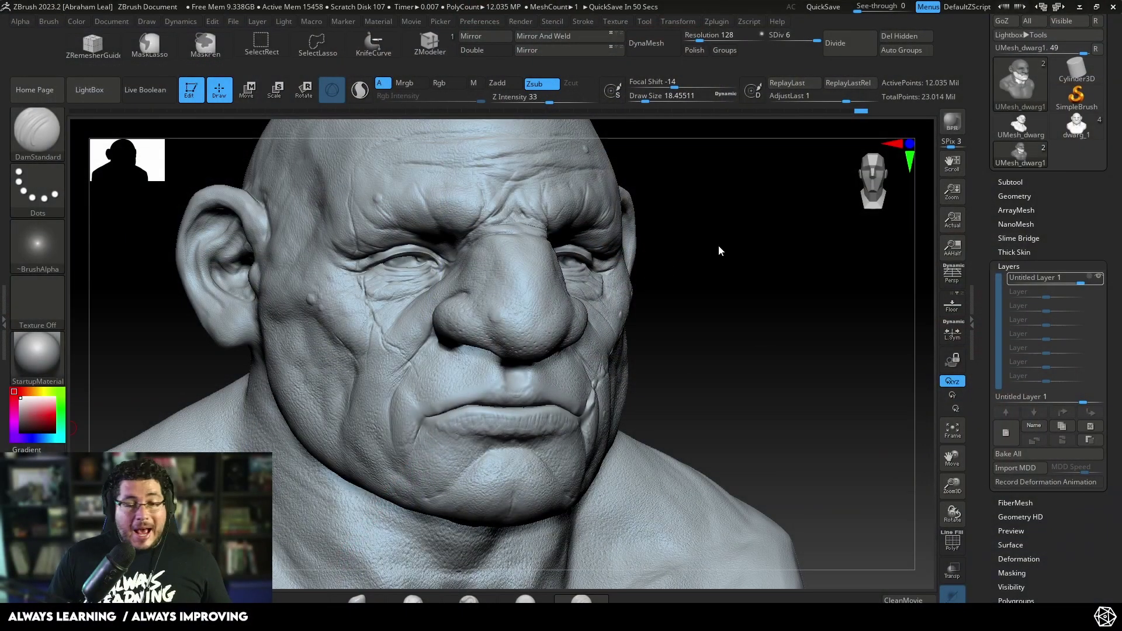
Reduce the intensity of the untitled sculpting layer on the dwarf head
left_click_drag(717, 317, 721, 318)
left_click(721, 318)
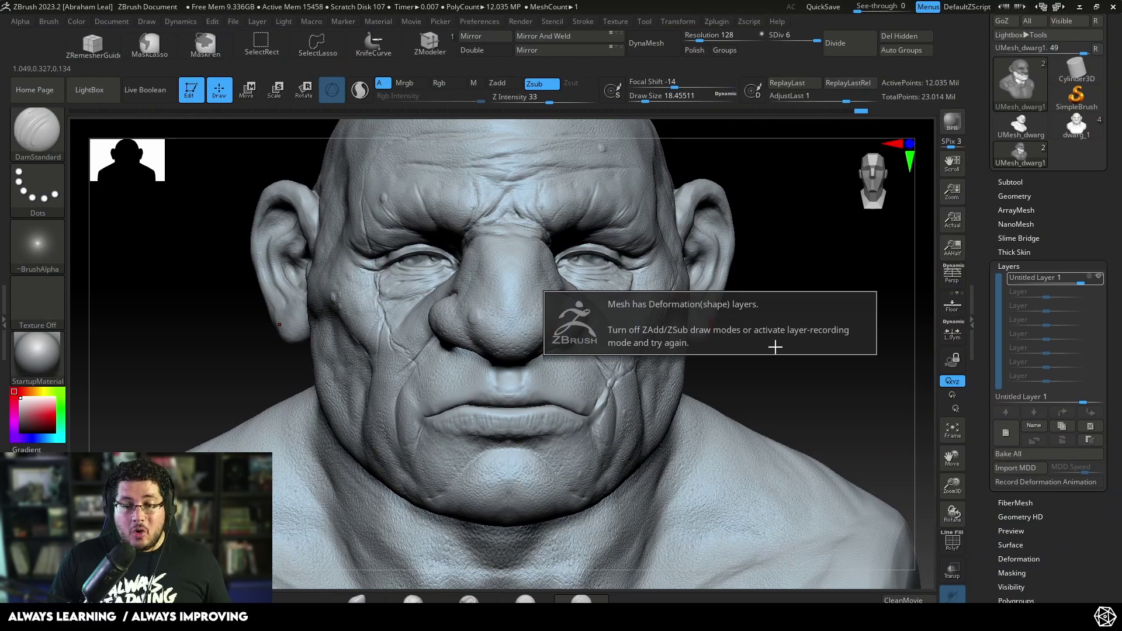
mouse_move(776, 371)
left_mouse_down()
mouse_move(795, 351)
mouse_move(759, 351)
mouse_move(807, 351)
mouse_move(794, 349)
left_mouse_up()
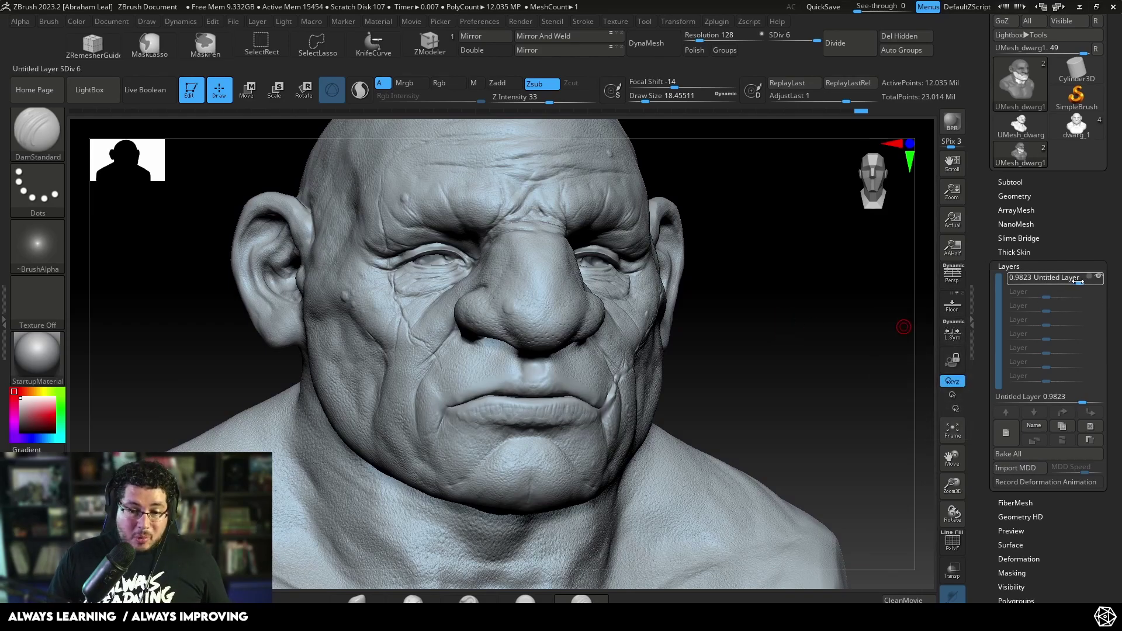
left_click_drag(1062, 280, 1043, 278)
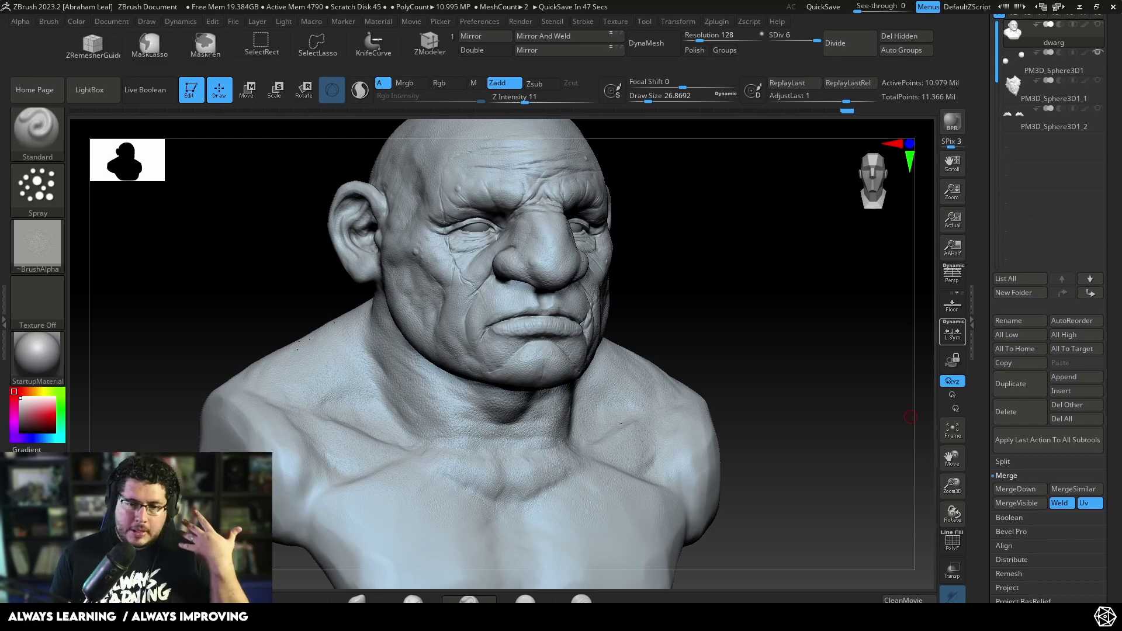
Switch to the dwarg tool that holds only the bust and view its mouth area from the side
right_click_drag(696, 269, 742, 294)
left_click_drag(737, 345, 698, 315)
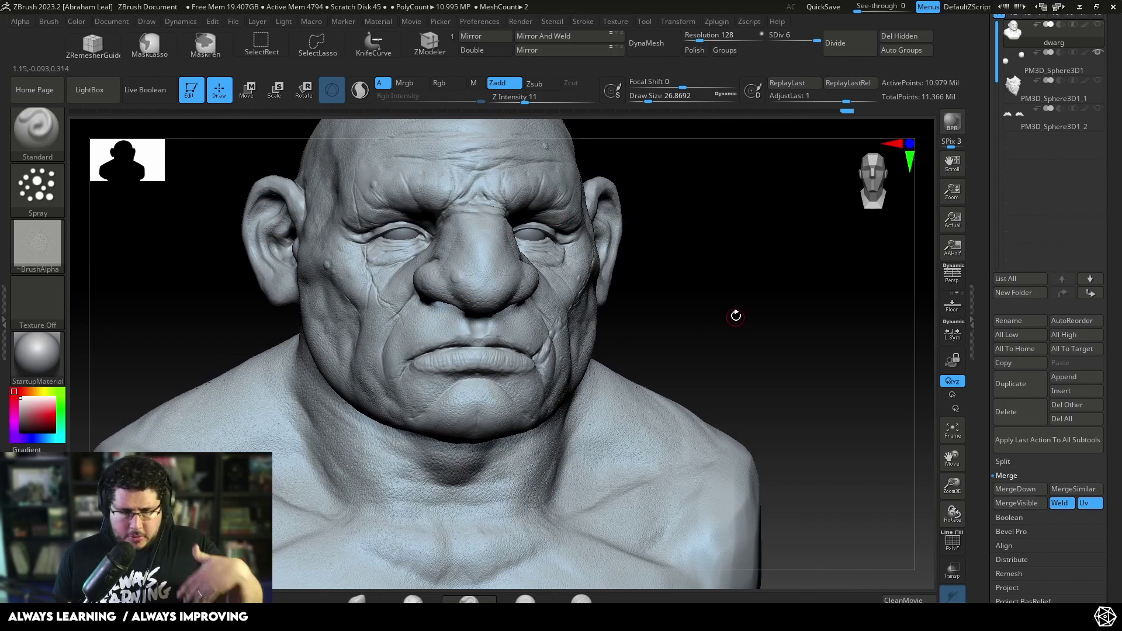
mouse_move(699, 320)
left_mouse_down()
mouse_move(689, 286)
mouse_move(707, 331)
mouse_move(713, 312)
left_mouse_up()
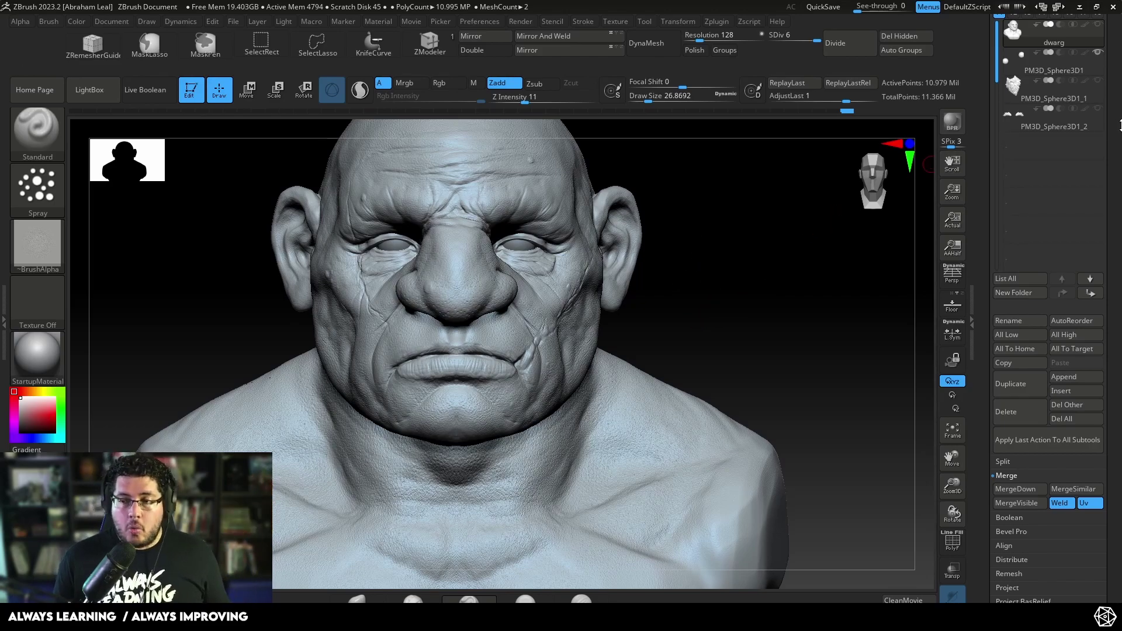
scroll(1001, 63, "up", 5)
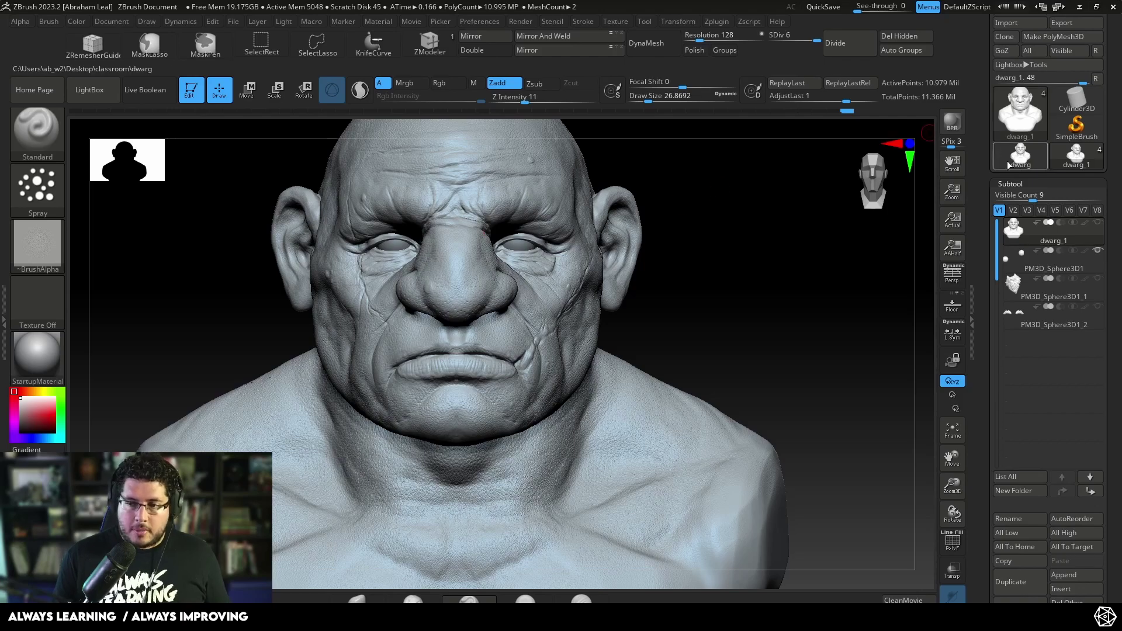
mouse_move(719, 255)
left_mouse_down()
mouse_move(721, 236)
mouse_move(687, 283)
mouse_move(725, 291)
mouse_move(734, 351)
mouse_move(731, 268)
left_mouse_up()
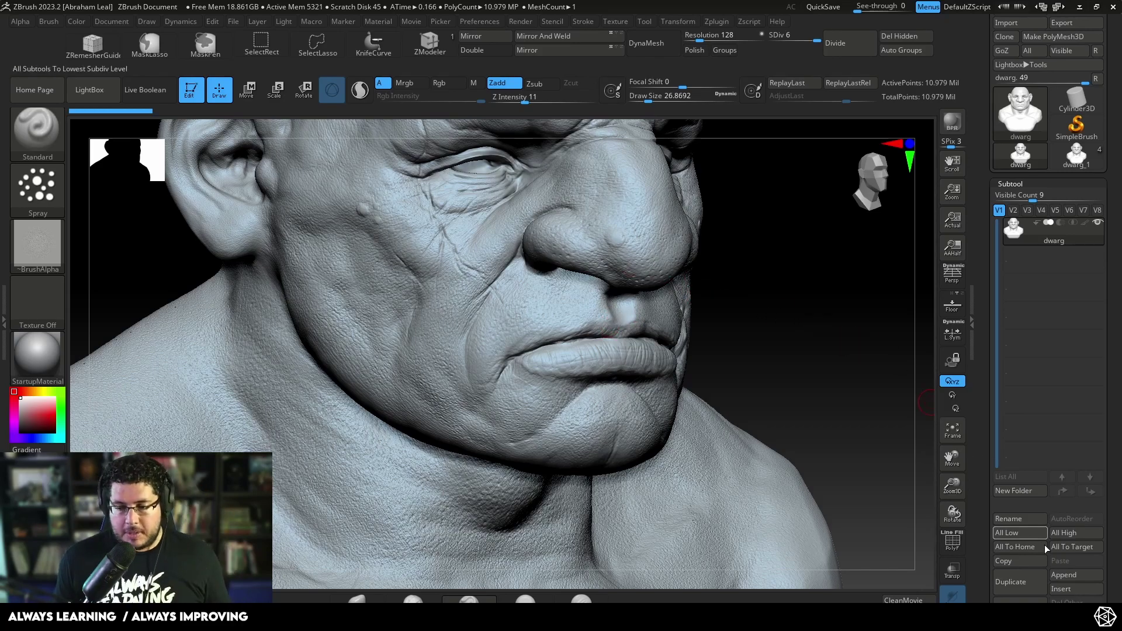
Append a Sphere3D as a new subtool, make it active and turn on transparency to see it inside the head
left_click(1065, 575)
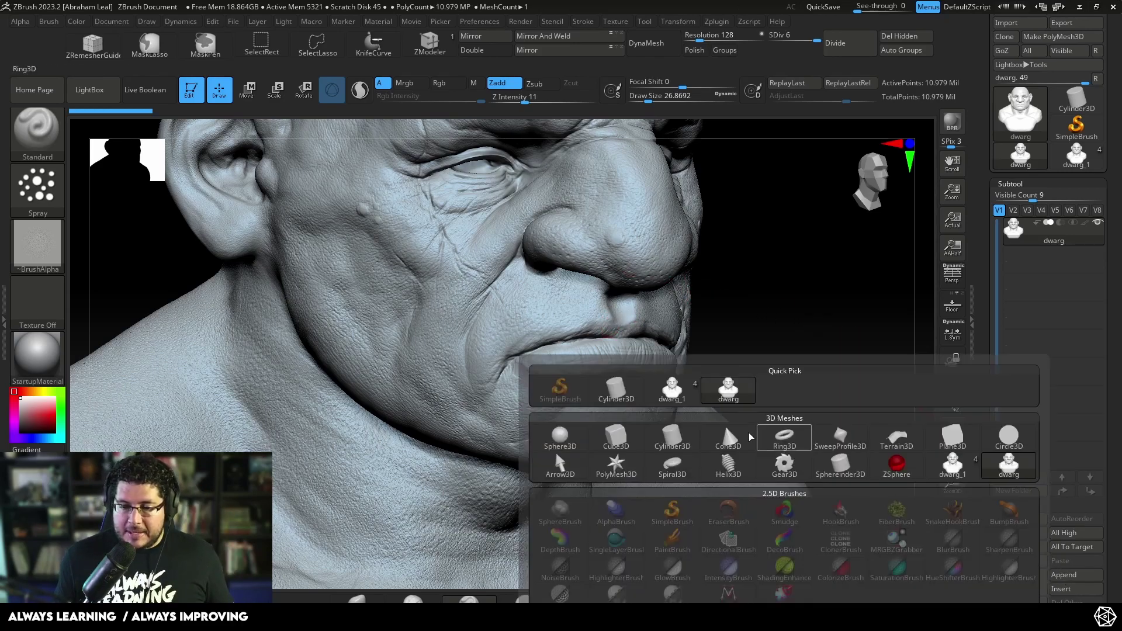
left_click(574, 439)
left_click_drag(820, 354, 508, 251)
left_click(508, 250, "alt")
left_click(952, 570)
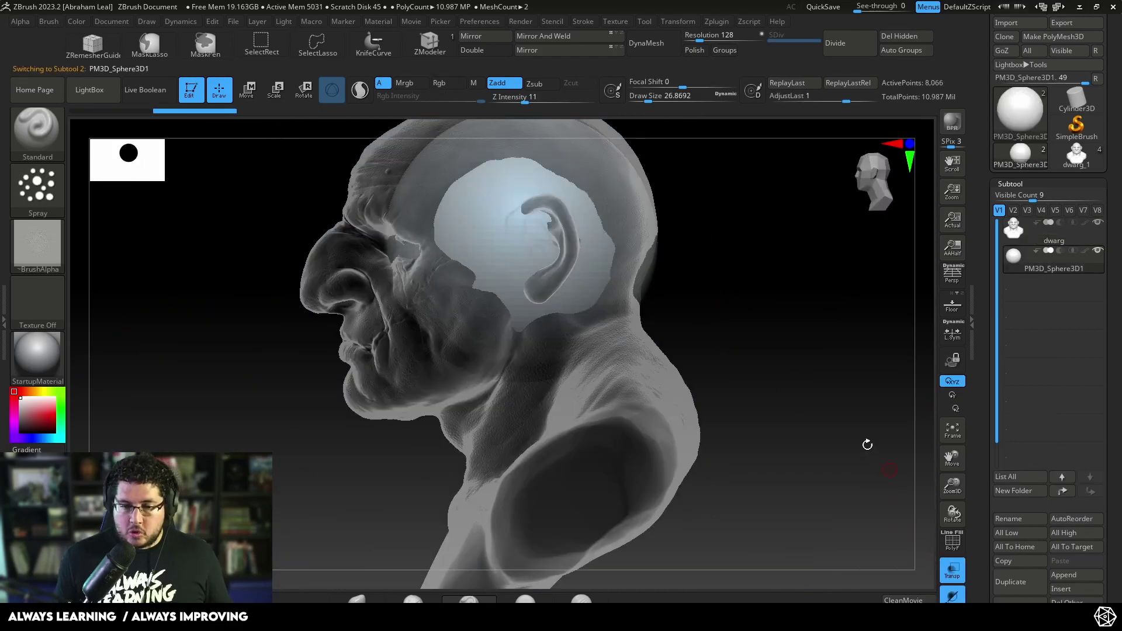
Move the sphere into the mouth region behind the lips and flatten it vertically
key("w")
left_click_drag(529, 298, 371, 327)
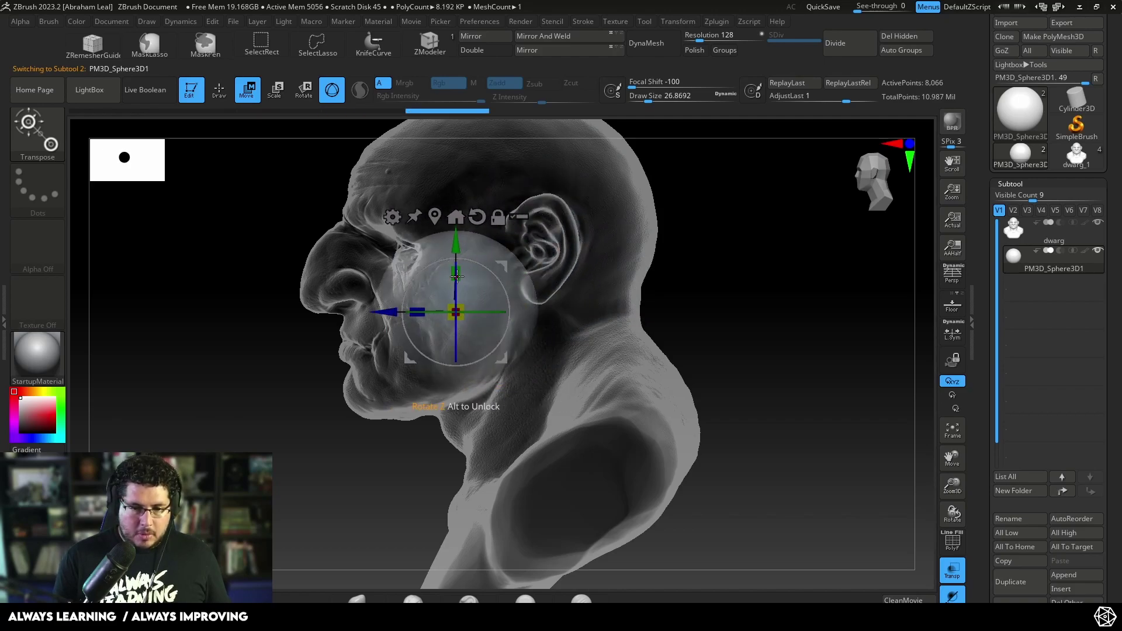
left_click_drag(456, 273, 456, 291)
left_click_drag(456, 245, 456, 261)
left_click_drag(461, 333, 445, 331)
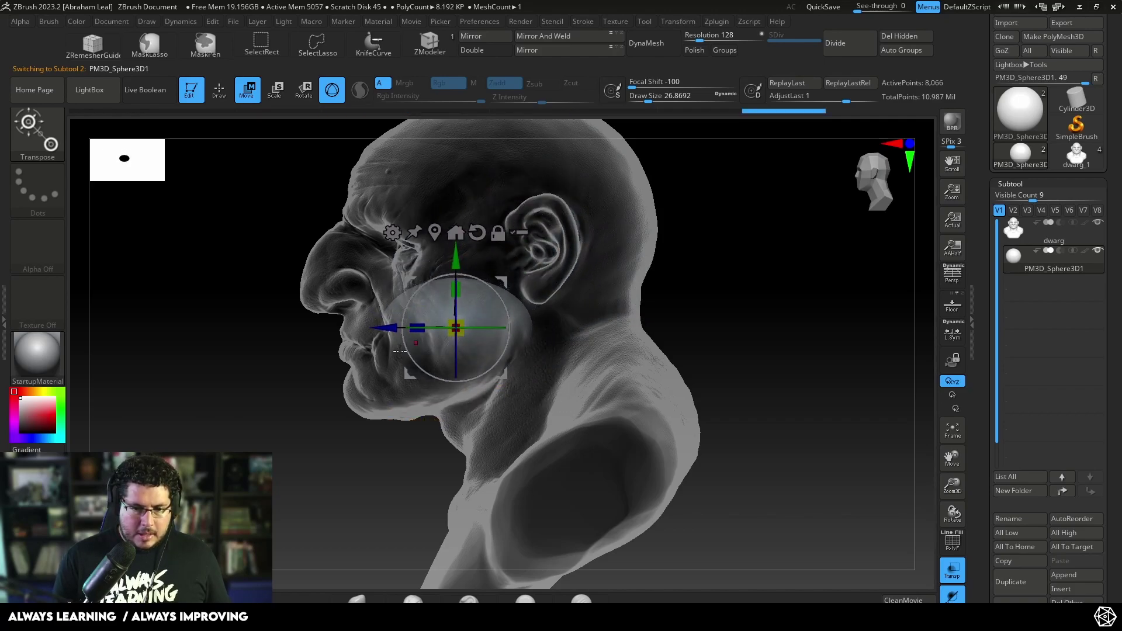
left_click_drag(345, 367, 399, 369, "shift")
left_click_drag(455, 265, 455, 281)
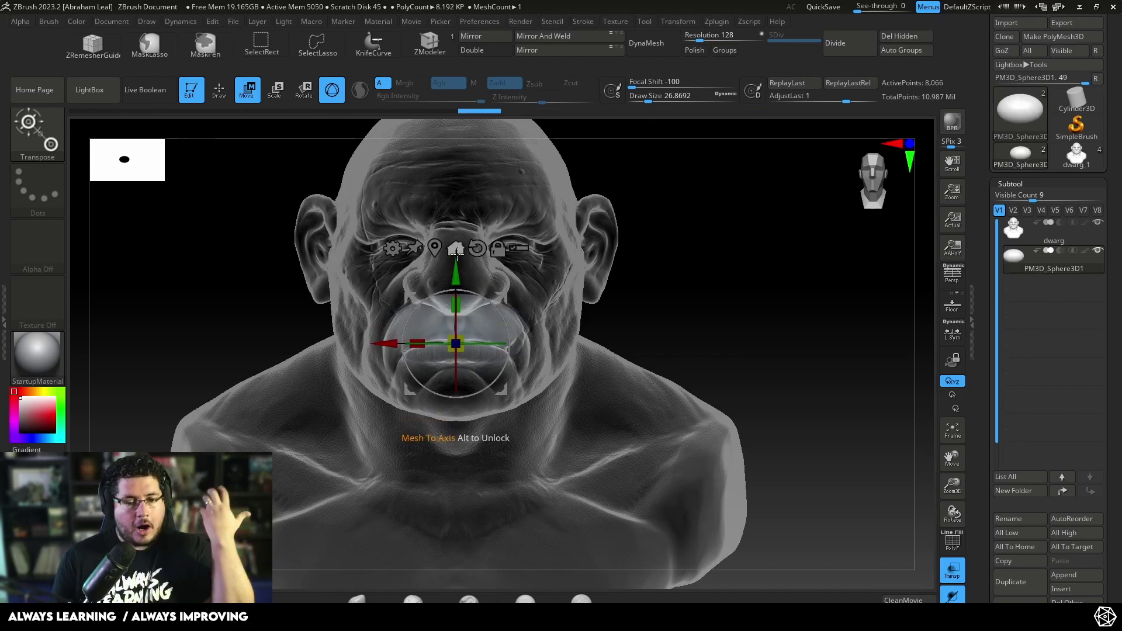
Try to bend the sphere's back end down into the throat using the Move brush at a draw size of about 351
right_click_drag(699, 308, 742, 283, "shift")
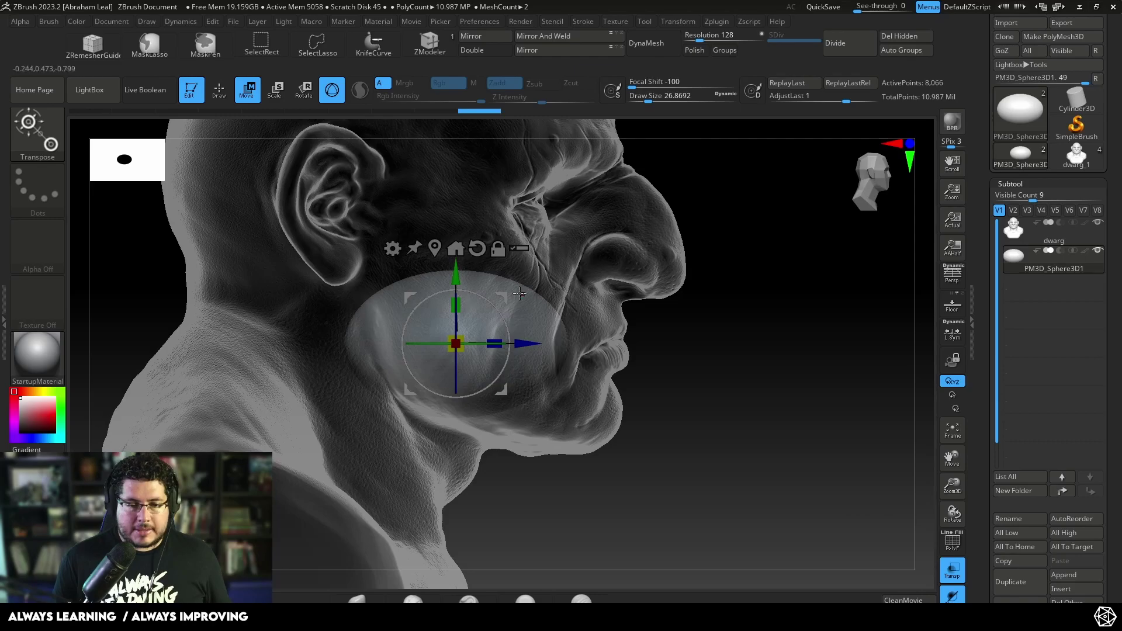
key("q")
key("space")
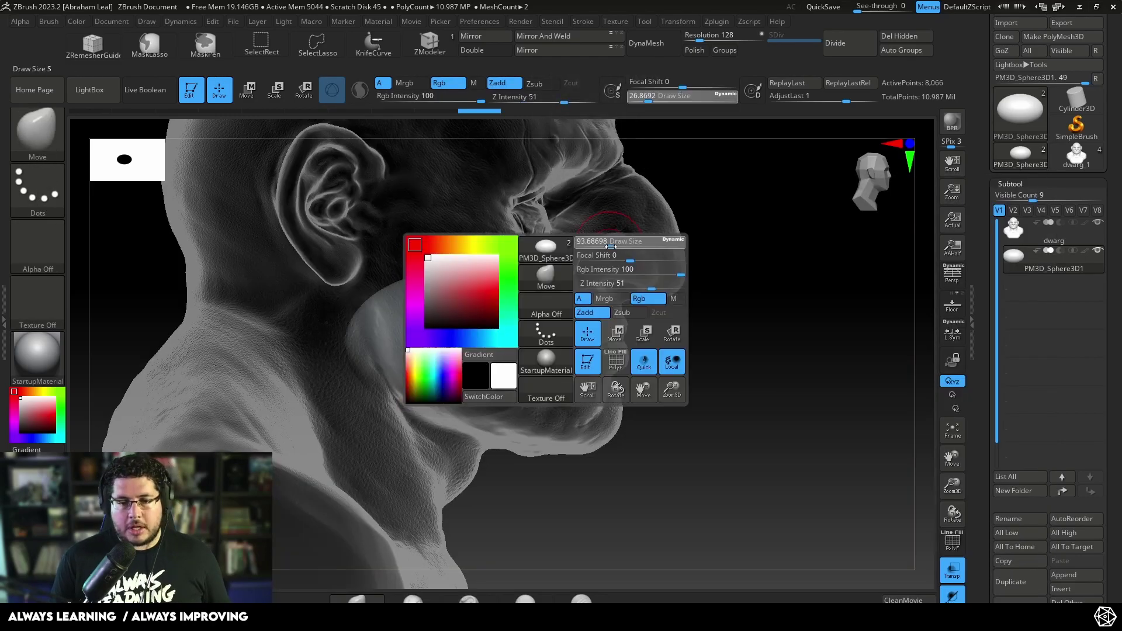
left_click_drag(455, 291, 464, 292)
mouse_move(361, 344)
left_mouse_down()
mouse_move(316, 364)
mouse_move(299, 401)
mouse_move(307, 461)
mouse_move(320, 460)
left_mouse_up()
key("space")
left_click_drag(343, 363, 301, 348)
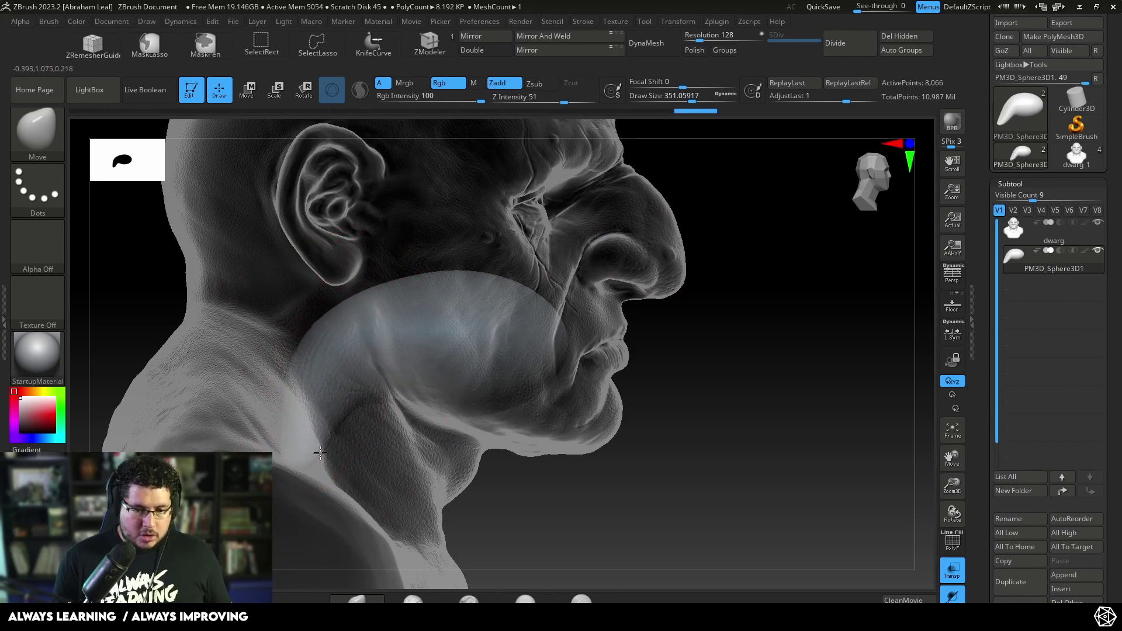
mouse_move(330, 404)
left_mouse_down()
mouse_move(341, 449)
mouse_move(338, 433)
mouse_move(327, 464)
left_mouse_up()
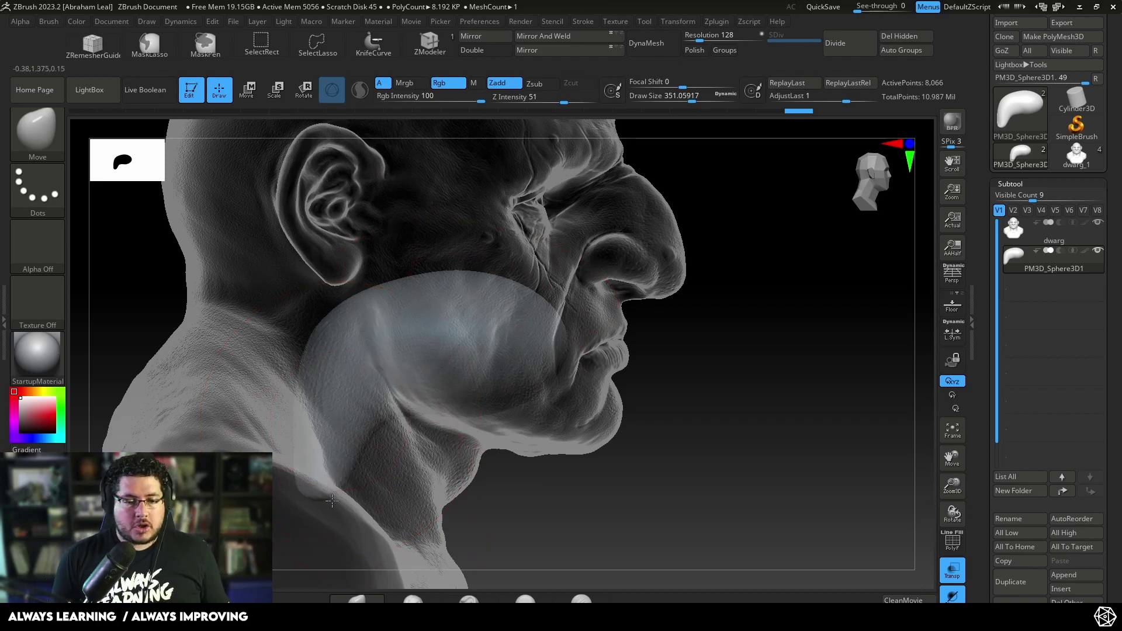
Try to pull the front of the mouth shape toward the lips using the Move brush at a draw size of about 120
key("space")
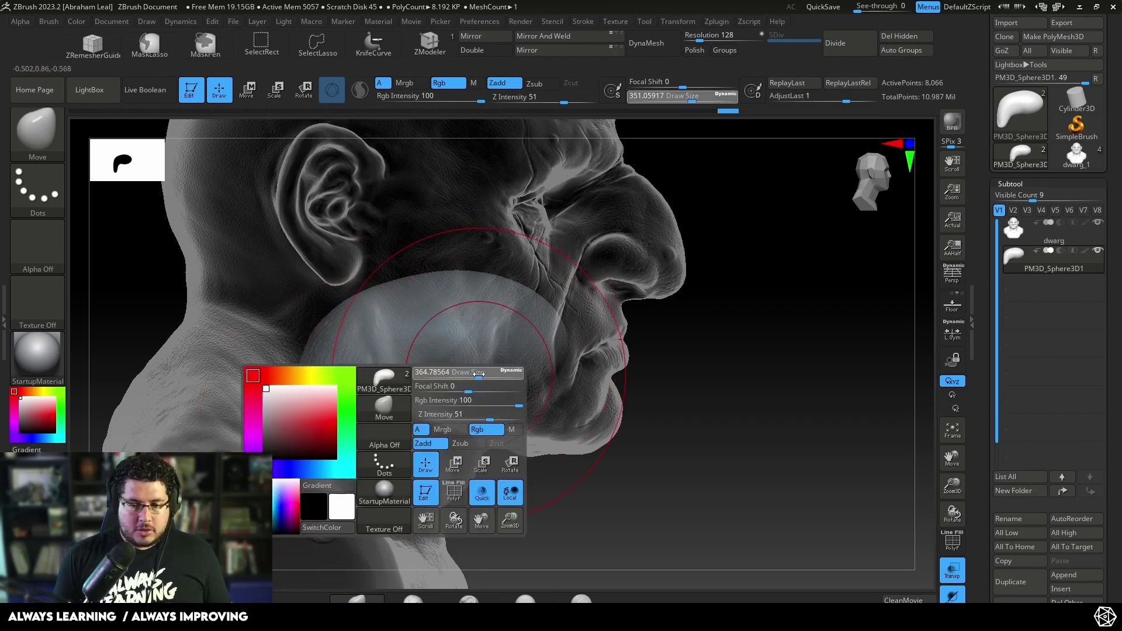
left_click_drag(532, 353, 566, 354)
mouse_move(666, 351)
left_mouse_down("alt")
mouse_move(569, 335)
mouse_move(623, 368)
mouse_move(495, 353)
mouse_move(545, 328)
mouse_move(538, 345)
mouse_move(514, 328)
left_mouse_up("alt")
key("space")
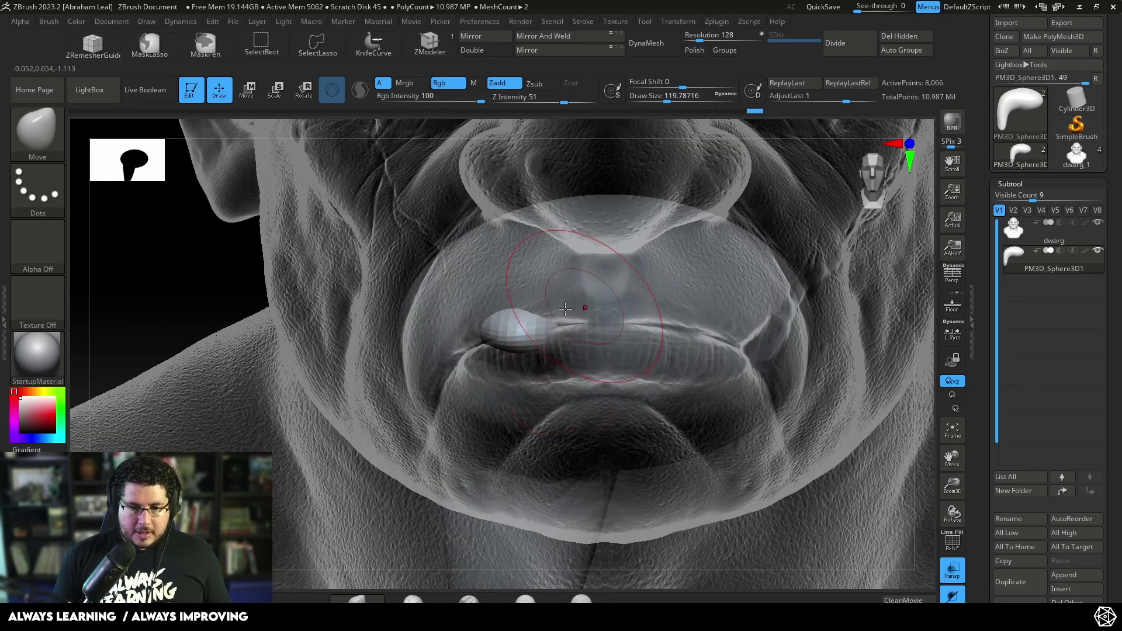
Undo the throat and lip reshaping back to the plain flattened sphere
key("ctrl+z")
key("ctrl+z")
key("ctrl+z")
key("ctrl+z")
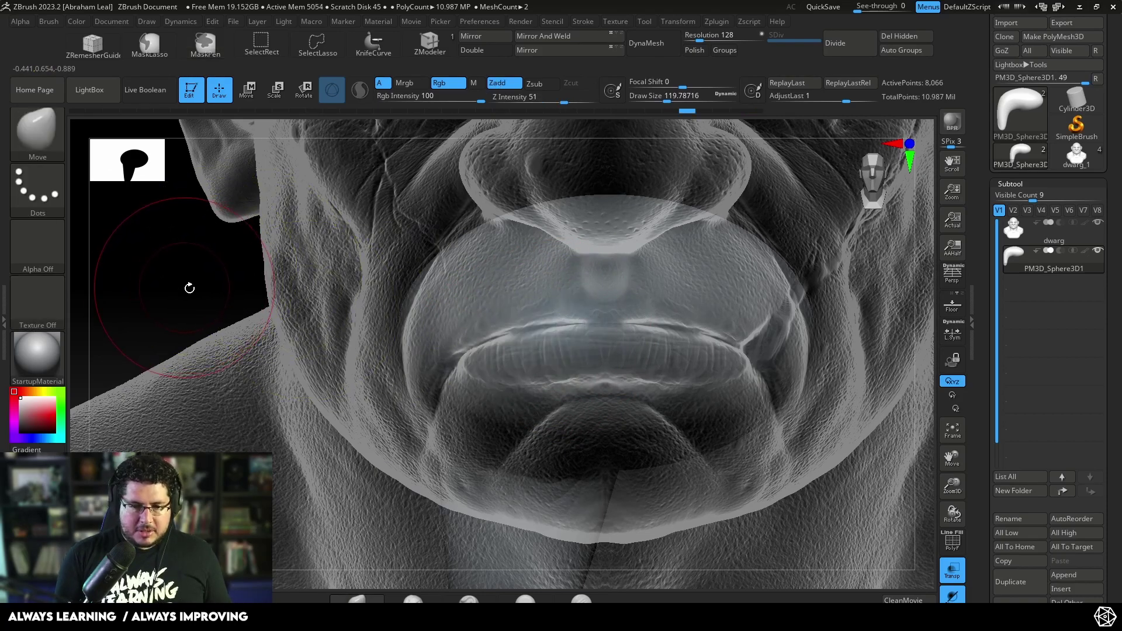
right_click_drag(188, 288, 248, 303, "ctrl")
key("ctrl+z")
key("ctrl+z")
key("ctrl+z")
key("ctrl+z")
key("ctrl+z")
key("ctrl+z")
key("ctrl+z")
key("ctrl+z")
key("ctrl+z")
key("ctrl+z")
key("ctrl+z")
key("ctrl+z")
key("ctrl+z")
key("ctrl+z")
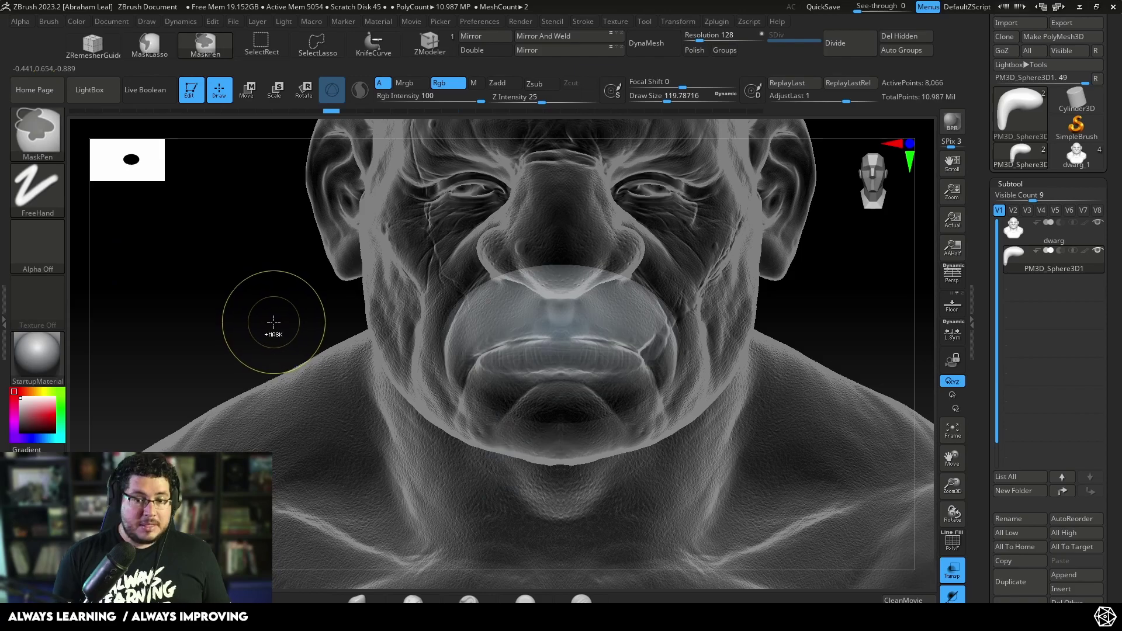
left_click_drag(273, 322, 394, 321)
key("ctrl+z")
key("ctrl+z")
key("ctrl+z")
key("ctrl+z")
key("ctrl+z")
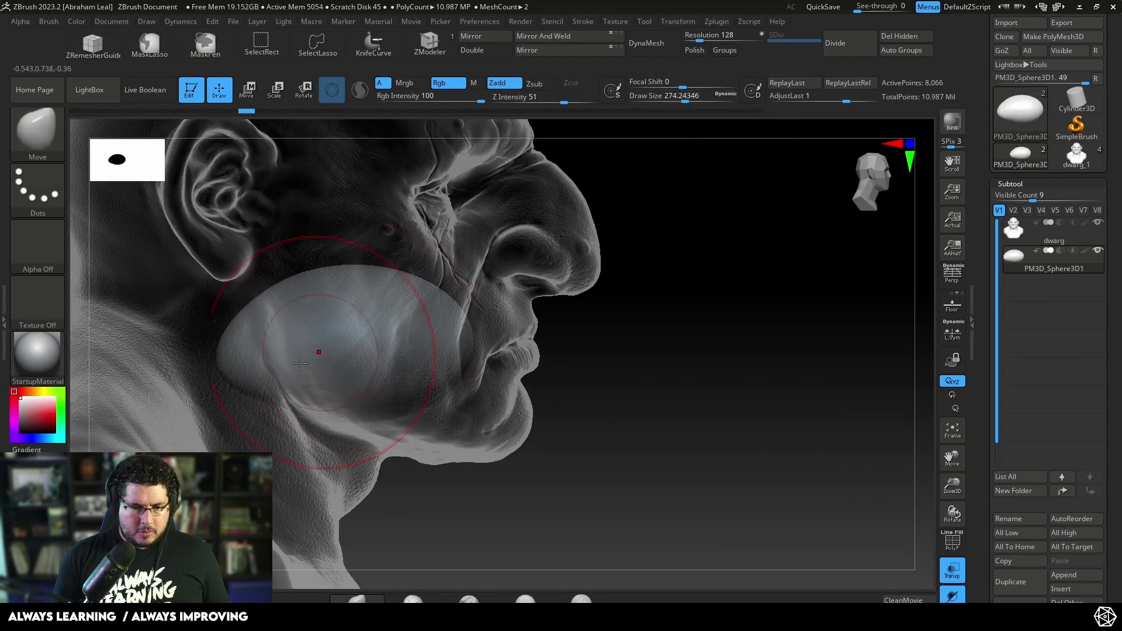
Pull the flattened sphere's back down into the neck symmetrically with the Move brush and squeeze both sides together into one throat
left_click(243, 436)
left_click(211, 514)
mouse_move(251, 418)
left_mouse_down()
mouse_move(273, 508)
mouse_move(248, 506)
left_mouse_up()
right_click_drag(406, 469, 637, 251)
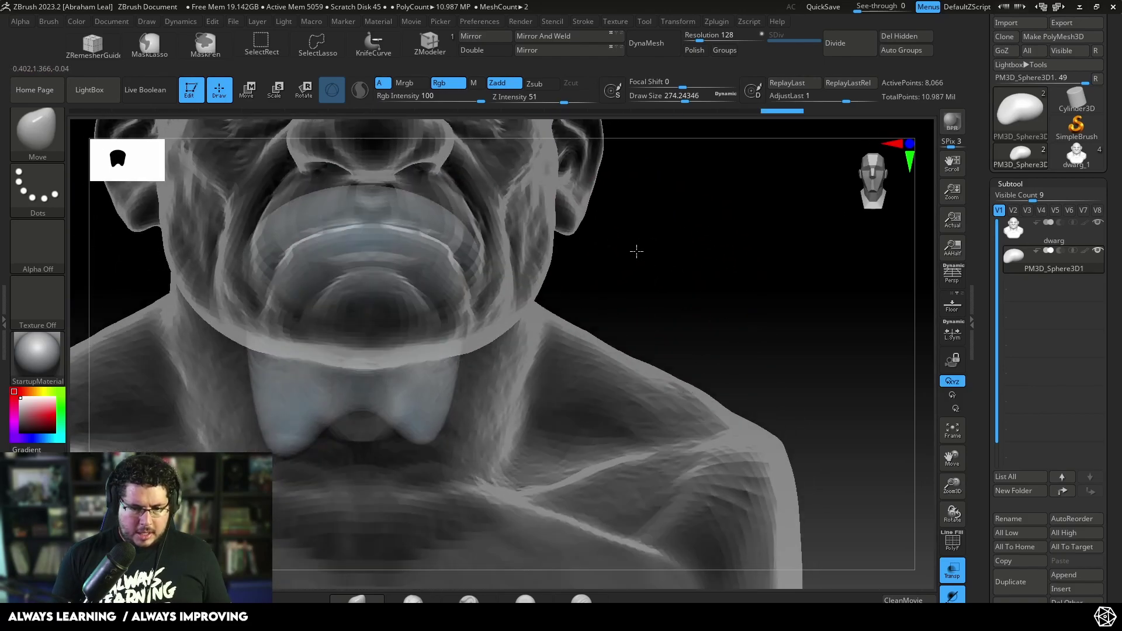
left_click_drag(254, 401, 315, 374)
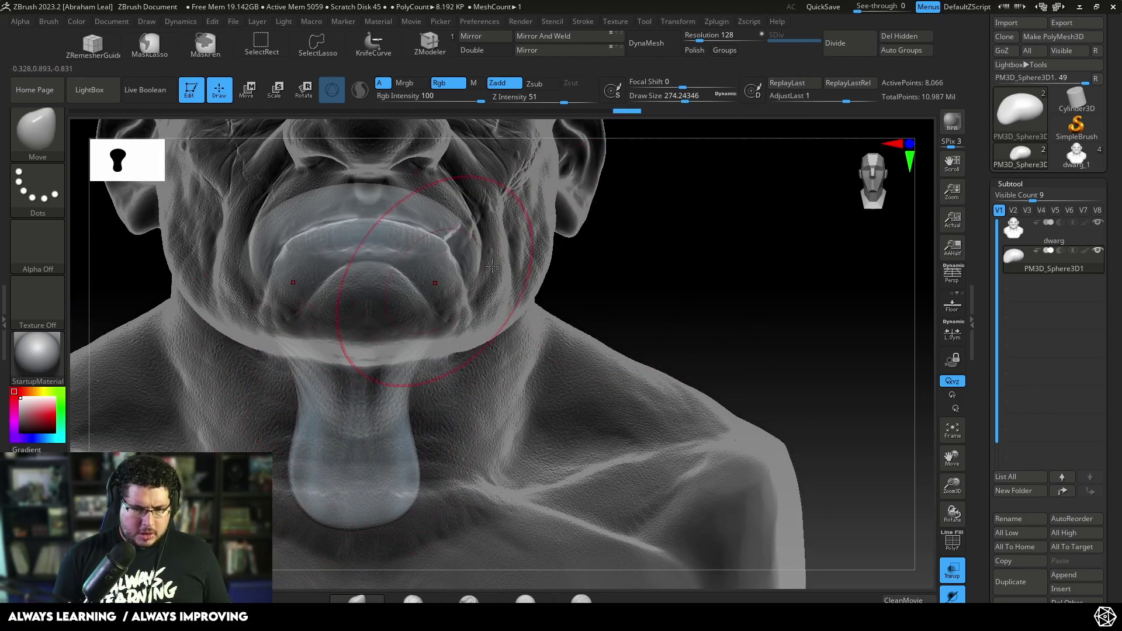
Smooth the throat section and push it further back and down using the Move brush at a draw size of about 393
right_click_drag(431, 301, 561, 304)
left_click_drag(345, 386, 315, 418, "shift")
right_click_drag(474, 345, 614, 335)
key("space")
left_click_drag(341, 368, 360, 367)
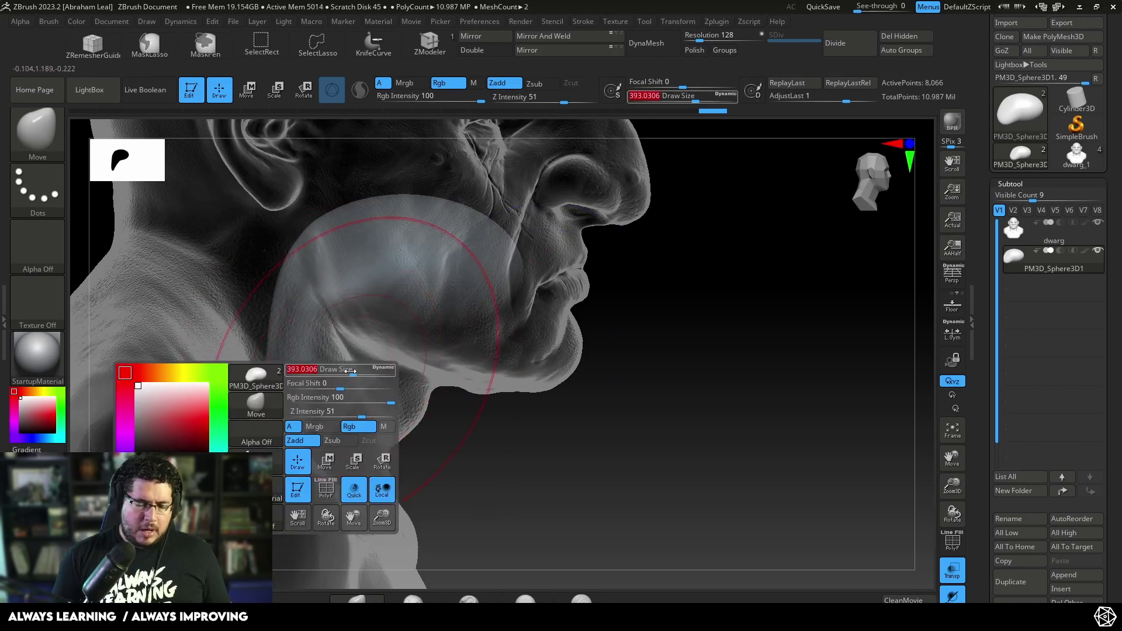
left_click_drag(350, 412, 333, 397, "shift")
left_click_drag(301, 351, 260, 339)
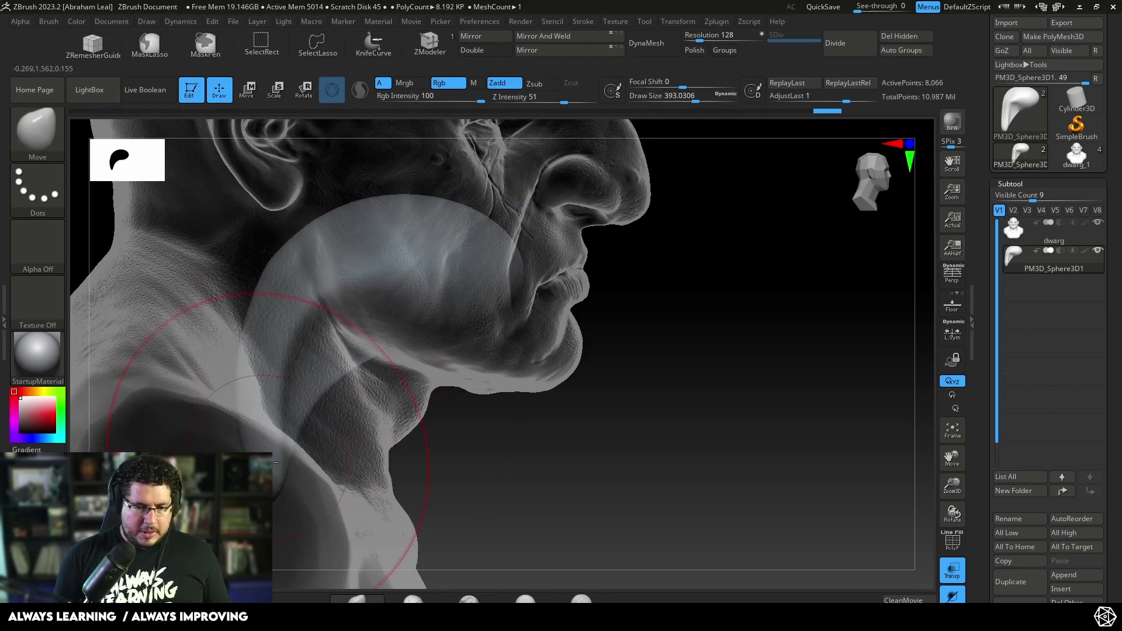
left_click_drag(262, 456, 246, 453)
left_click_drag(298, 266, 272, 233)
Pull the front of the mouth shape forward into a tip between the lips, reducing the draw size to about 108
key("space")
left_click_drag(501, 275, 490, 267)
right_click_drag(526, 275, 634, 295, "ctrl")
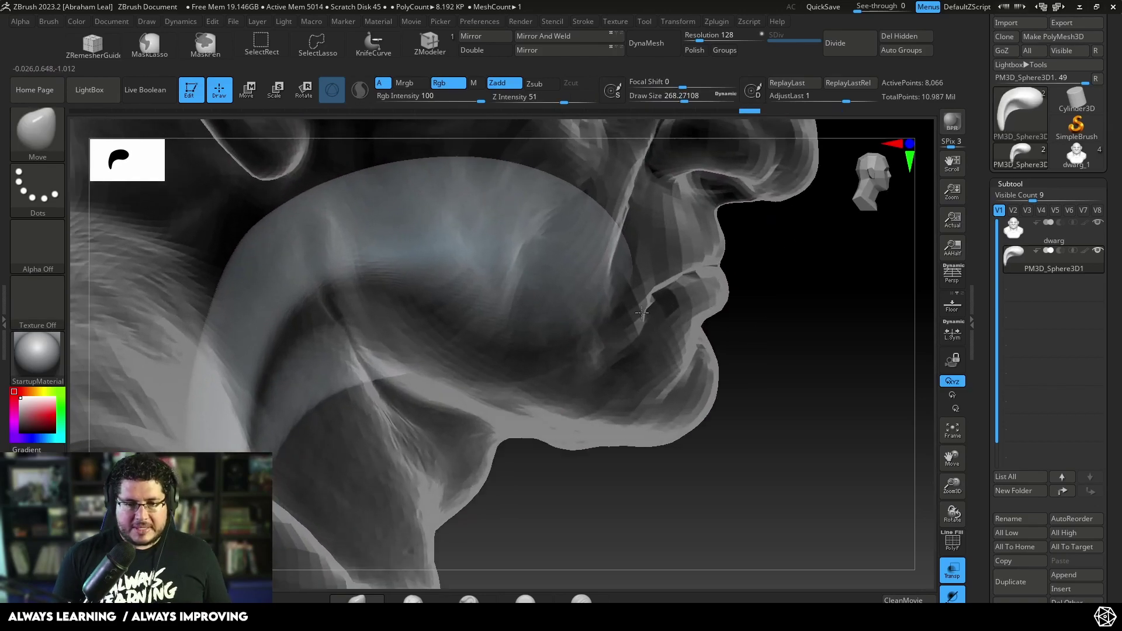
key("space")
left_click_drag(637, 295, 623, 290)
right_click_drag(744, 283, 654, 287, "alt")
key("space")
mouse_move(566, 296)
left_mouse_down()
mouse_move(550, 277)
mouse_move(608, 264)
left_mouse_up()
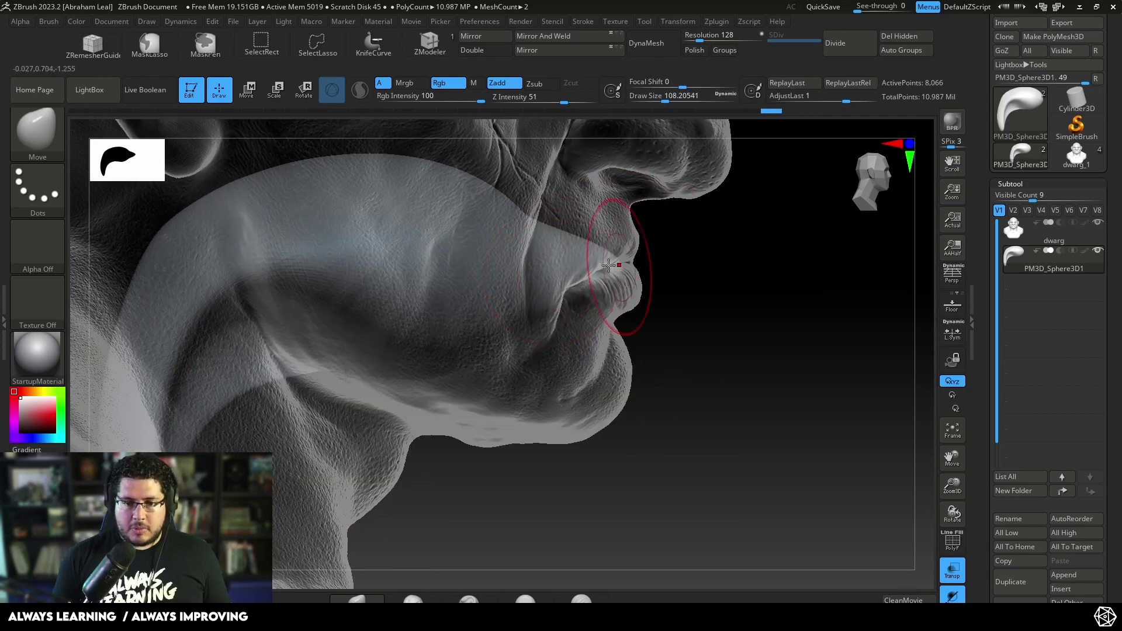
right_click_drag(679, 253, 646, 258)
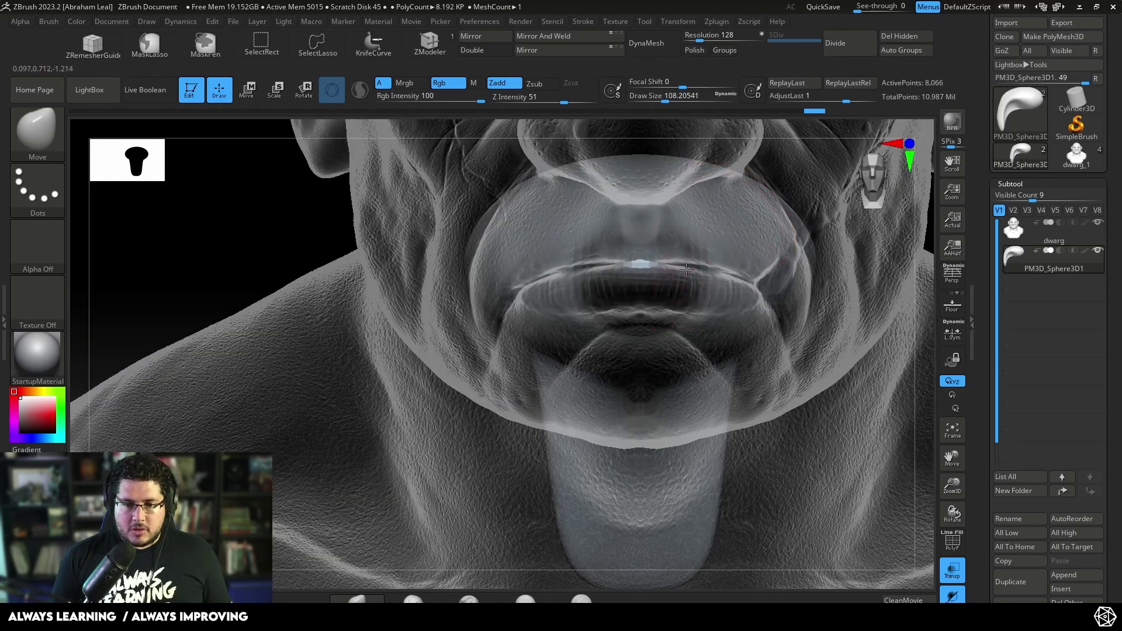
Fill out the front of the mouth shape behind the lips using the Move brush at a draw size of about 192
mouse_move(817, 264)
right_mouse_down()
mouse_move(932, 269)
mouse_move(852, 286)
mouse_move(740, 363)
mouse_move(784, 351)
right_mouse_up()
key("space")
key("space")
left_click_drag(682, 358, 696, 358)
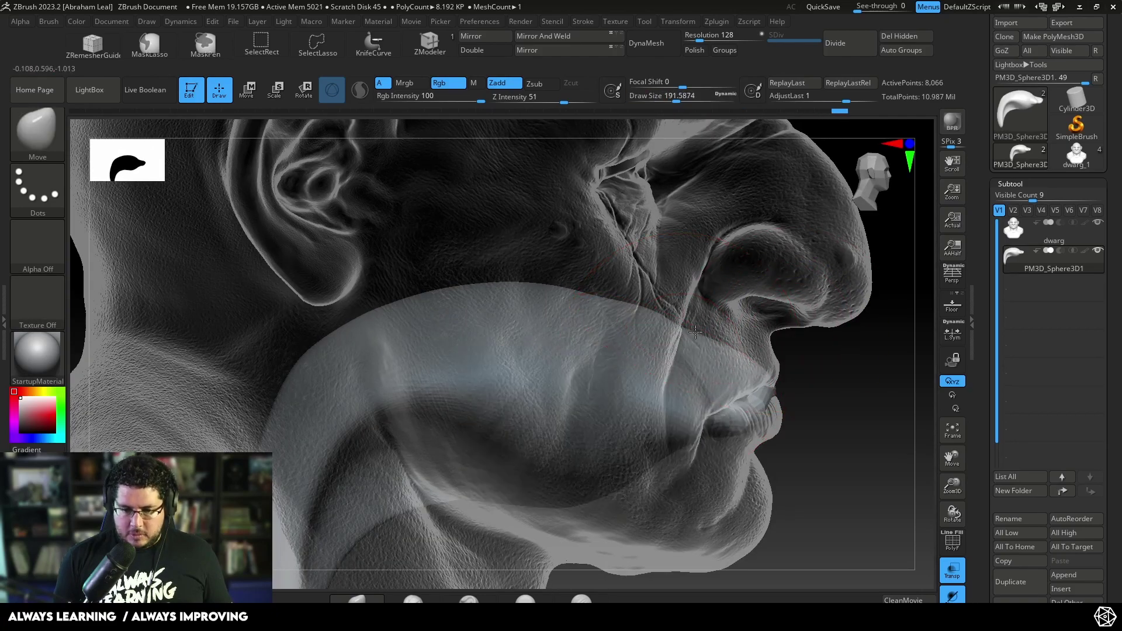
mouse_move(677, 465)
right_mouse_down()
mouse_move(719, 453)
mouse_move(826, 503)
mouse_move(656, 388)
right_mouse_up()
right_click_drag(654, 436, 690, 330)
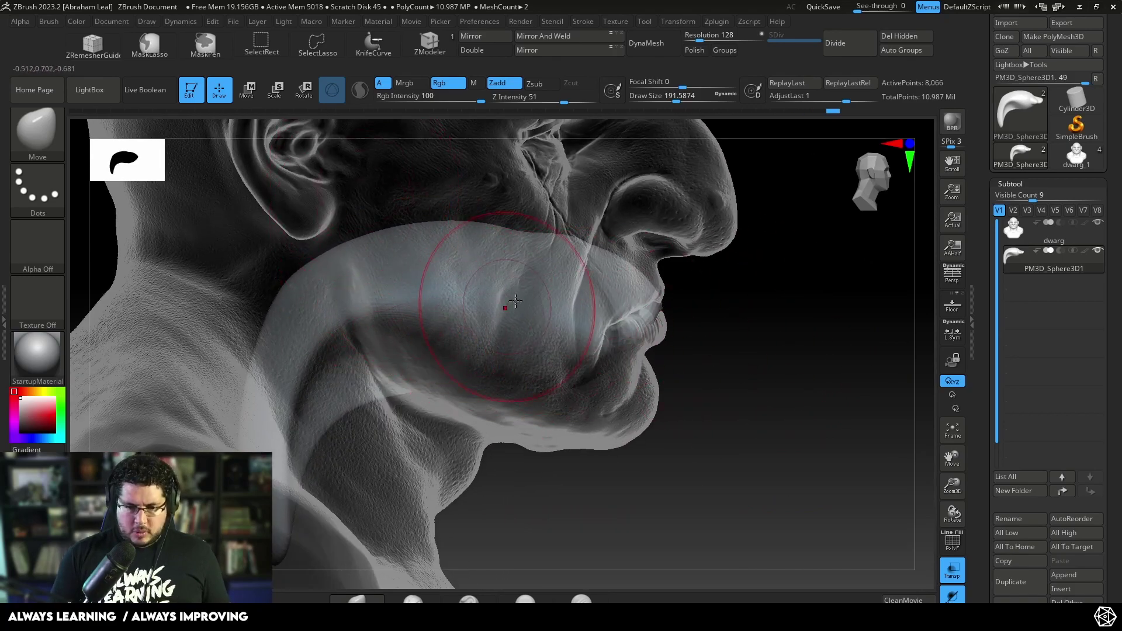
Stretch the shape's front edge sideways along the lip line to the mouth corners using draw sizes of about 128 and 108
right_click_drag(696, 329, 576, 386)
key("space")
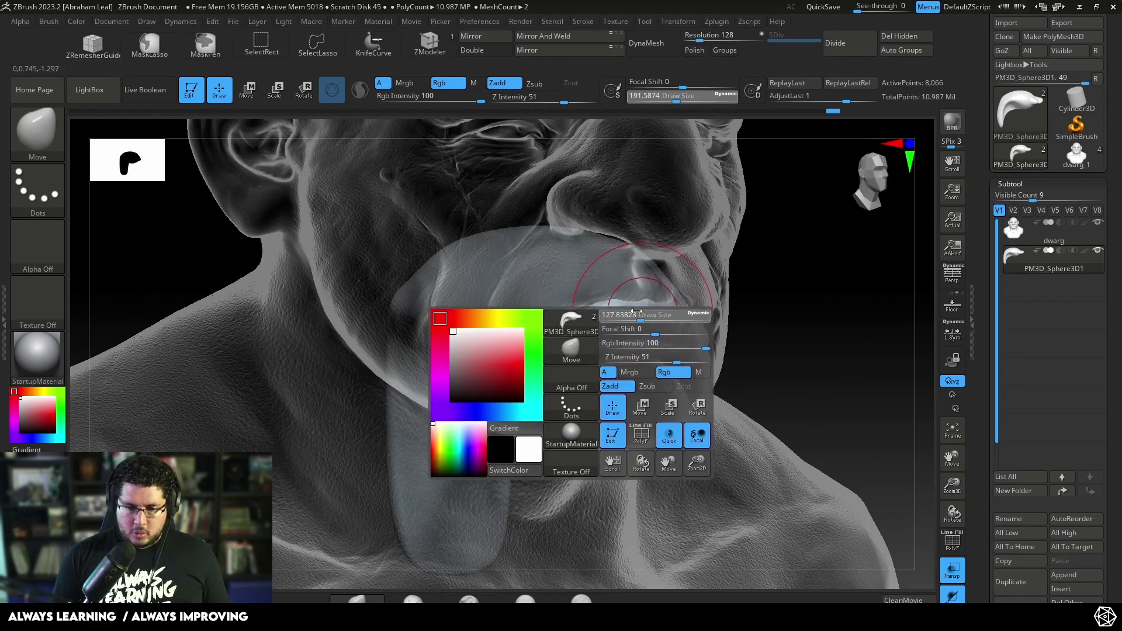
left_click_drag(657, 316, 643, 315)
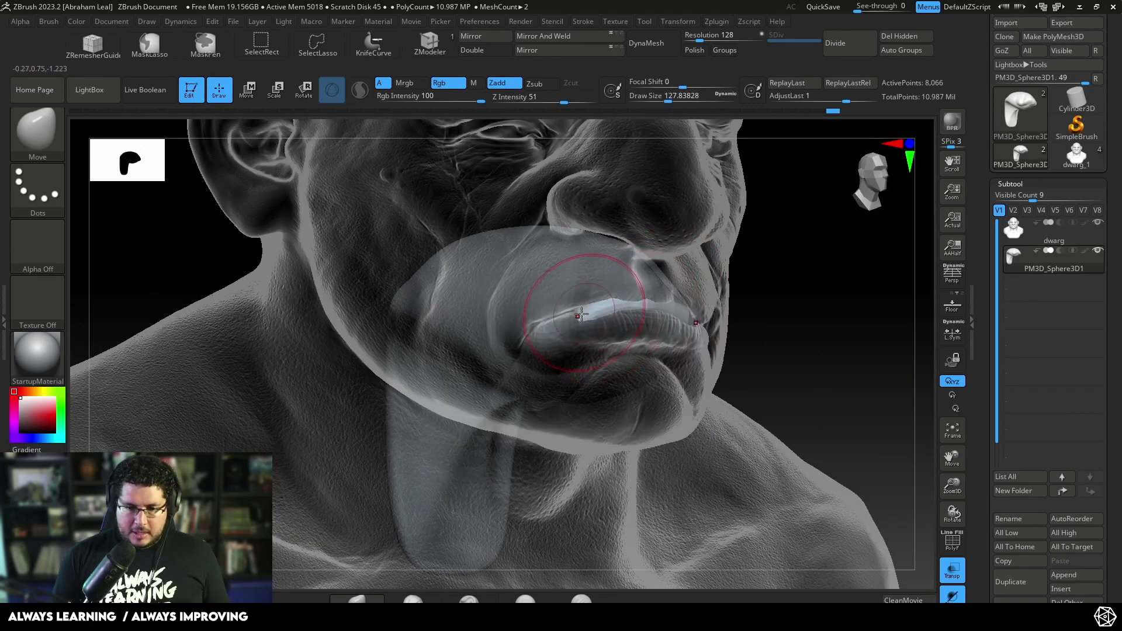
right_click_drag(739, 275, 801, 278)
key("space")
left_click_drag(744, 295, 725, 295)
key("space")
left_click(676, 297)
key("space")
left_click_drag(566, 313, 575, 314)
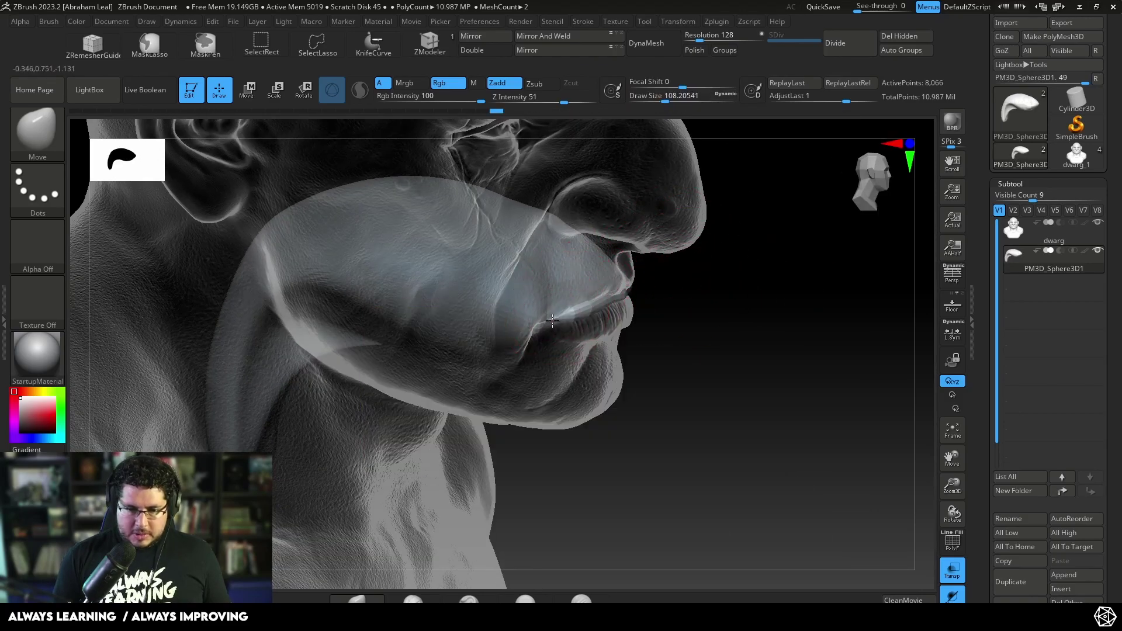
Refine and smooth the front edge along the lip seam at a draw size of about 101
right_click_drag(639, 303, 564, 324)
right_click_drag(344, 290, 556, 316)
key("space")
left_click_drag(568, 325, 554, 325)
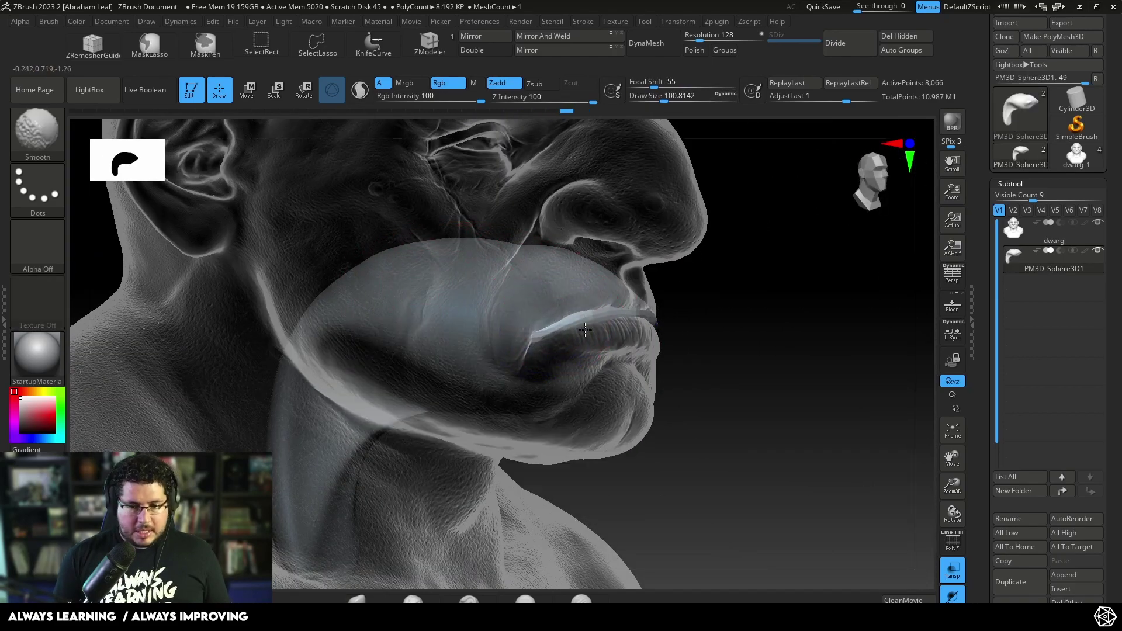
mouse_move(627, 311)
right_mouse_down()
mouse_move(739, 345)
mouse_move(769, 305)
right_mouse_up()
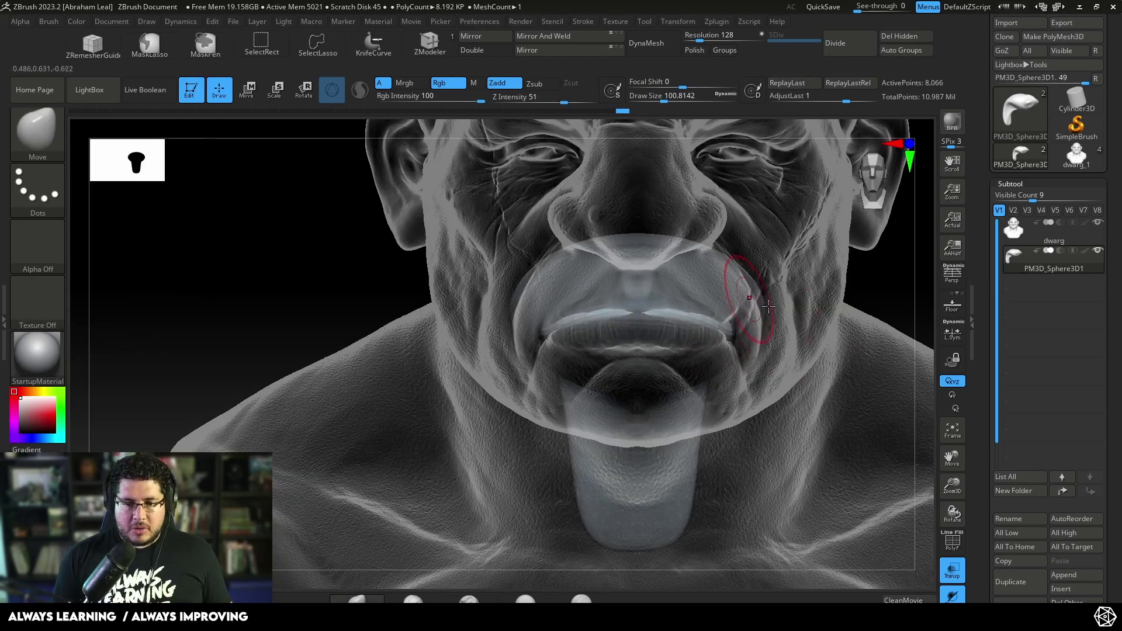
Set the draw size to about 158 and turn off the transparent display of the bust
right_click_drag(882, 277, 876, 284)
key("space")
left_click_drag(881, 292, 890, 292)
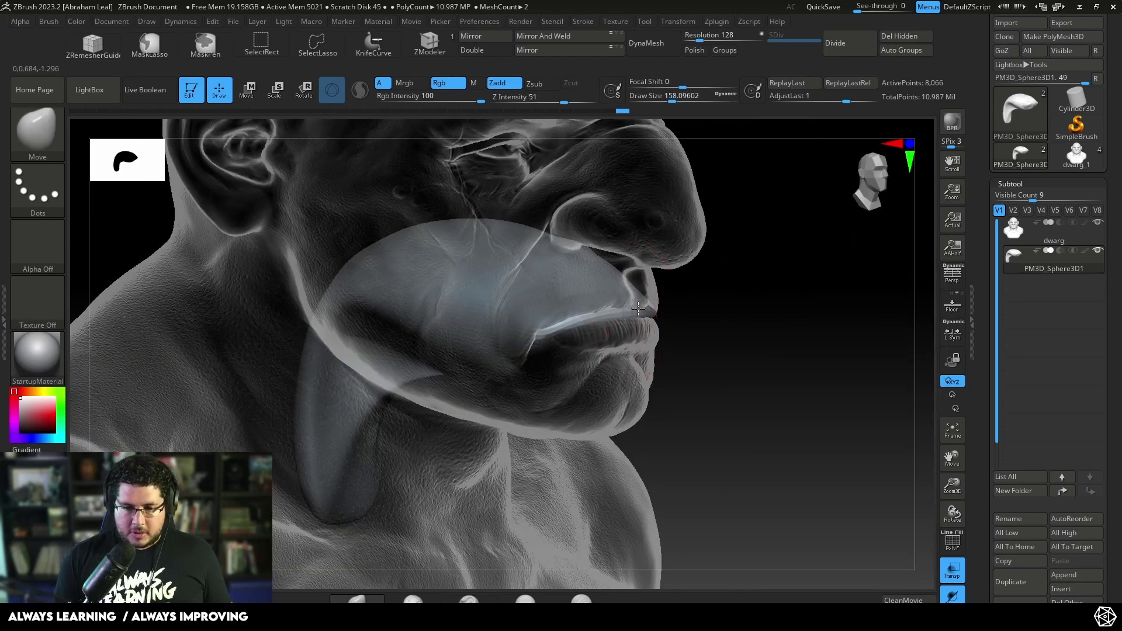
left_click(952, 579)
right_click_drag(764, 380, 716, 293, "ctrl")
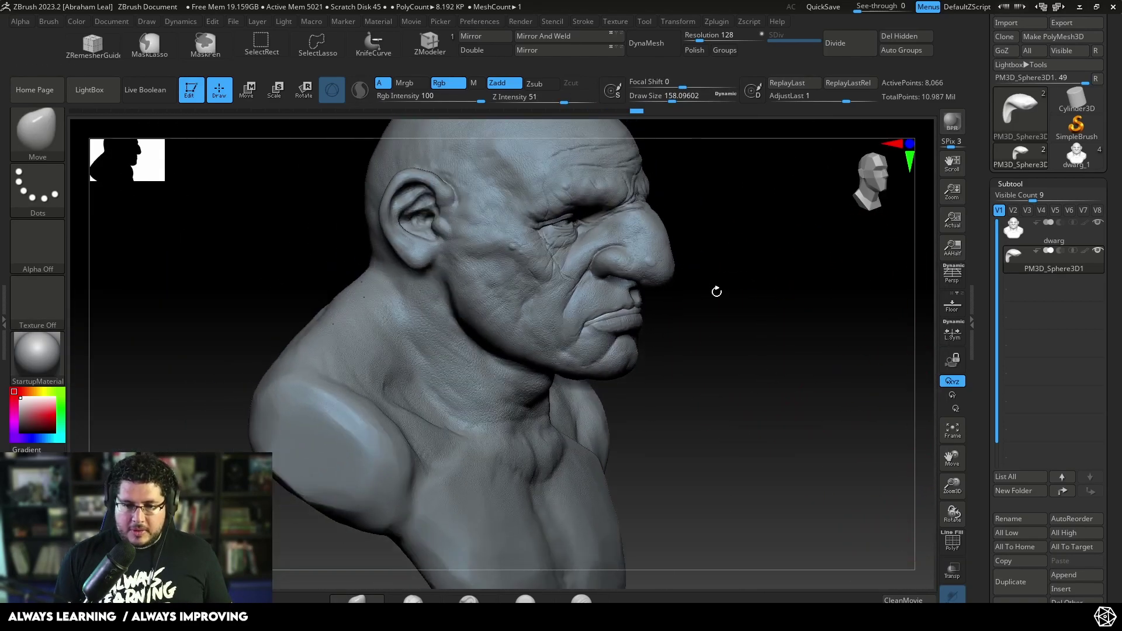
Reduce the draw size to about 94 and make the dwarf bust the active subtool
key("space")
left_click_drag(597, 334, 583, 333)
left_click(654, 243, "alt")
mouse_move(763, 287)
right_mouse_down("ctrl")
mouse_move(779, 308)
mouse_move(761, 281)
mouse_move(757, 409)
right_mouse_up("ctrl")
Step the bust down through its subdivision levels and back up to level 6 to compare the detail
key("shift+d")
key("shift+d")
key("shift+d")
key("shift+d")
key("shift+d")
key("d")
key("d")
key("d")
key("d")
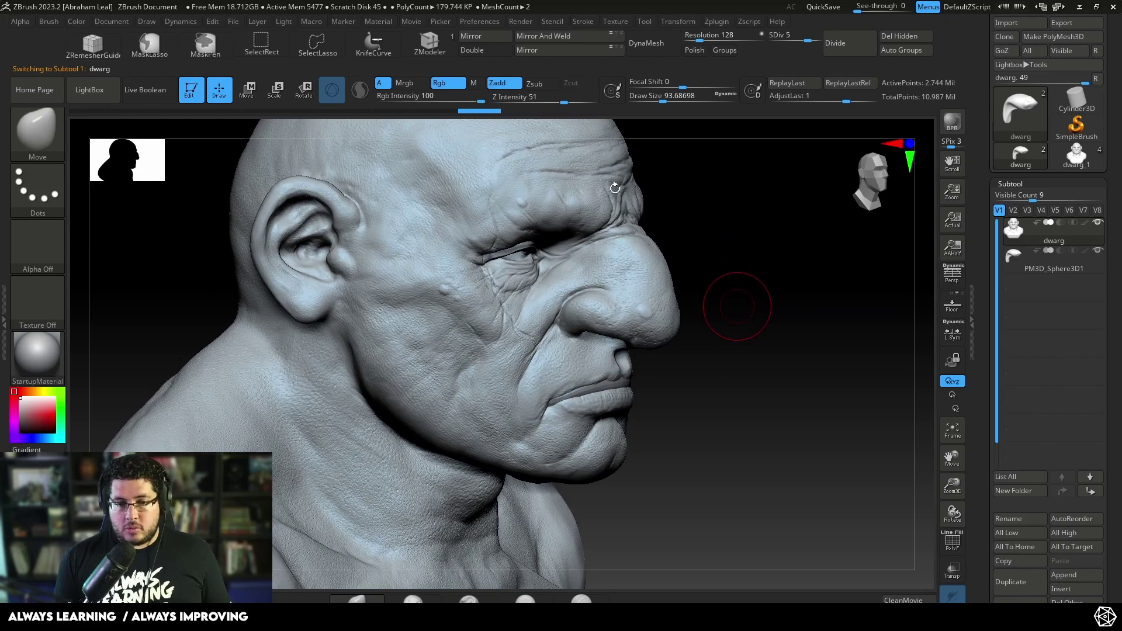
left_click_drag(716, 257, 767, 265)
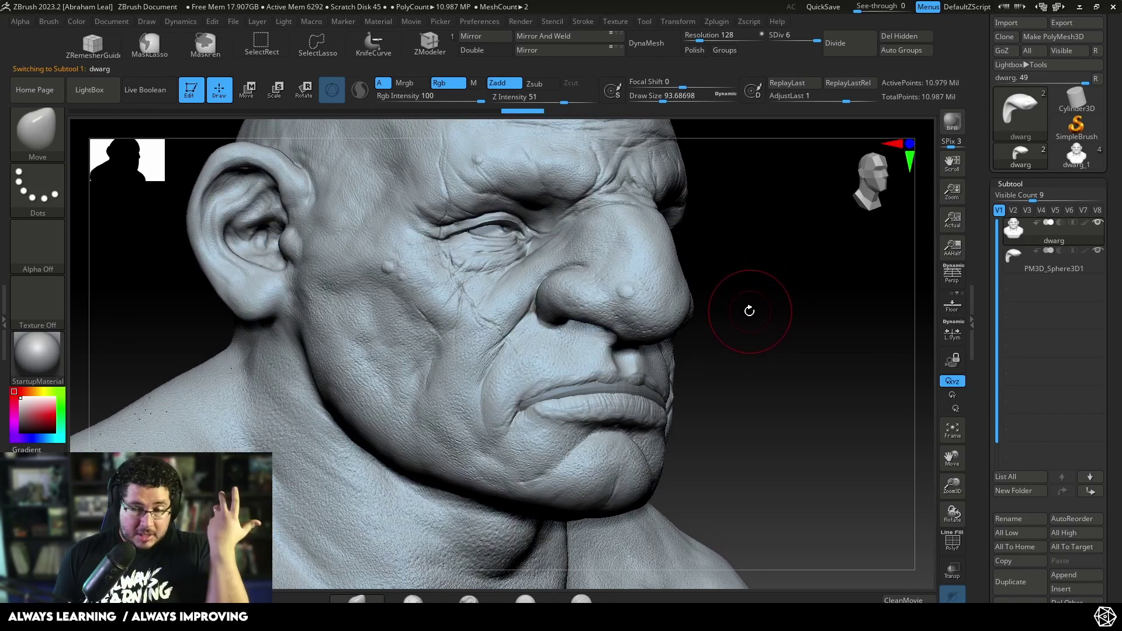
Hide the mouth sphere subtool and lower the bust to subdivision level 2
mouse_move(764, 318)
left_mouse_down()
mouse_move(780, 344)
mouse_move(751, 301)
mouse_move(807, 288)
mouse_move(805, 300)
mouse_move(784, 301)
mouse_move(797, 315)
mouse_move(777, 300)
left_mouse_up()
left_click_drag(699, 318, 730, 238, "alt")
left_click(1097, 252)
mouse_move(740, 294)
left_mouse_down()
mouse_move(636, 306)
mouse_move(579, 331)
mouse_move(601, 336)
mouse_move(556, 349)
left_mouse_up()
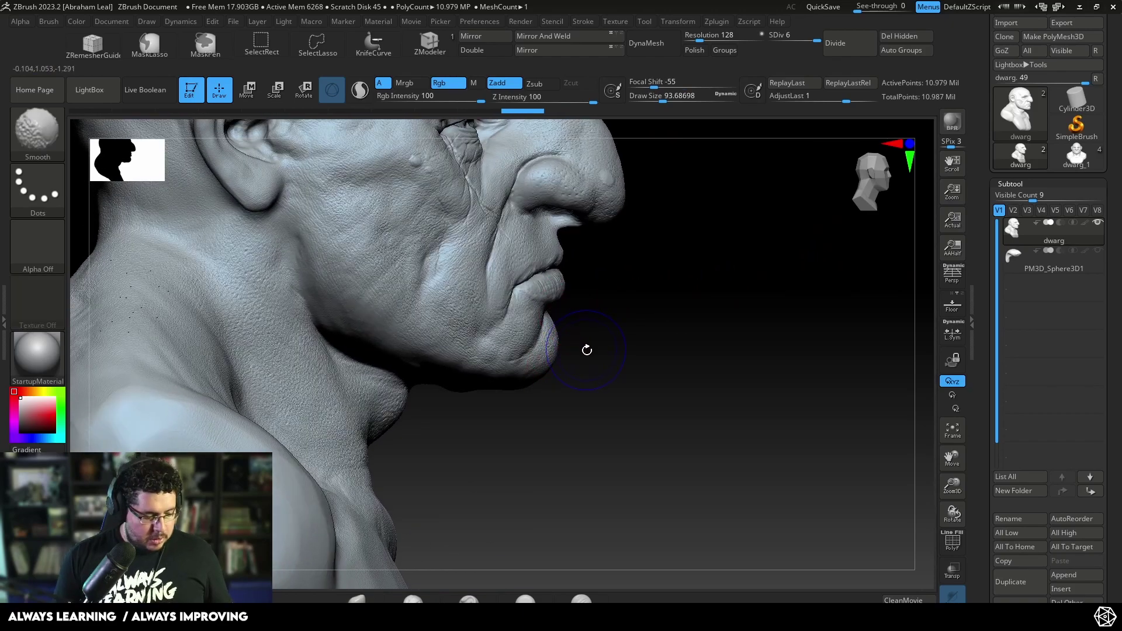
key("shift+d")
key("shift+d")
key("shift+d")
key("shift+d")
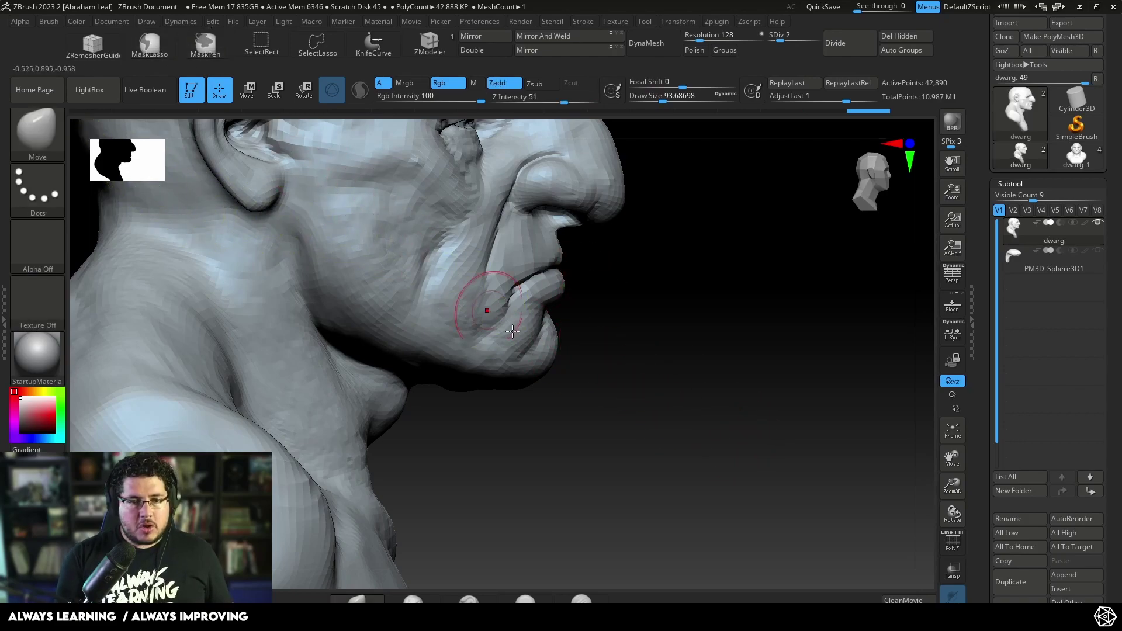
Use a lasso mask along the lip line to leave only the lower jaw and chin area unmasked
key("ctrl")
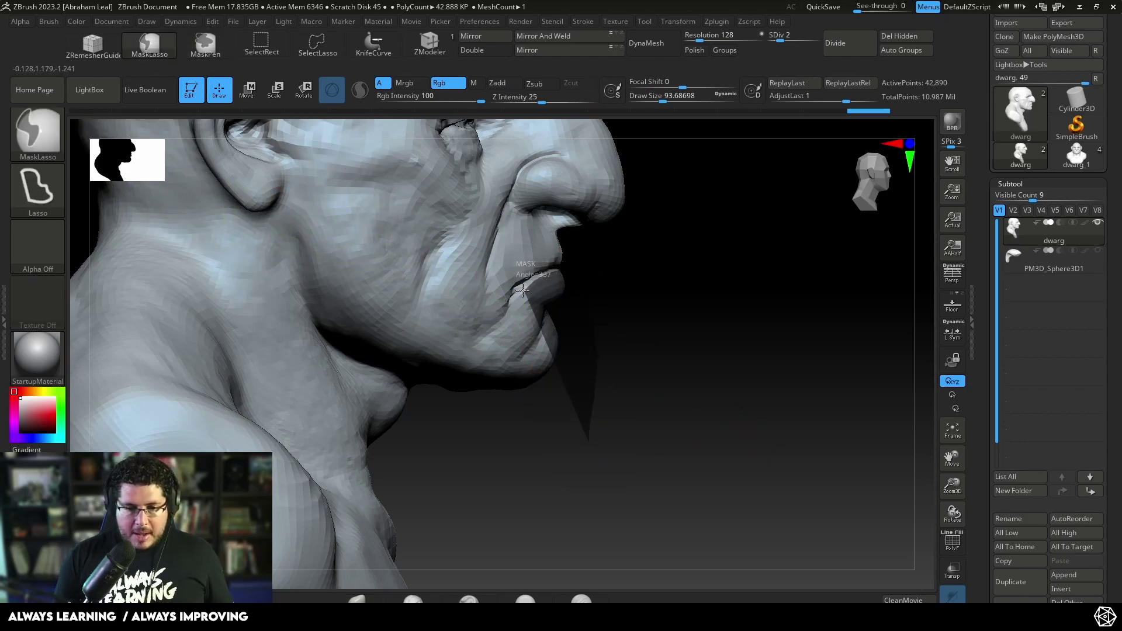
mouse_move(504, 288)
left_mouse_down("ctrl")
mouse_move(327, 196)
mouse_move(307, 246)
mouse_move(334, 345)
mouse_move(567, 547)
left_mouse_up("ctrl")
mouse_move(472, 401)
left_mouse_down()
mouse_move(469, 380)
mouse_move(573, 421)
mouse_move(606, 409)
mouse_move(596, 393)
mouse_move(661, 327)
mouse_move(731, 261)
mouse_move(748, 274)
mouse_move(706, 293)
mouse_move(722, 271)
mouse_move(403, 388)
left_mouse_up()
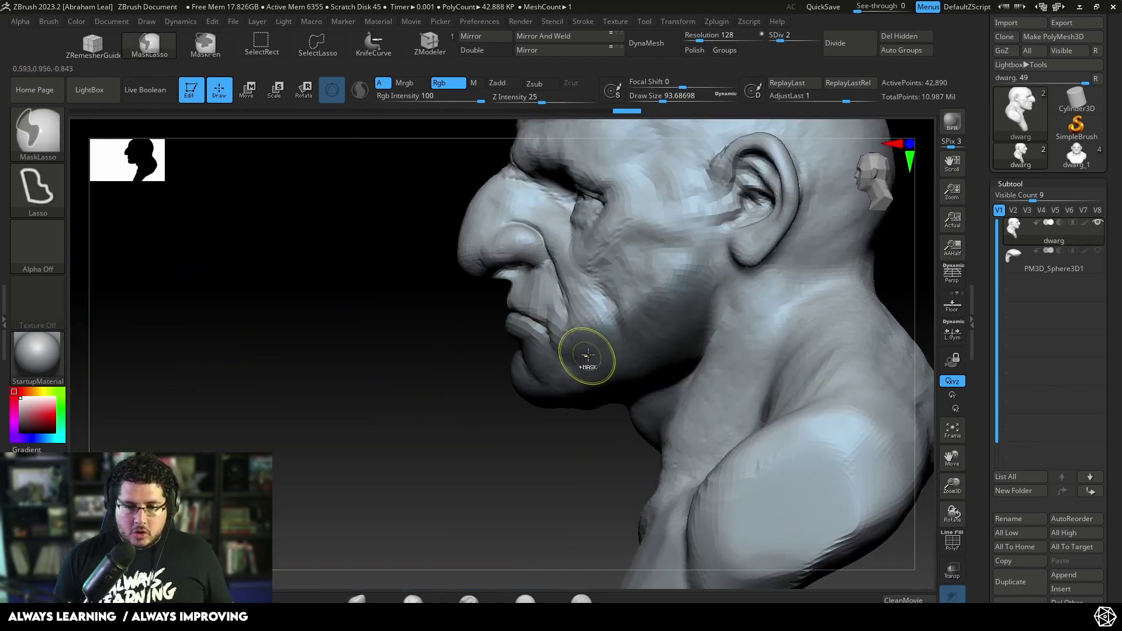
mouse_move(526, 401)
left_mouse_down()
mouse_move(602, 414)
mouse_move(721, 343)
left_mouse_up()
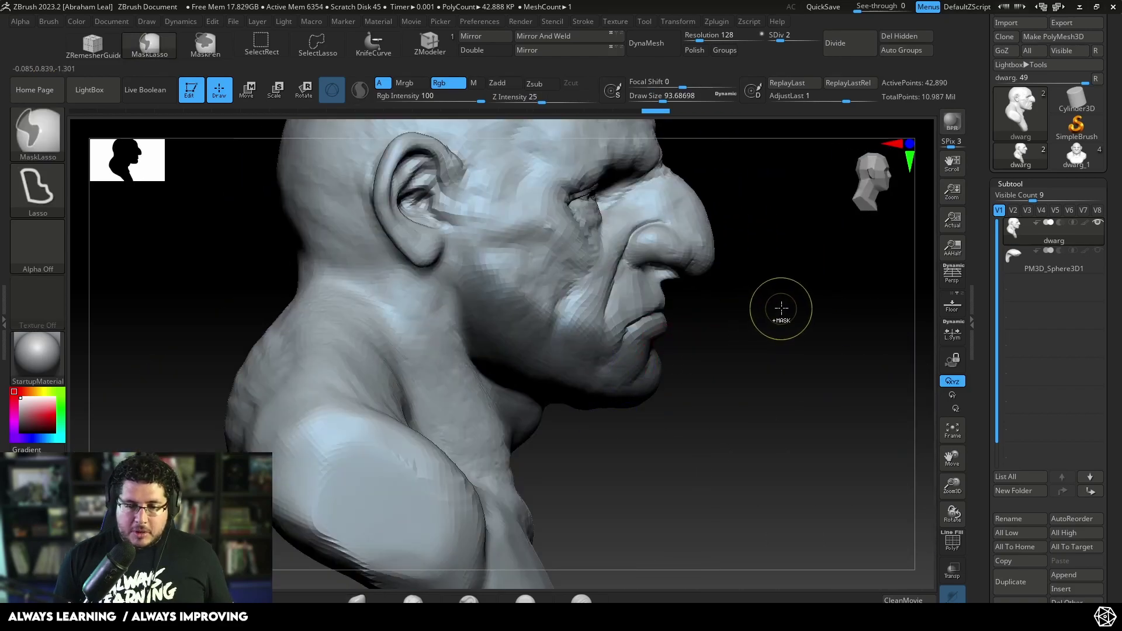
Reset the Move gizmo's orientation and place its pivot at the jaw hinge just below the ear
key("w")
left_click_drag(784, 313, 776, 306)
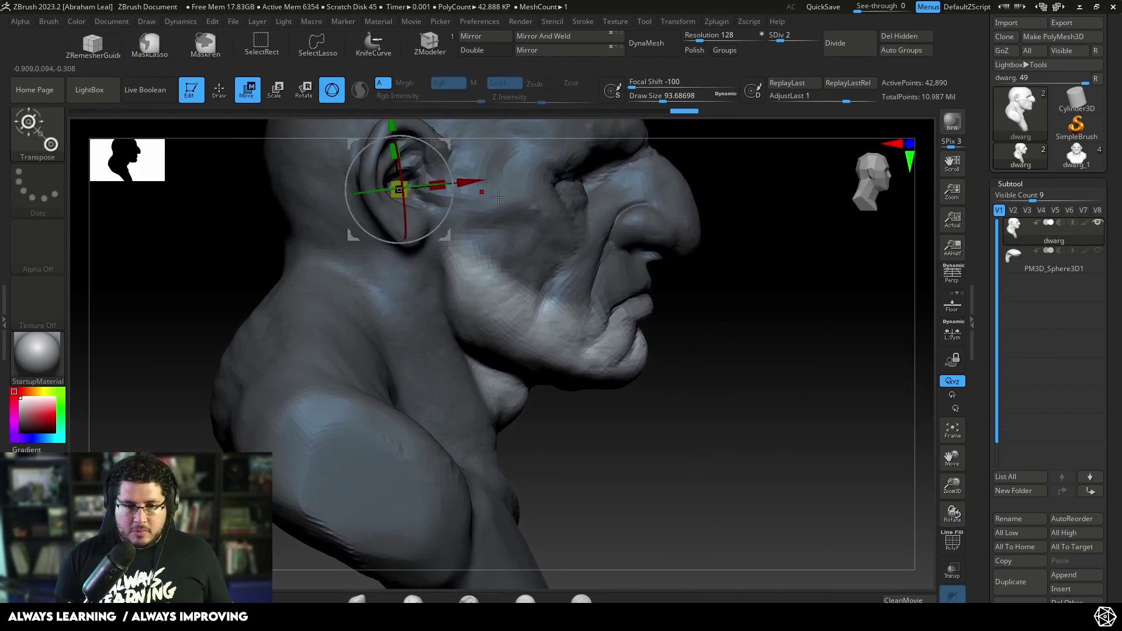
left_click_drag(763, 234, 742, 327, "alt")
left_click(398, 176)
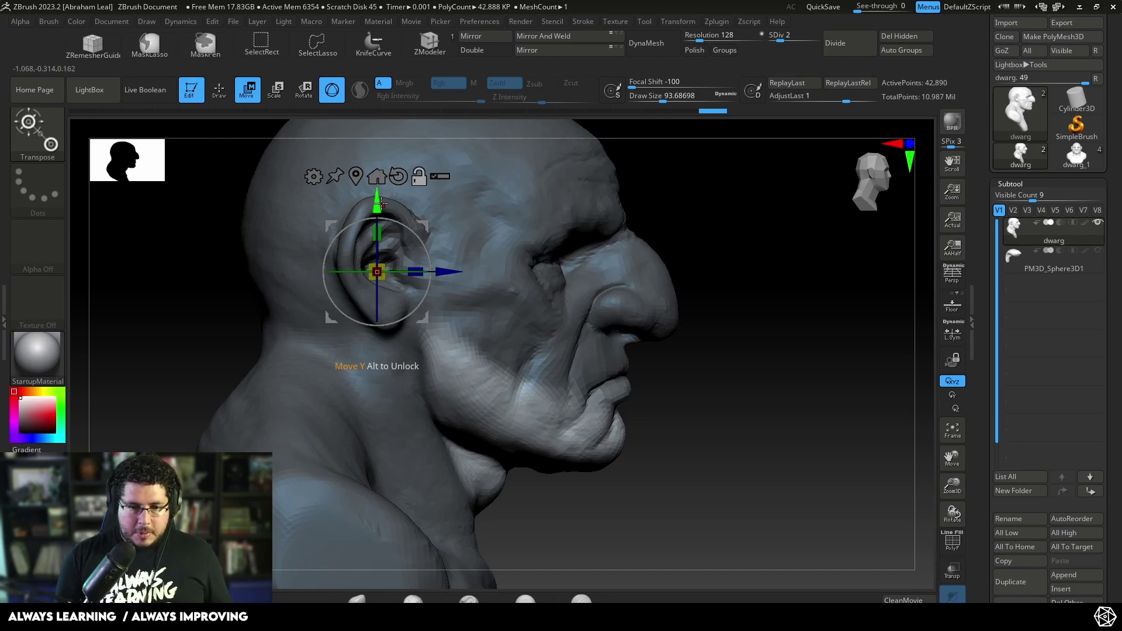
left_click_drag(382, 203, 381, 275, "alt")
left_click_drag(446, 343, 504, 329, "alt")
key("ctrl+z")
left_click_drag(721, 380, 711, 277, "alt")
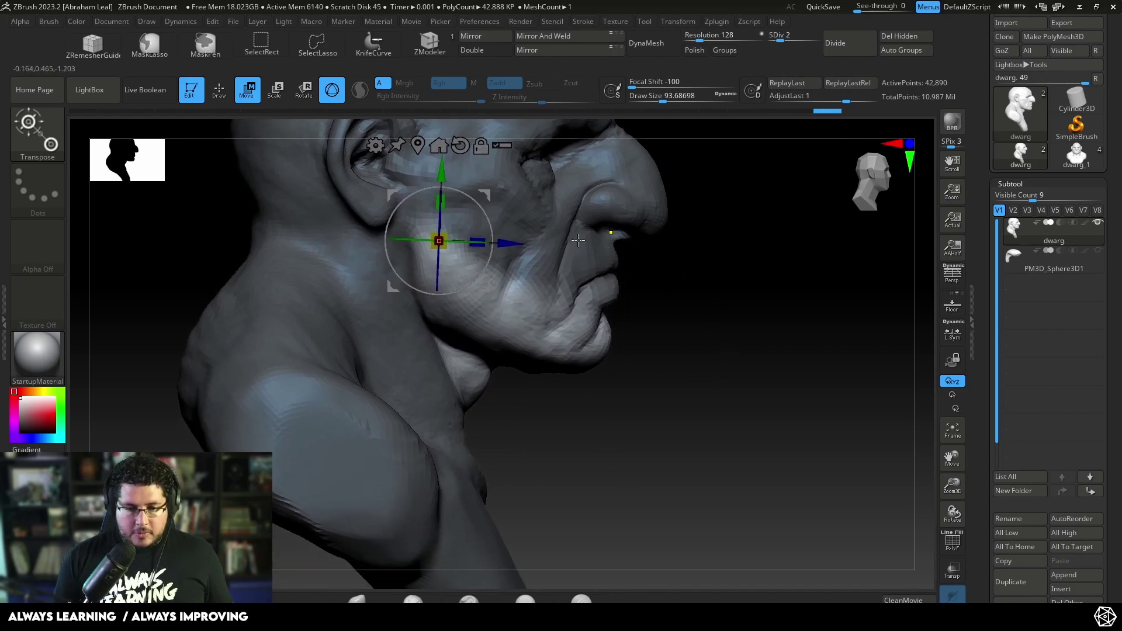
key("ctrl+z")
Soften the mask's edge and rotate the lower jaw slightly downward about the hinge to part the lips
left_click(545, 220, "ctrl")
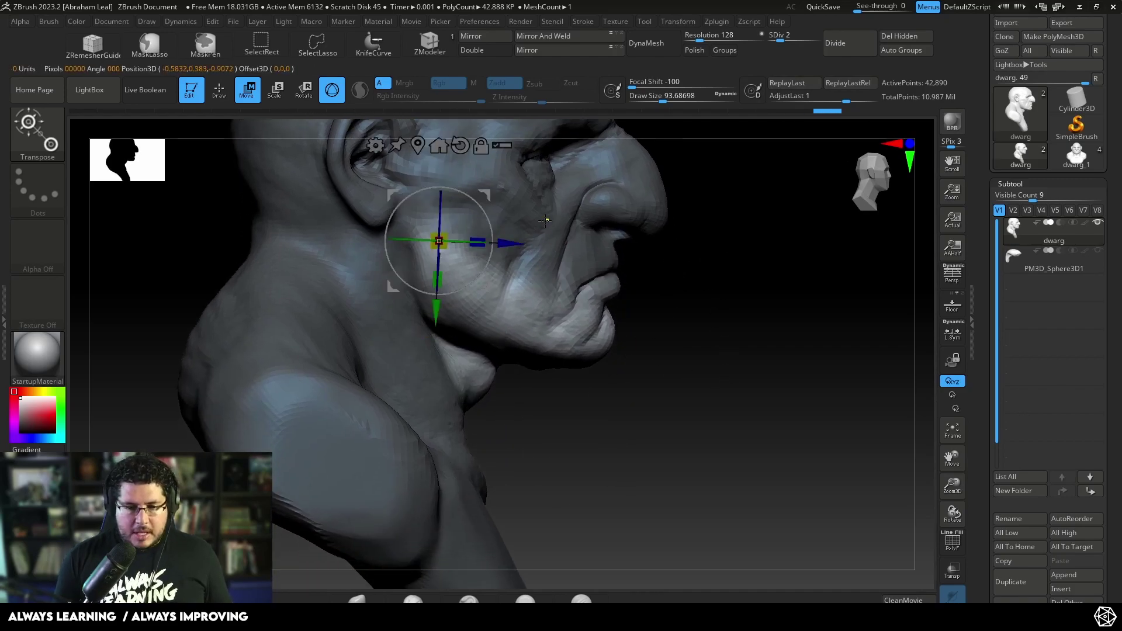
left_click_drag(493, 224, 494, 227)
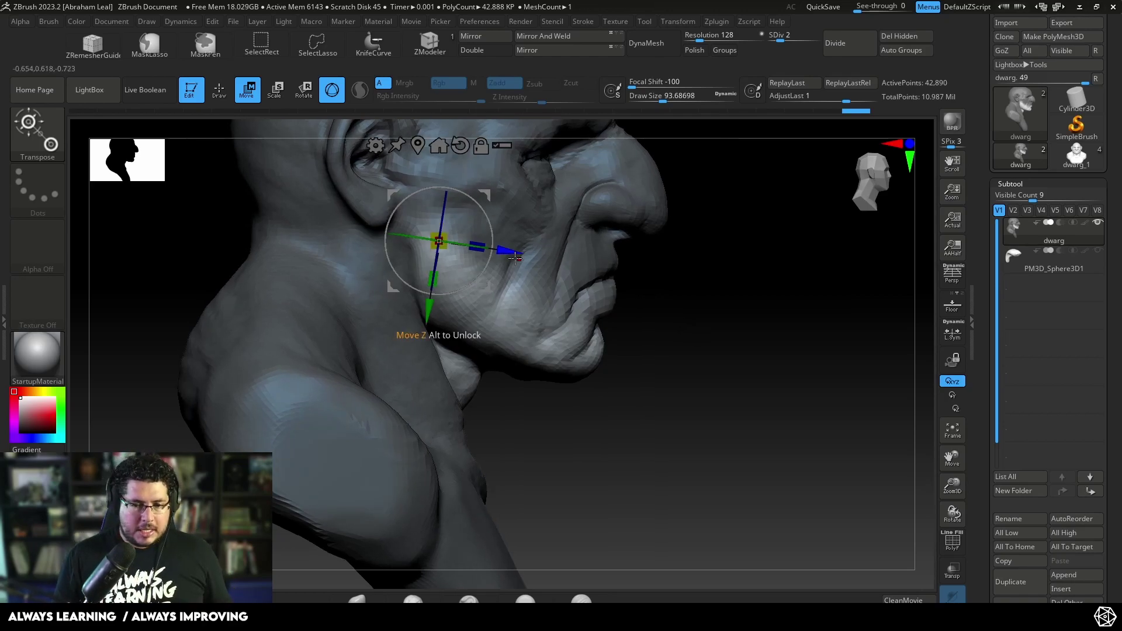
left_click_drag(497, 232, 498, 249)
key("q")
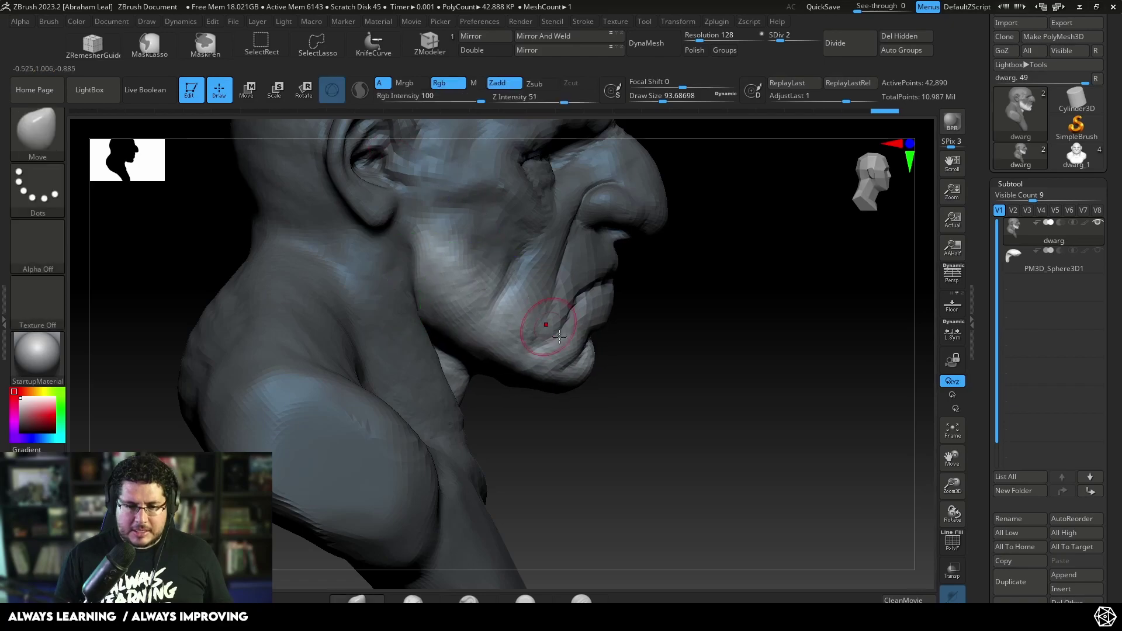
Adjust the underside of the lowered jaw with the Move brush at a draw size of about 234
mouse_move(652, 415)
left_mouse_down("alt")
mouse_move(654, 321)
mouse_move(616, 339)
mouse_move(634, 275)
mouse_move(663, 245)
mouse_move(546, 298)
left_mouse_up("alt")
key("b")
key("m")
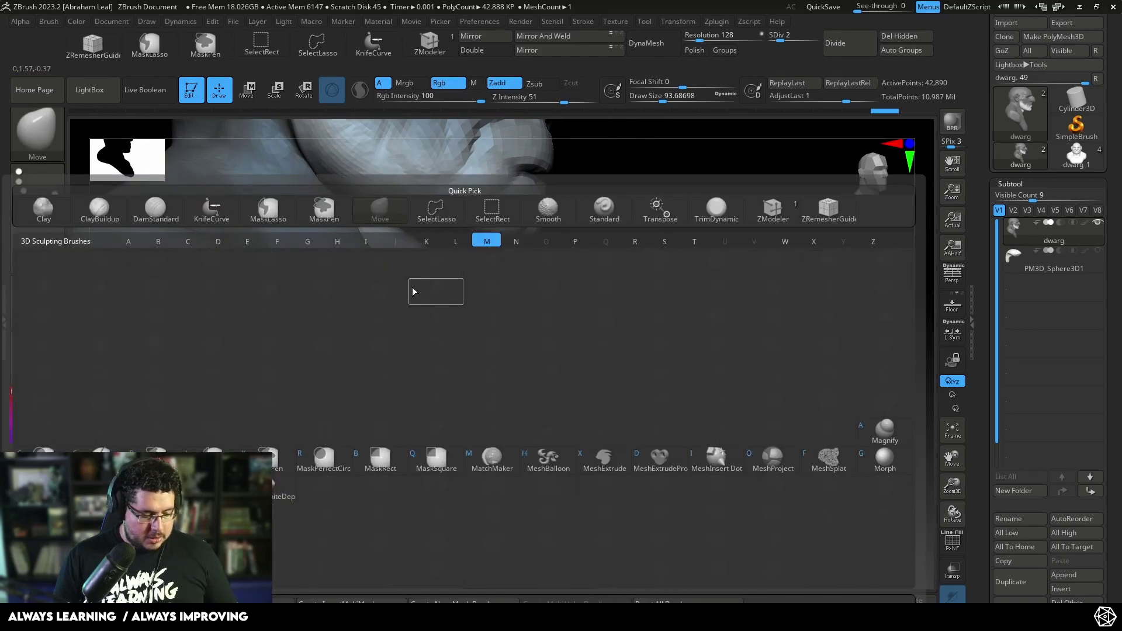
key("v")
key("s")
left_click_drag(413, 290, 435, 271)
right_click_drag(435, 271, 415, 250)
left_click_drag(541, 255, 527, 257)
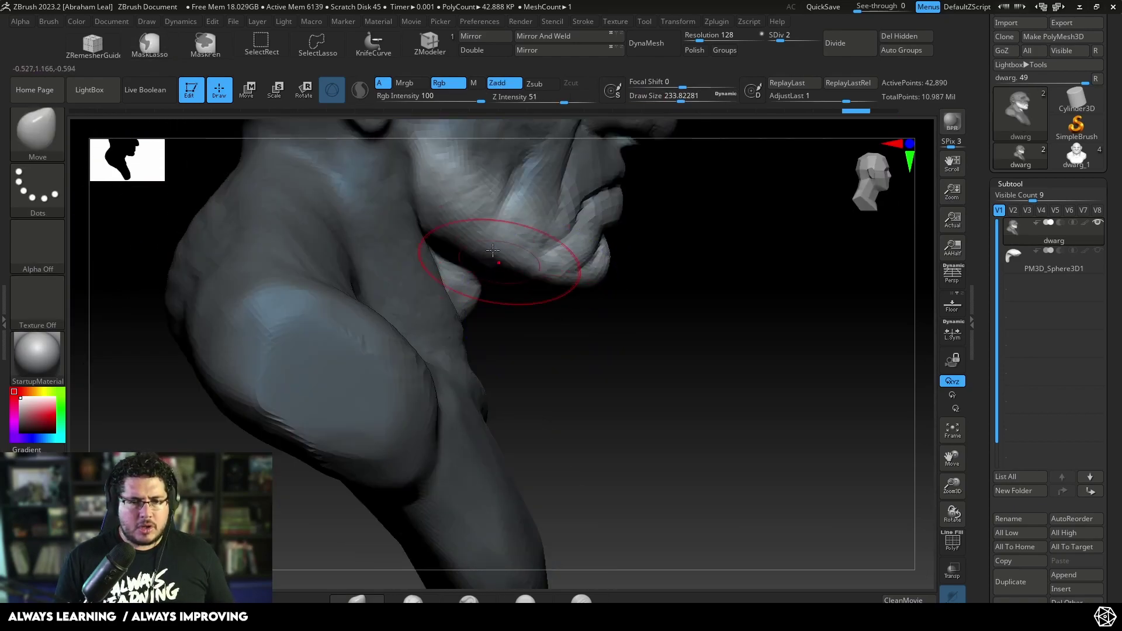
key("e")
key("q")
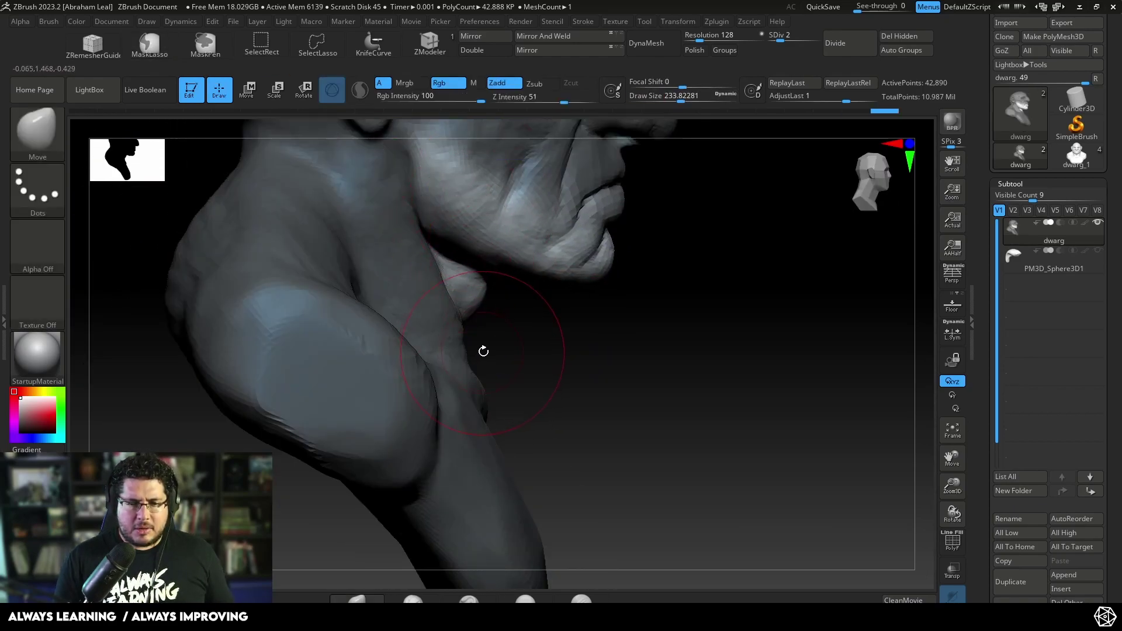
Reshape the throat below the jaw with the Move brush at a draw size of about 274
left_click_drag(483, 351, 447, 316)
key("space")
left_click_drag(443, 309, 386, 240)
left_click_drag(476, 302, 374, 310)
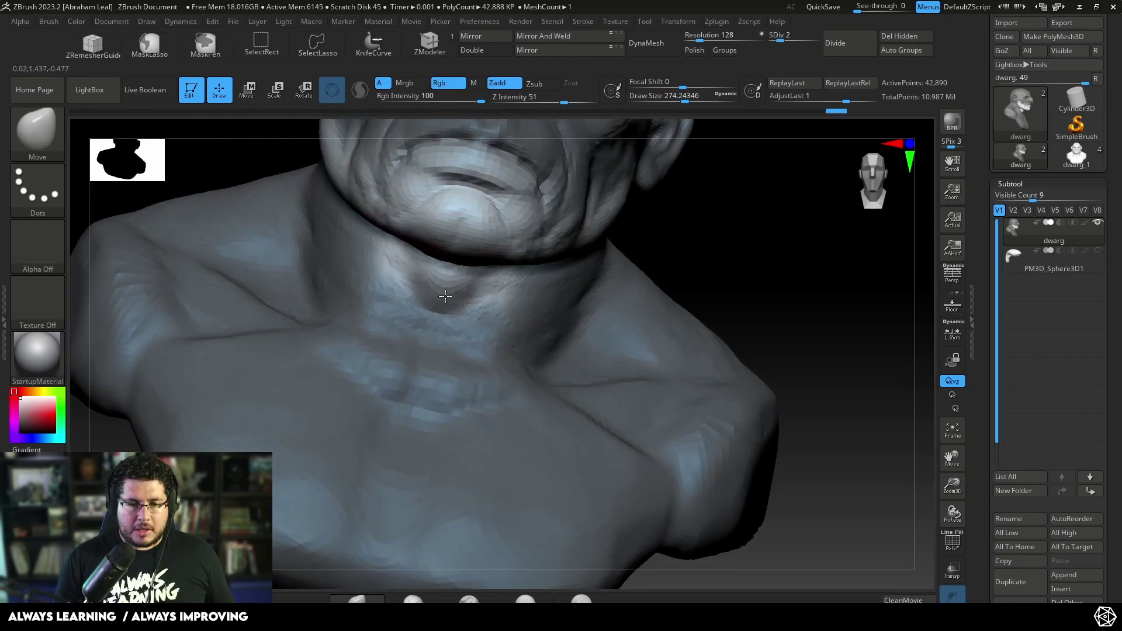
mouse_move(625, 234)
left_mouse_down()
mouse_move(549, 234)
mouse_move(501, 263)
mouse_move(491, 249)
left_mouse_up()
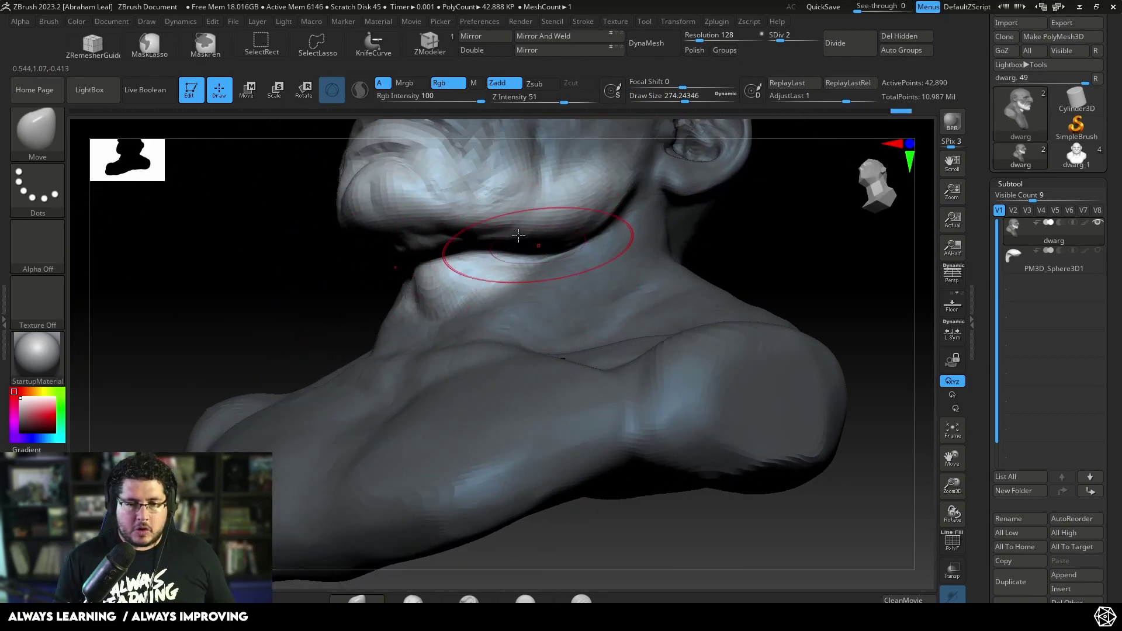
Clear the mask and return the bust to subdivision level 6, reducing the draw size to about 108
mouse_move(321, 239)
left_mouse_down()
mouse_move(696, 208)
mouse_move(701, 253)
mouse_move(742, 278)
mouse_move(719, 275)
left_mouse_up()
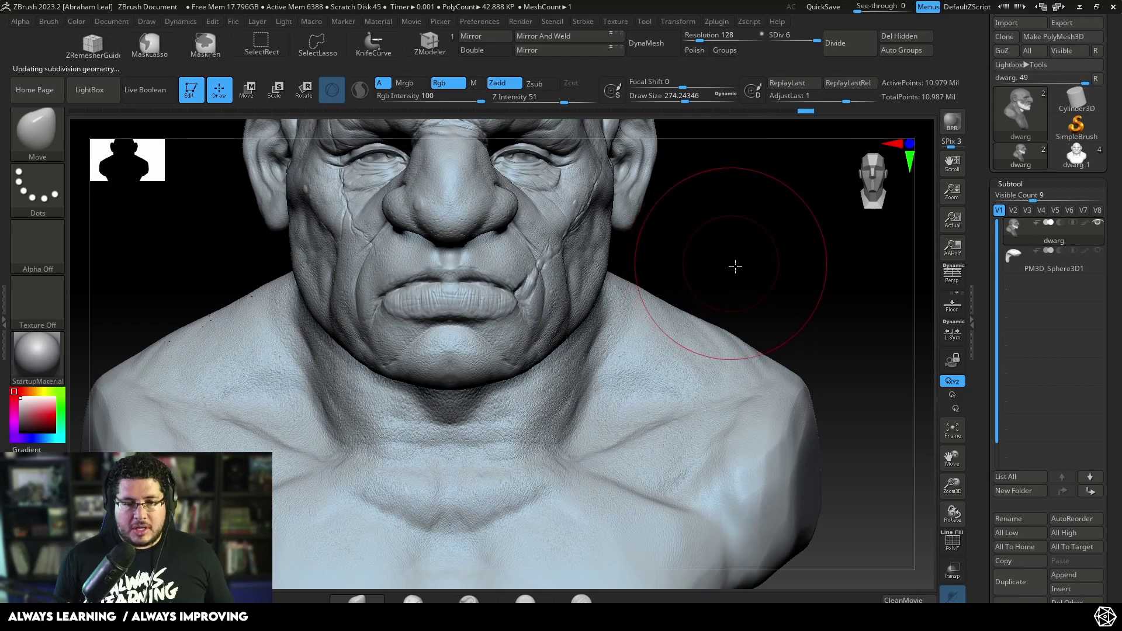
left_click_drag(734, 265, 824, 269)
key("space")
left_click_drag(638, 289, 549, 297)
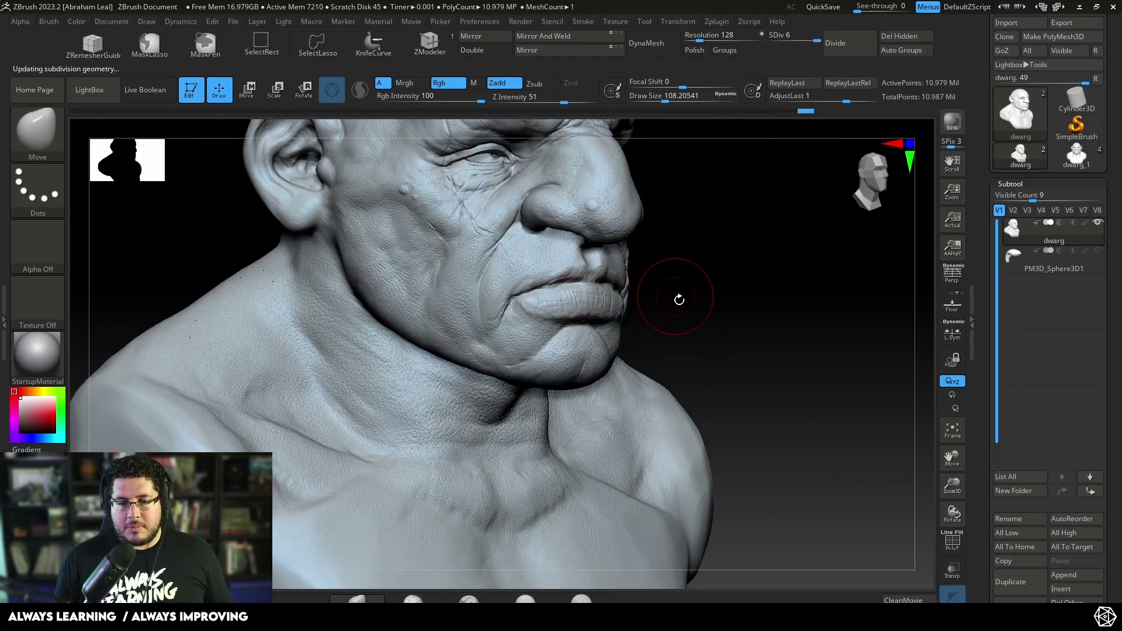
key("ctrl+z")
left_click_drag(695, 318, 676, 291)
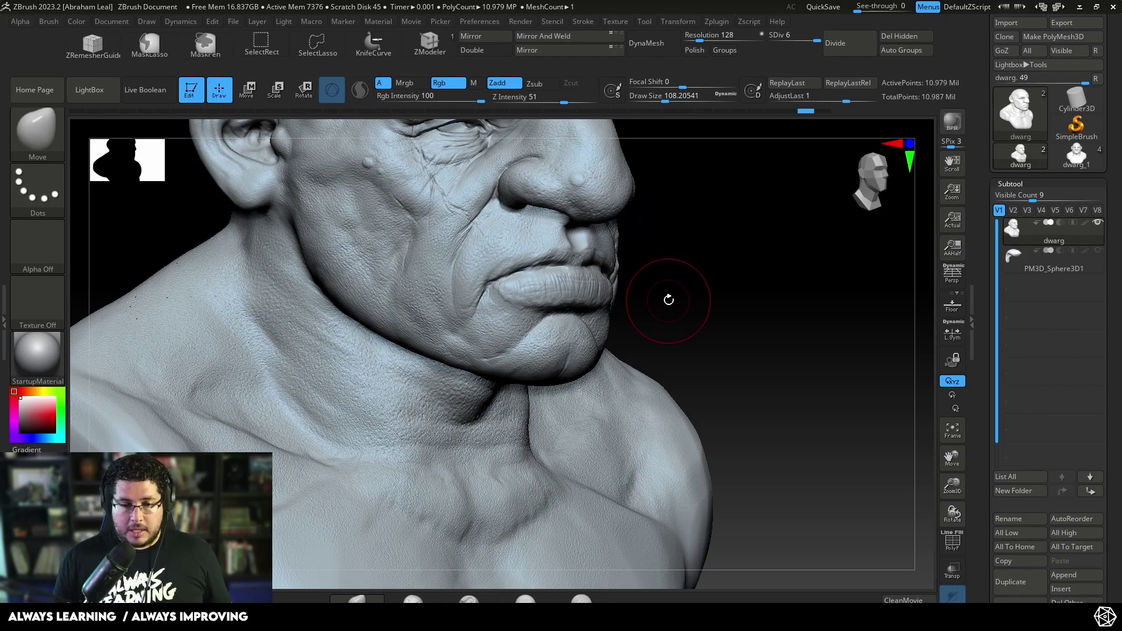
Reduce the Move brush's draw size to about 49 for the lip area
key("space")
left_click_drag(661, 289, 647, 286)
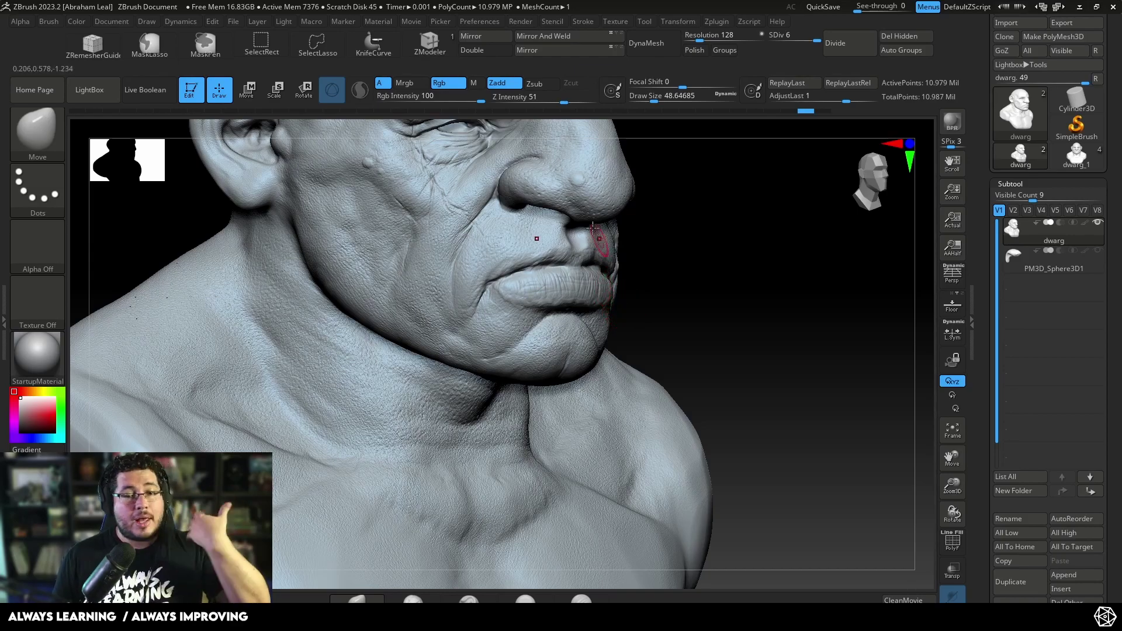
mouse_move(669, 241)
left_mouse_down()
mouse_move(686, 308)
mouse_move(674, 294)
left_mouse_up()
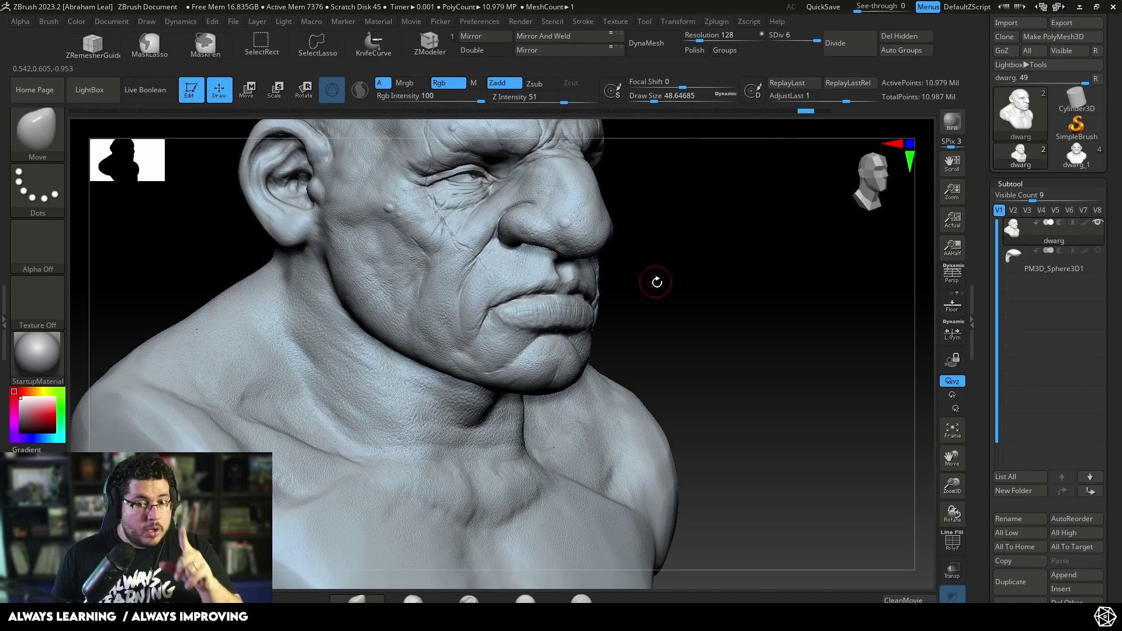
left_click_drag(654, 273, 684, 310, "alt")
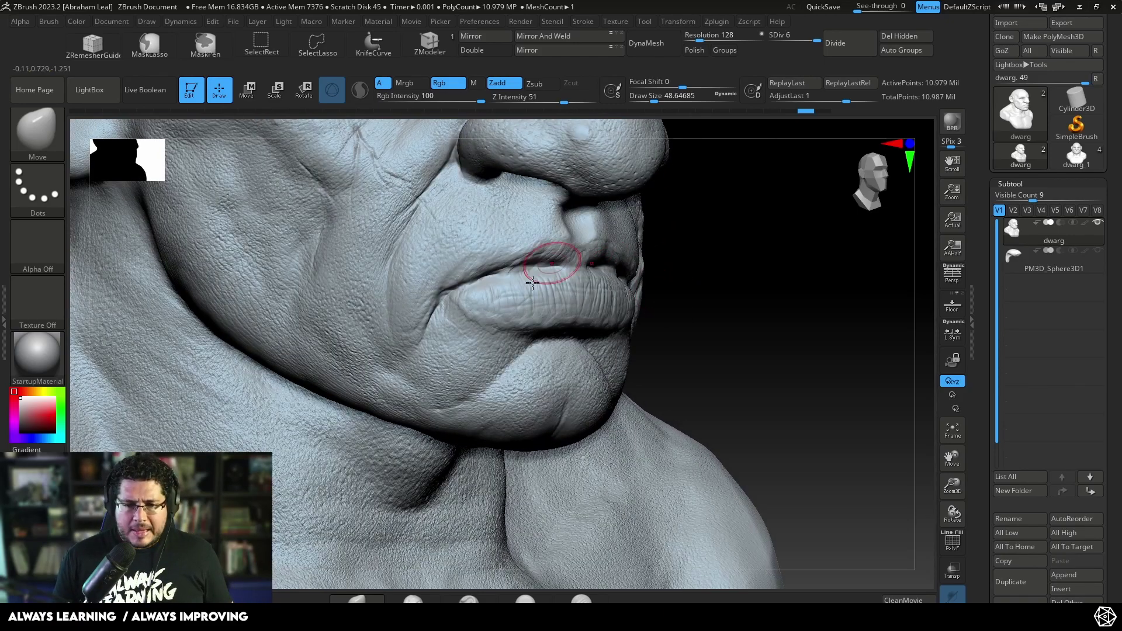
Show the mouth sphere again, enable Live Boolean and set the sphere to subtract from the bust
left_click(1097, 252)
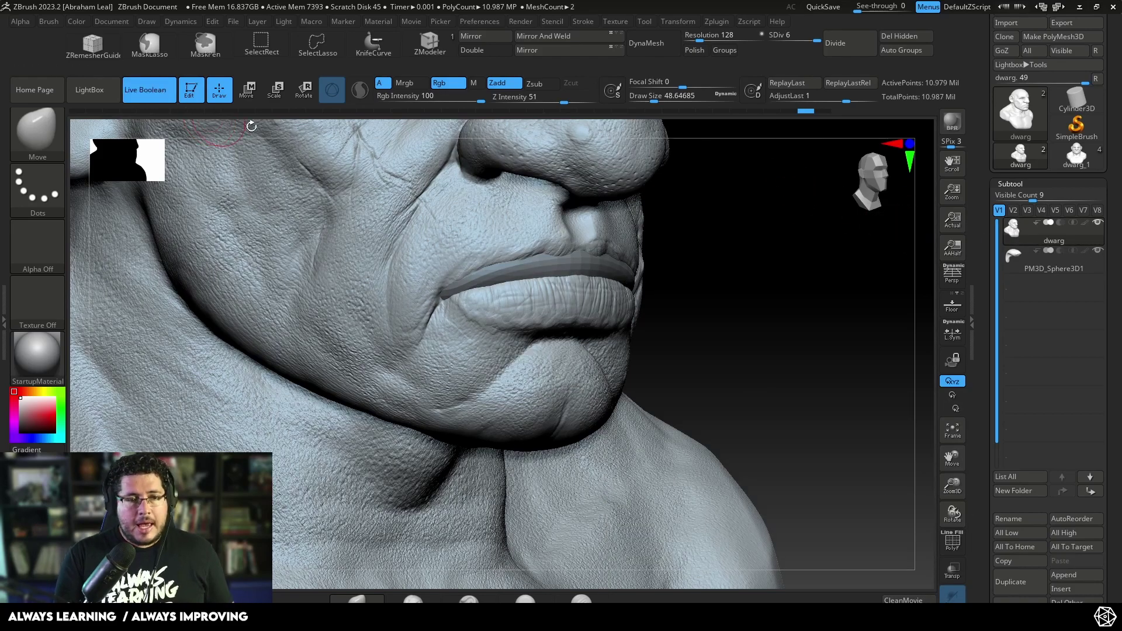
left_click_drag(762, 286, 817, 240, "alt")
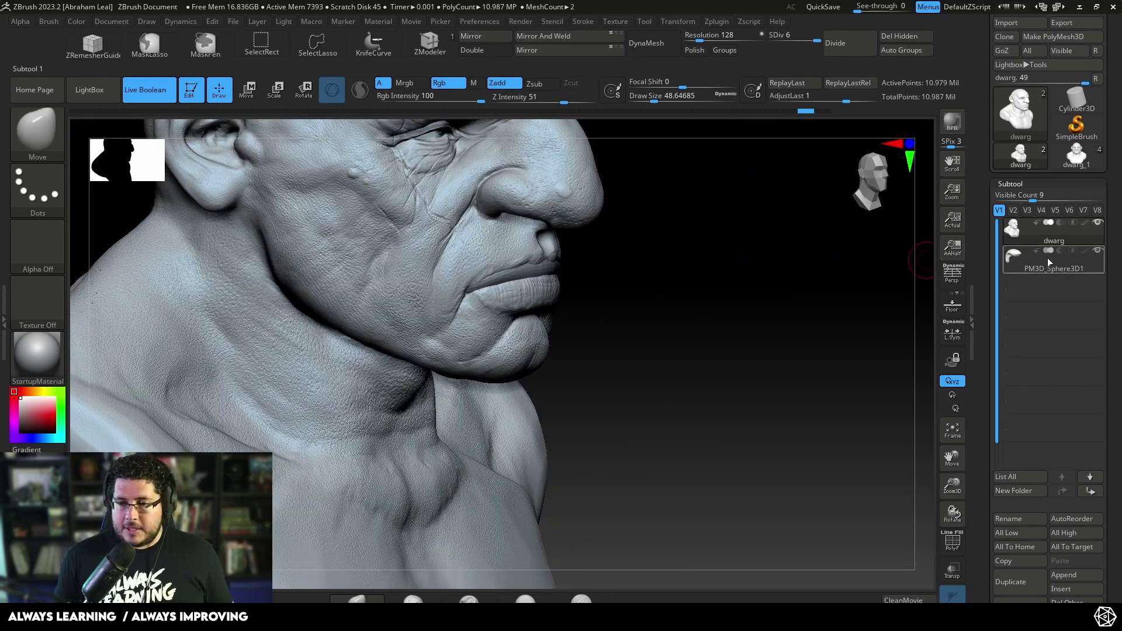
left_click(1061, 251)
left_click_drag(855, 279, 724, 288)
left_click_drag(413, 324, 514, 298)
mouse_move(765, 271)
left_mouse_down()
mouse_move(821, 268)
mouse_move(792, 251)
mouse_move(774, 213)
mouse_move(720, 260)
mouse_move(742, 191)
mouse_move(847, 298)
mouse_move(819, 351)
mouse_move(828, 252)
mouse_move(797, 303)
mouse_move(655, 303)
mouse_move(652, 378)
mouse_move(674, 321)
mouse_move(655, 381)
mouse_move(795, 363)
mouse_move(774, 361)
mouse_move(752, 325)
left_mouse_up()
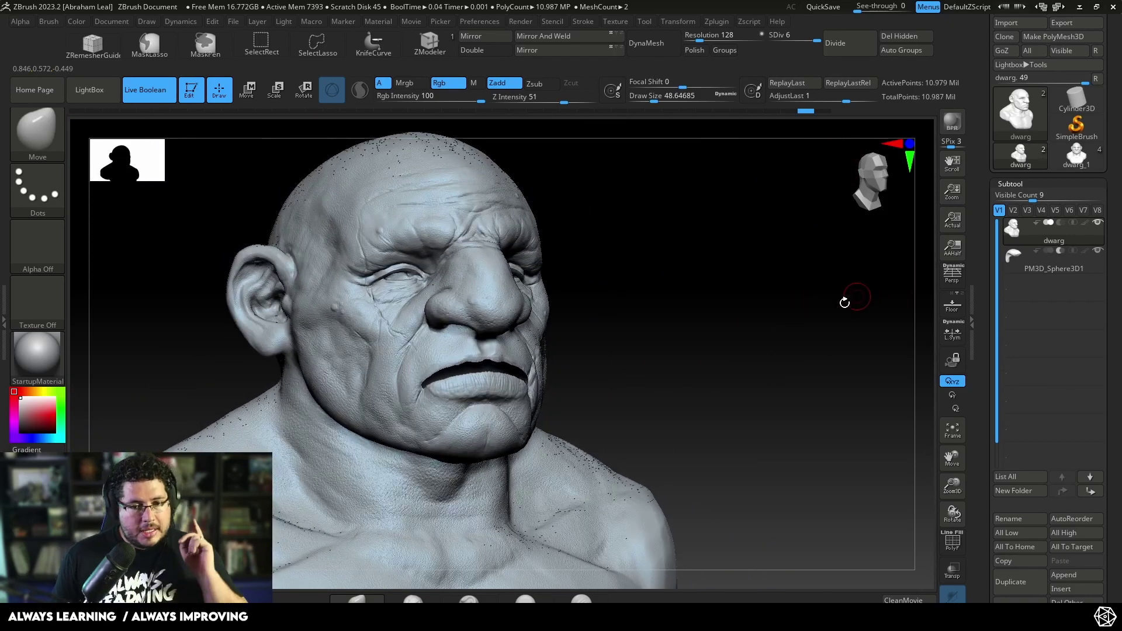
left_click_drag(844, 303, 807, 298)
mouse_move(709, 311)
left_mouse_down()
mouse_move(700, 277)
mouse_move(743, 272)
left_mouse_up()
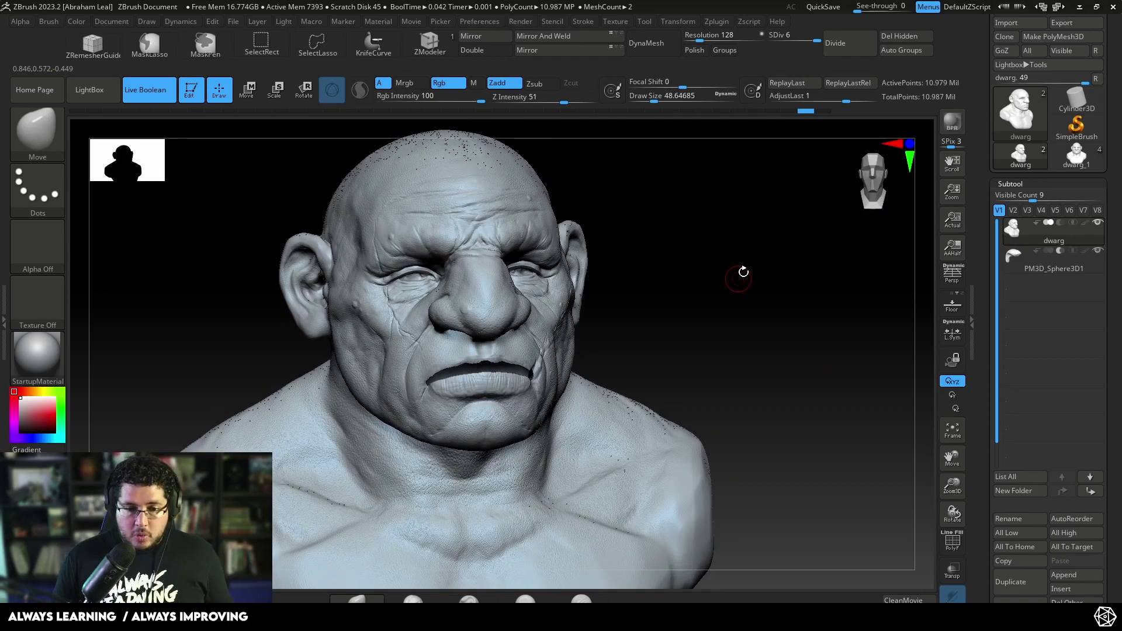
left_click_drag(647, 283, 608, 300)
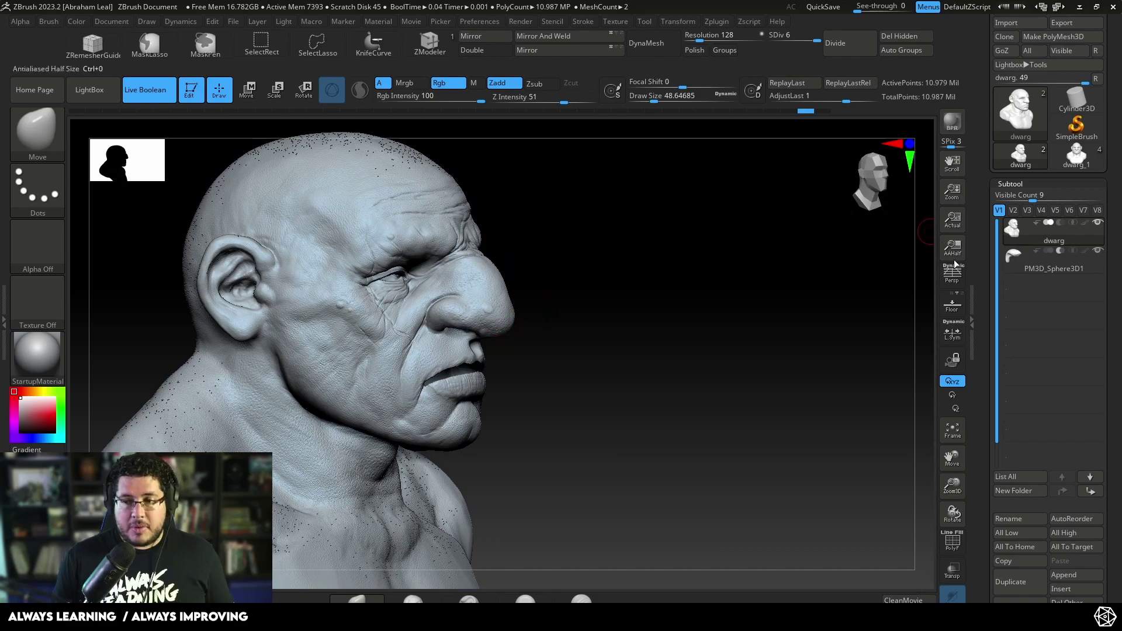
Make a Boolean mesh from the bust and the subtracted sphere and switch to the resulting tool
scroll(1094, 367, "down", 10)
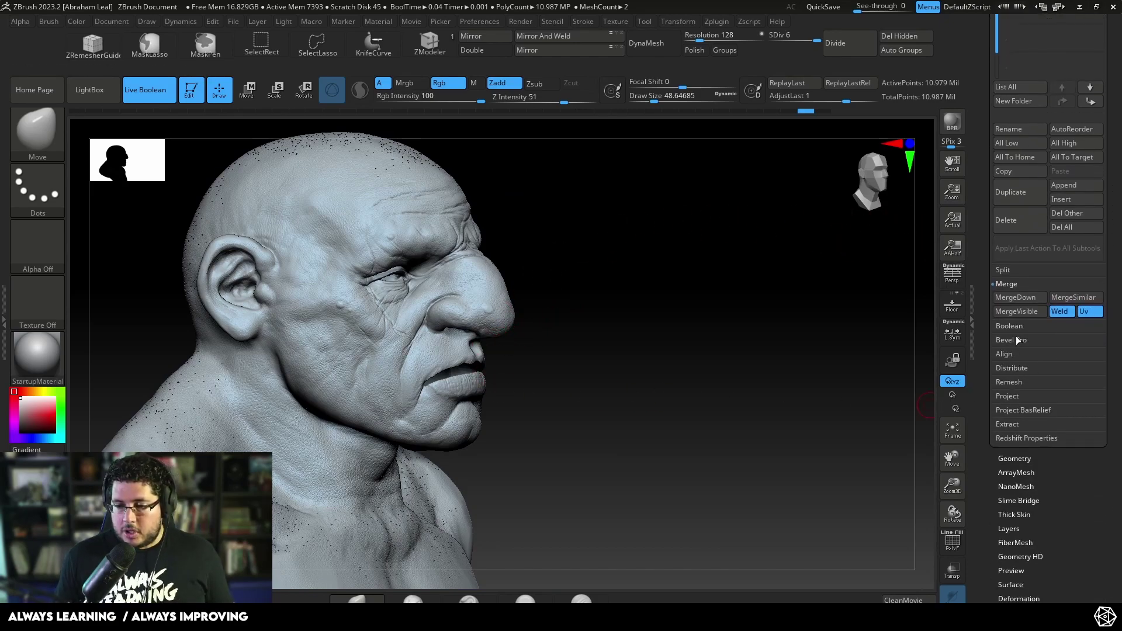
left_click(1015, 327)
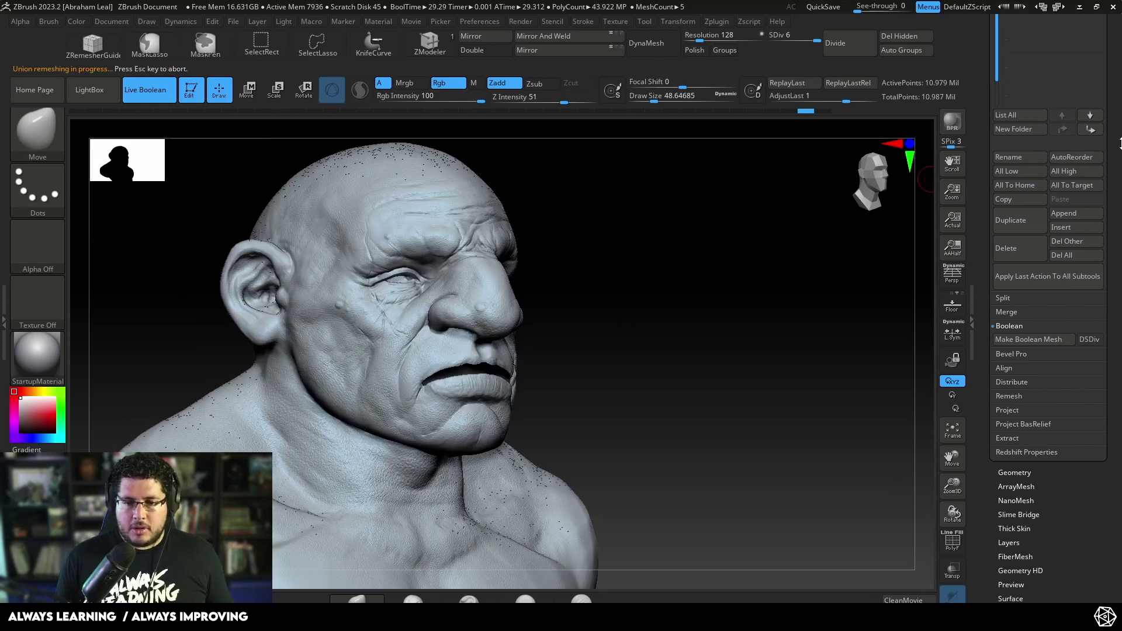
left_click_drag(1107, 23, 1107, 301)
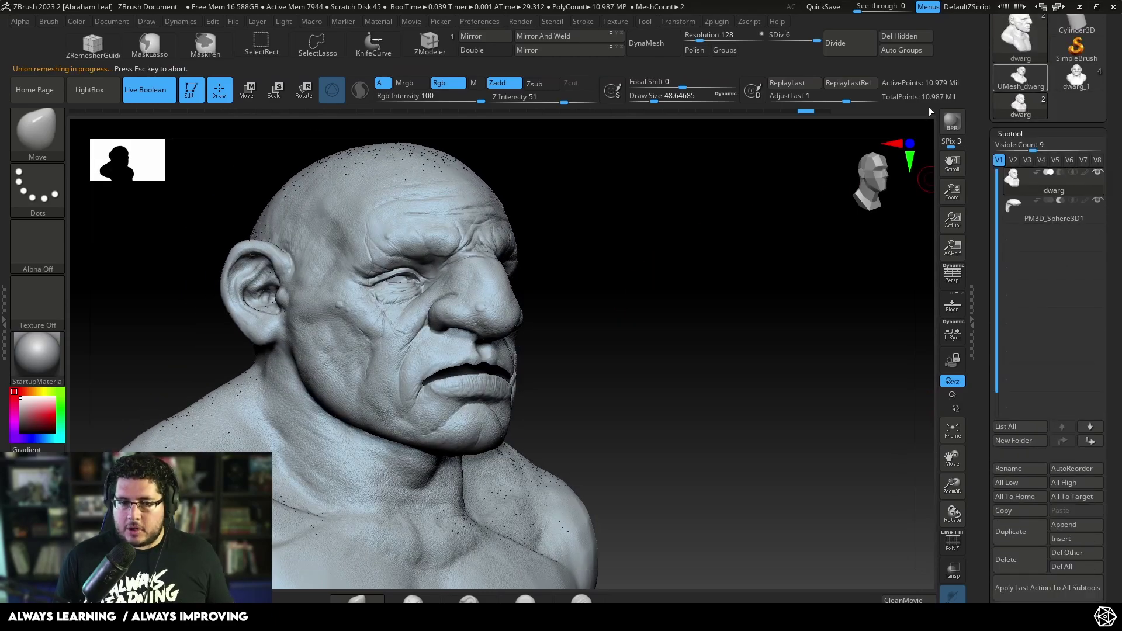
left_click_drag(674, 278, 711, 318)
right_click_drag(711, 318, 744, 270, "ctrl")
left_click_drag(744, 270, 736, 243)
right_click_drag(736, 243, 836, 172, "ctrl")
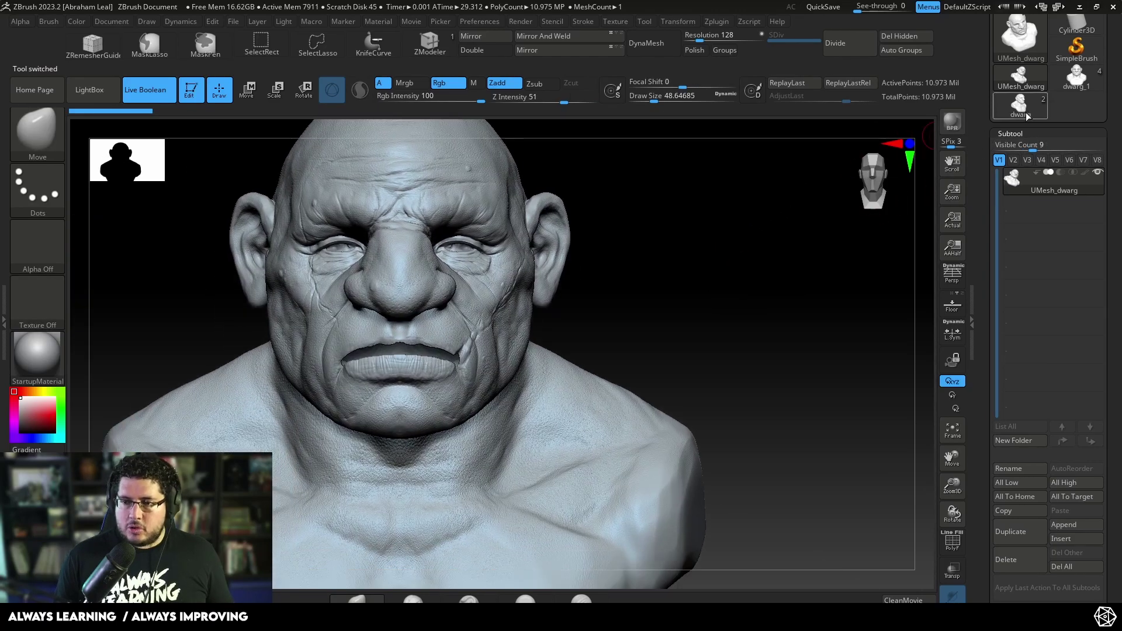
Delete the mouth sphere subtool from the original dwarg tool and turn off Live Boolean
left_click(1027, 116)
left_click(1016, 216)
left_click(1013, 560)
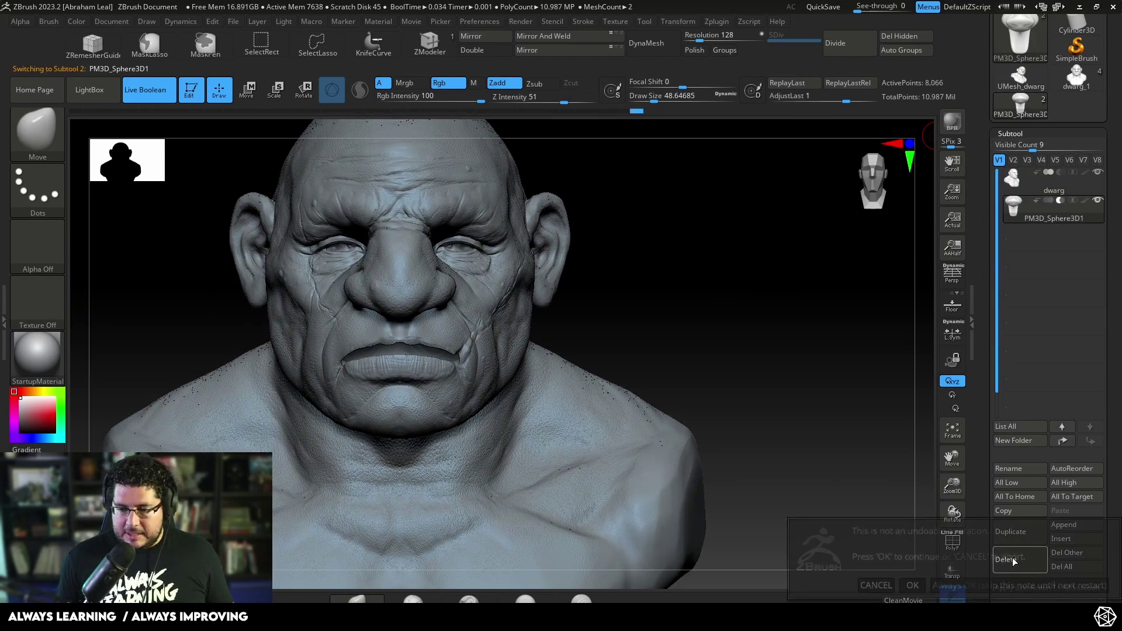
left_click(913, 585)
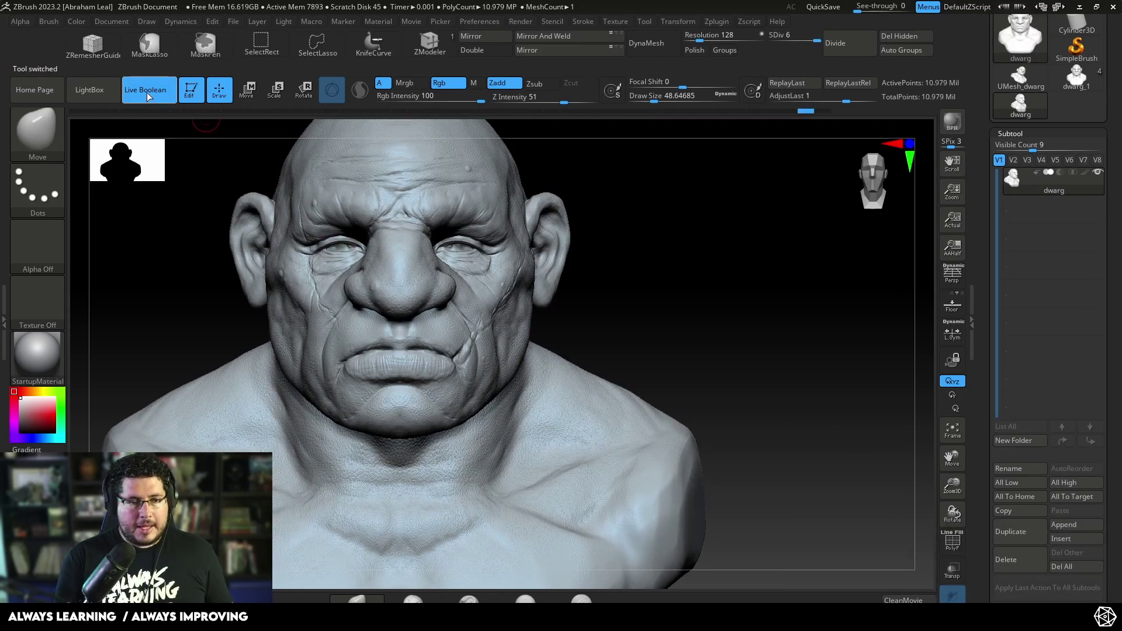
left_click(147, 94)
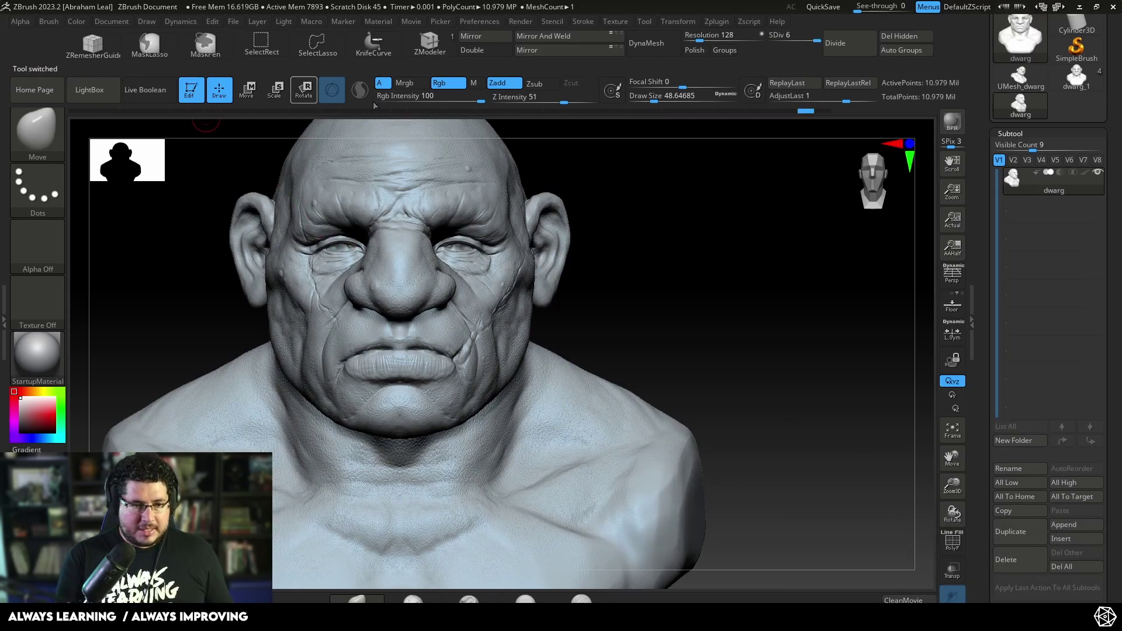
Append the Boolean mesh UMesh_dwarg as a subtool of the original bust and make it the active subtool
left_click(1056, 526)
left_click(782, 358)
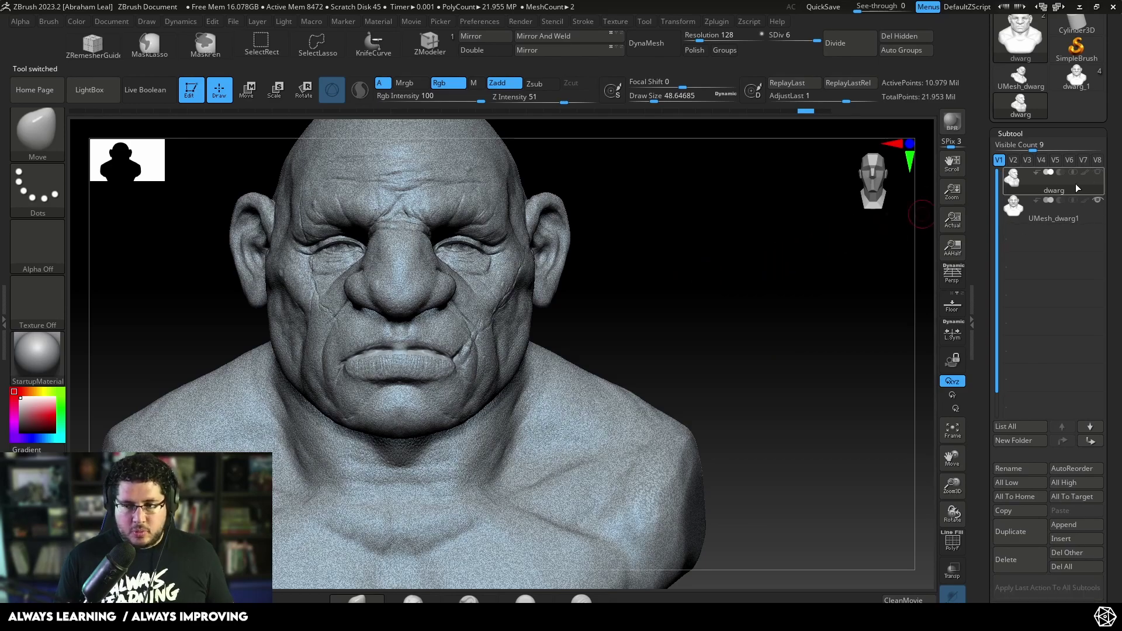
left_click(1067, 217)
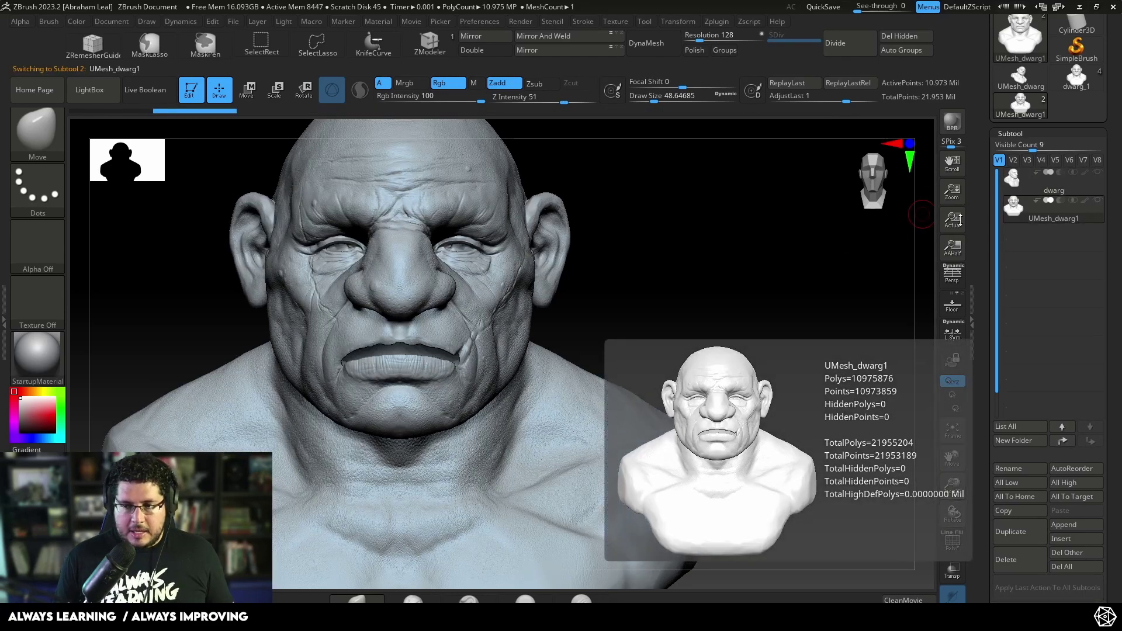
Reduce the draw size to about 22 and try to smooth the cut edge of the lips around the mouth opening
left_click_drag(791, 285, 705, 255)
left_click_drag(724, 307, 758, 264, "alt")
key("space")
left_click_drag(651, 356, 588, 331)
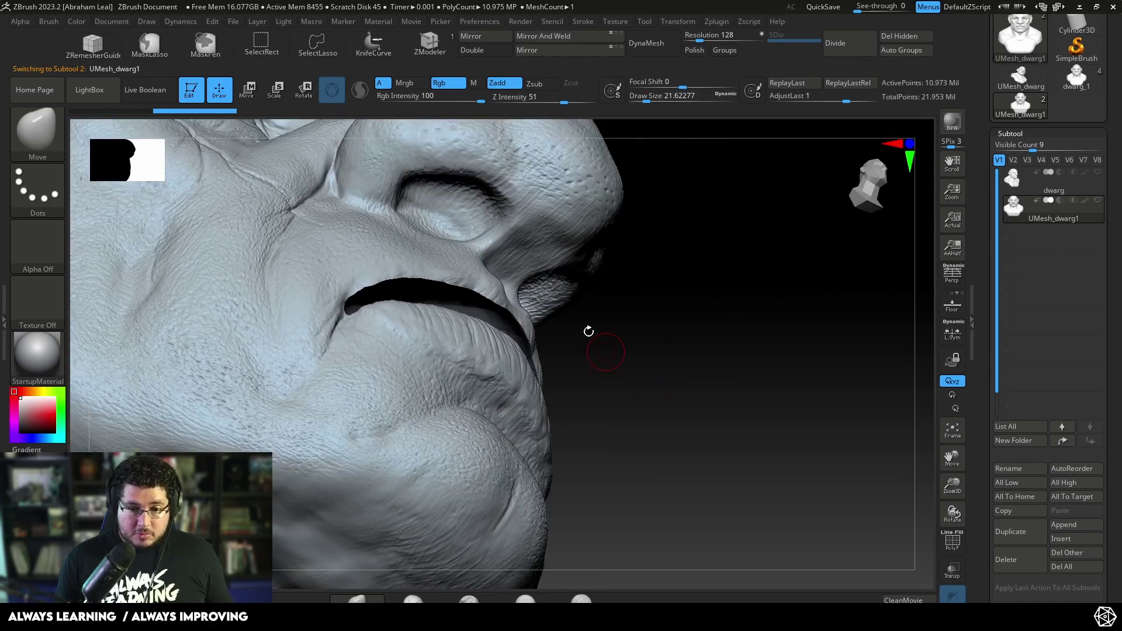
mouse_move(652, 355)
left_mouse_down()
mouse_move(661, 378)
mouse_move(649, 358)
mouse_move(691, 321)
mouse_move(697, 330)
mouse_move(687, 322)
left_mouse_up()
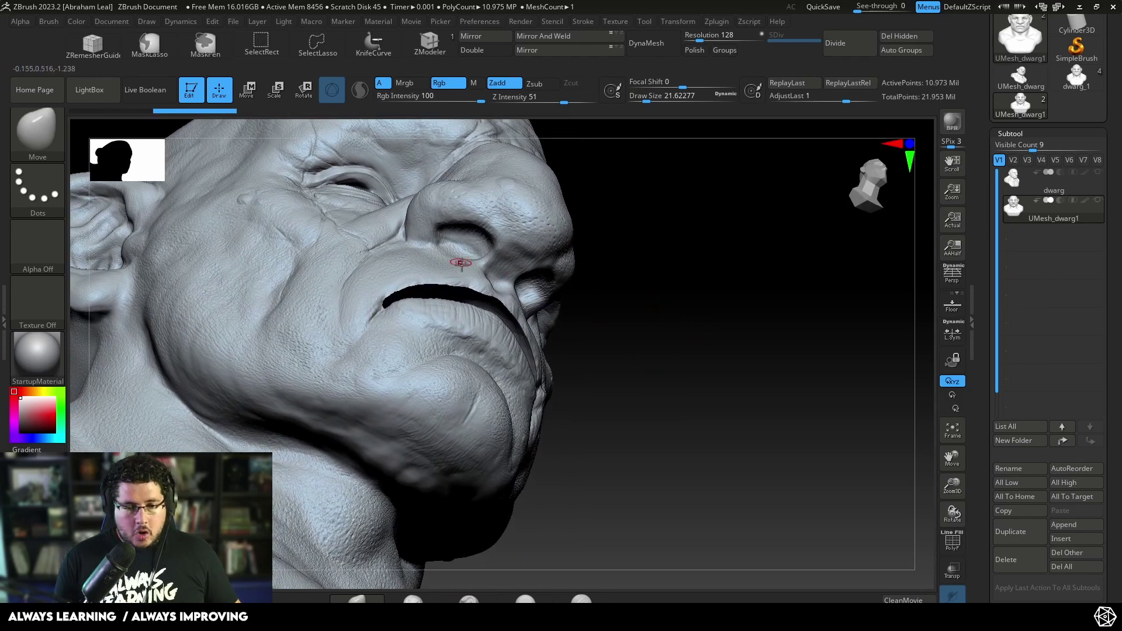
left_click_drag(671, 366, 672, 409, "alt")
key("shift")
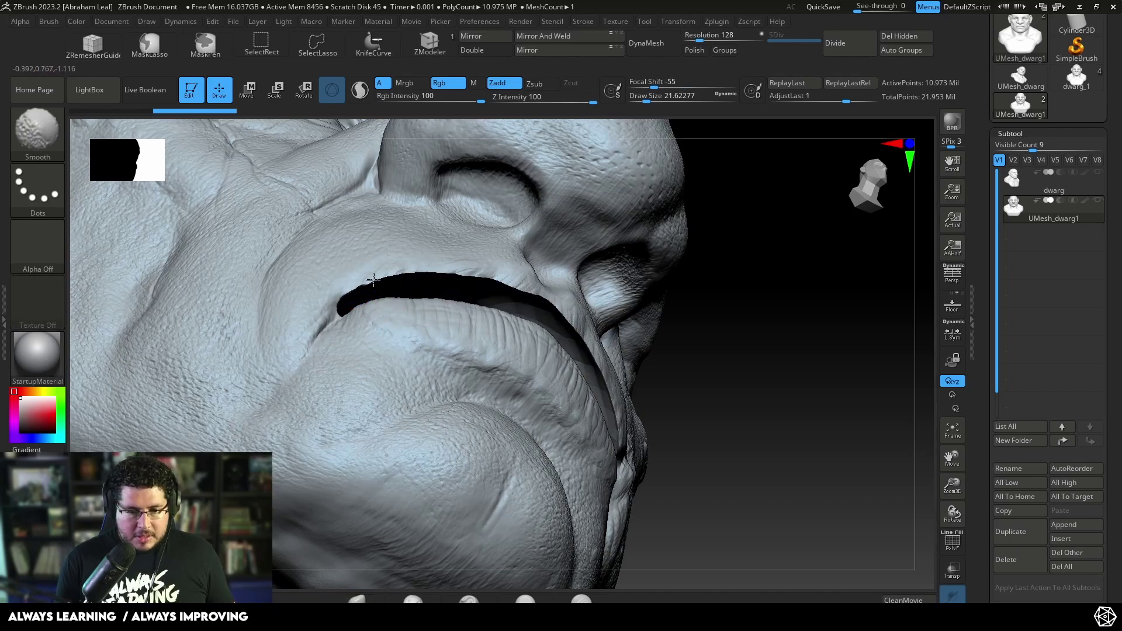
left_click_drag(541, 307, 553, 302, "shift")
left_click_drag(691, 325, 672, 456)
key("ctrl+z")
Trim the cut edge of the lips with the TrimDynamic brush at a draw size of about 33
mouse_move(655, 232)
left_mouse_down()
mouse_move(491, 288)
mouse_move(504, 284)
left_mouse_up()
key("shift")
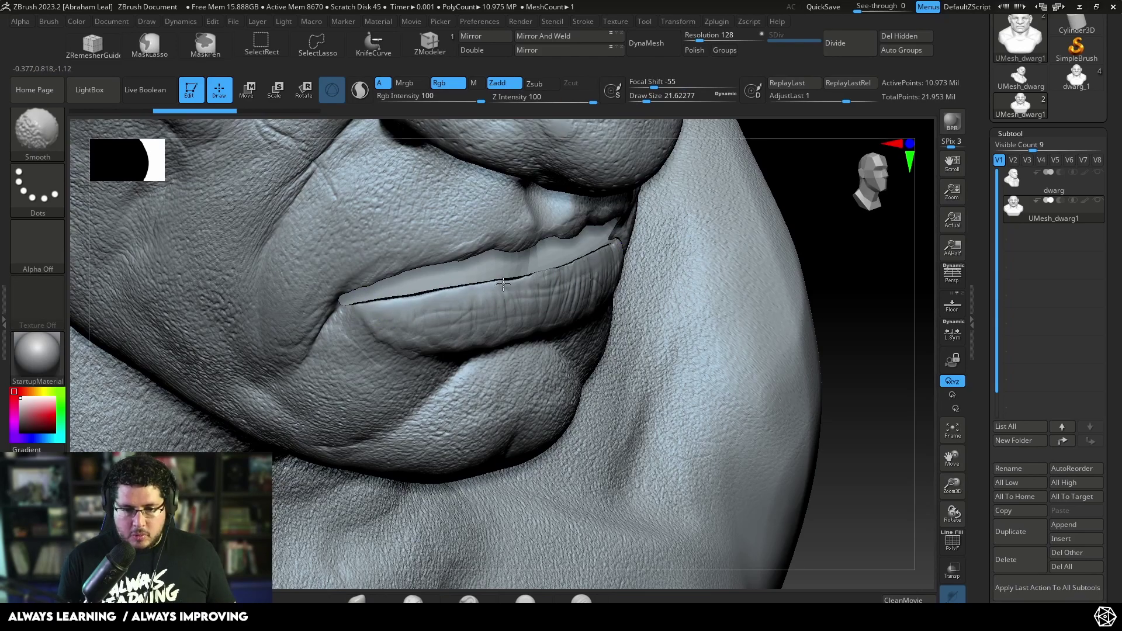
left_click_drag(822, 191, 766, 107)
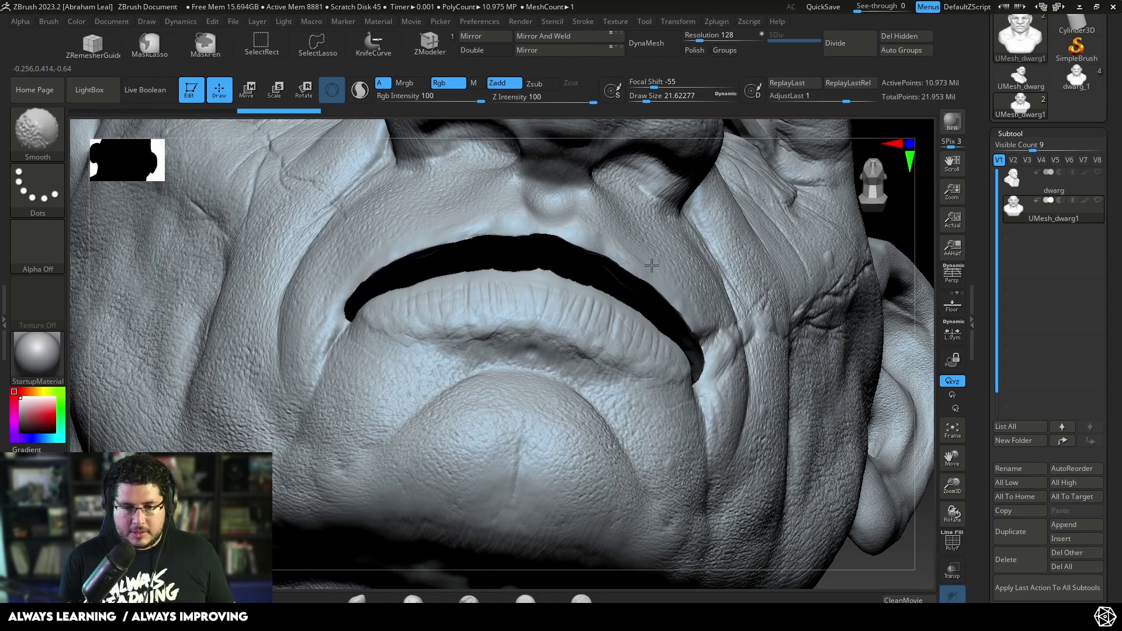
left_click_drag(904, 232, 834, 348)
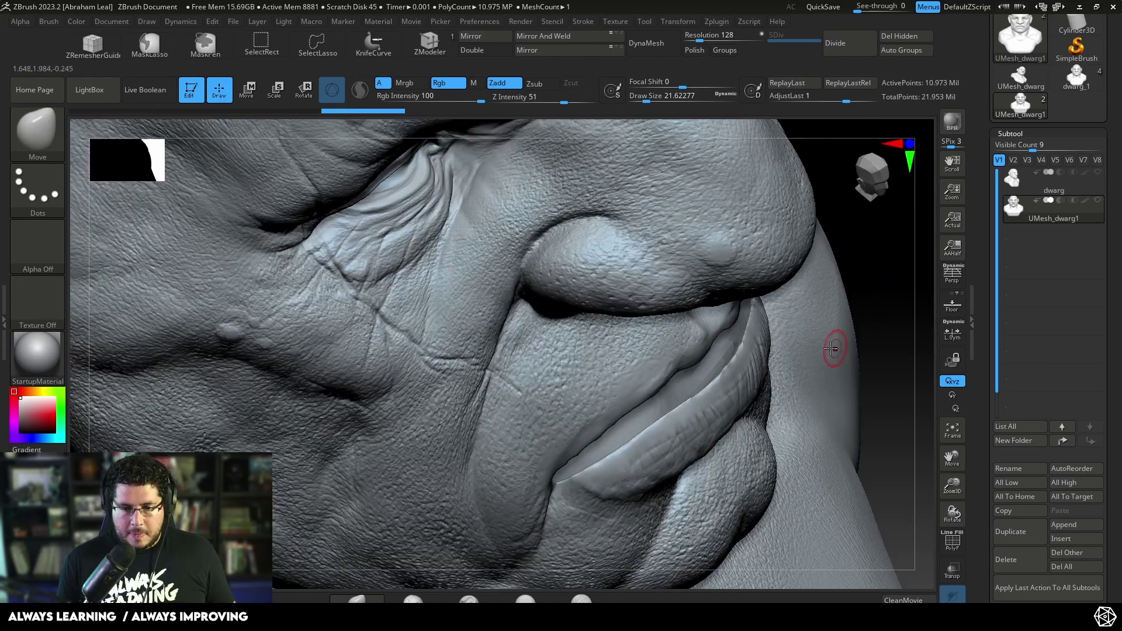
key("b")
key("t")
key("d")
key("space")
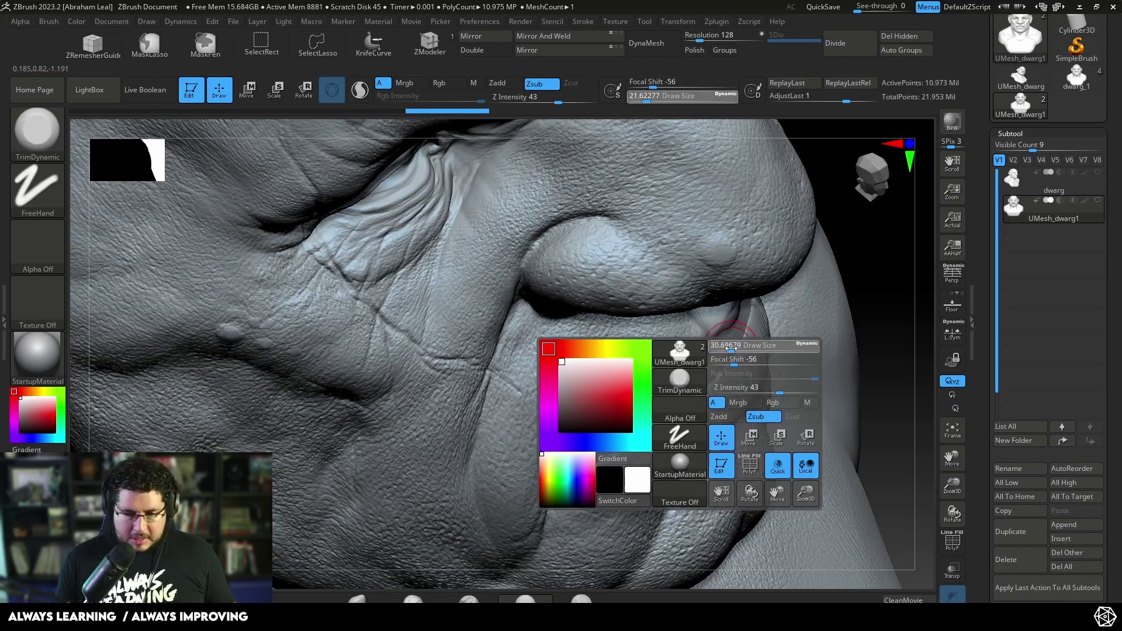
mouse_move(726, 346)
left_mouse_down()
mouse_move(723, 374)
mouse_move(744, 345)
left_mouse_up()
left_click_drag(879, 276, 883, 246)
left_click_drag(737, 364, 742, 349)
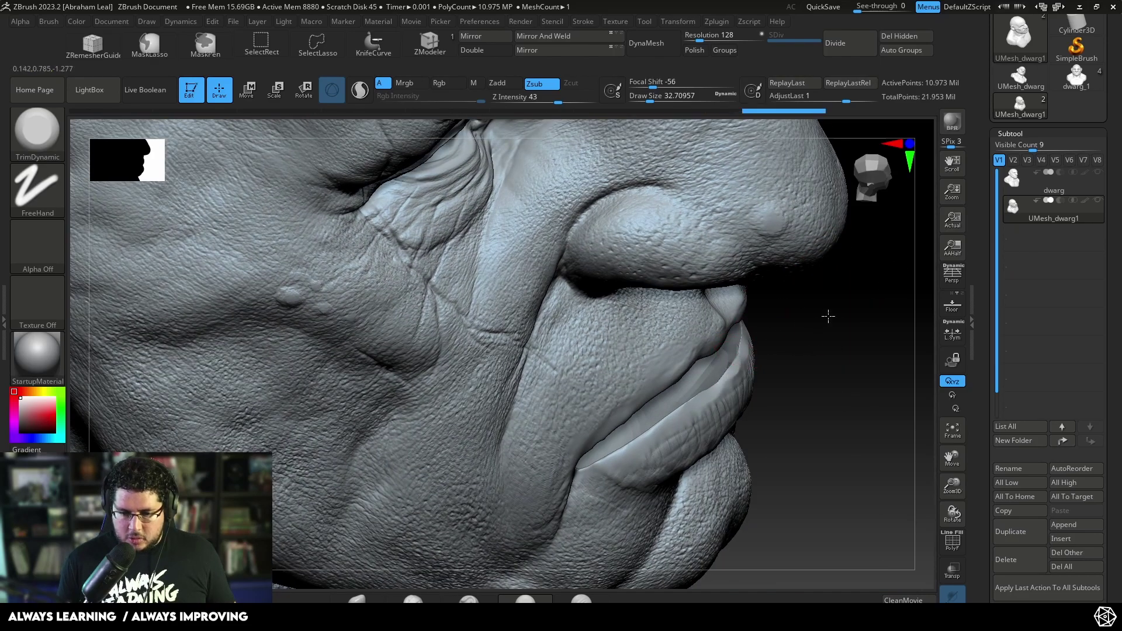
ZRemesh the Boolean bust with Adapt on and a target polygons count of 5
left_click_drag(826, 317, 807, 349)
left_click_drag(807, 395, 793, 355, "alt")
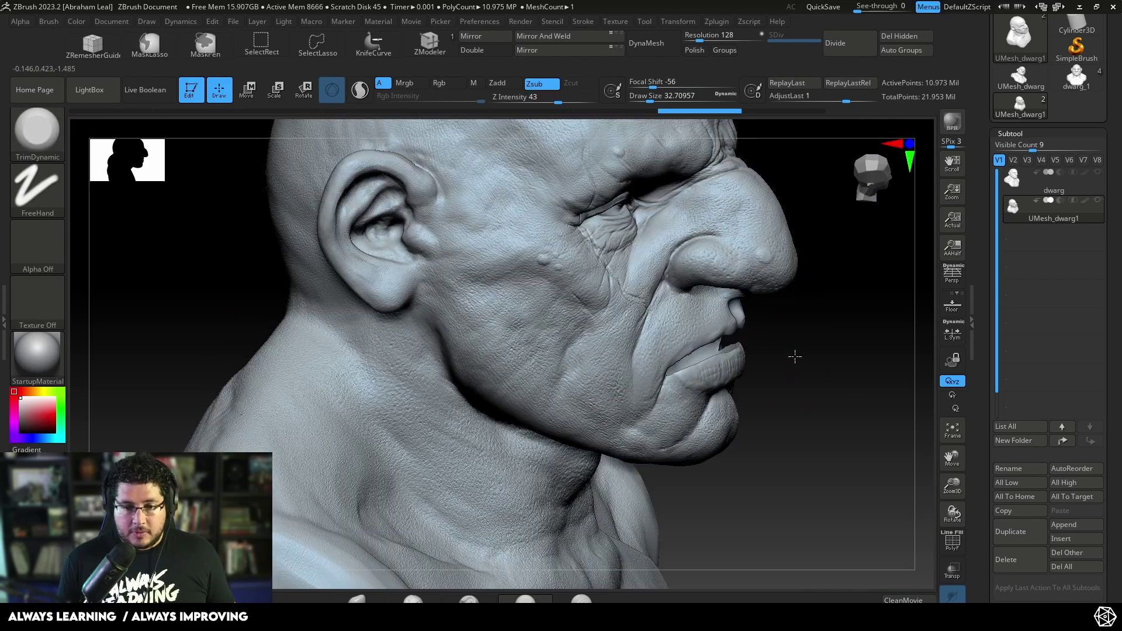
mouse_move(807, 310)
left_mouse_down("alt")
mouse_move(792, 350)
mouse_move(878, 304)
mouse_move(676, 236)
left_mouse_up("alt")
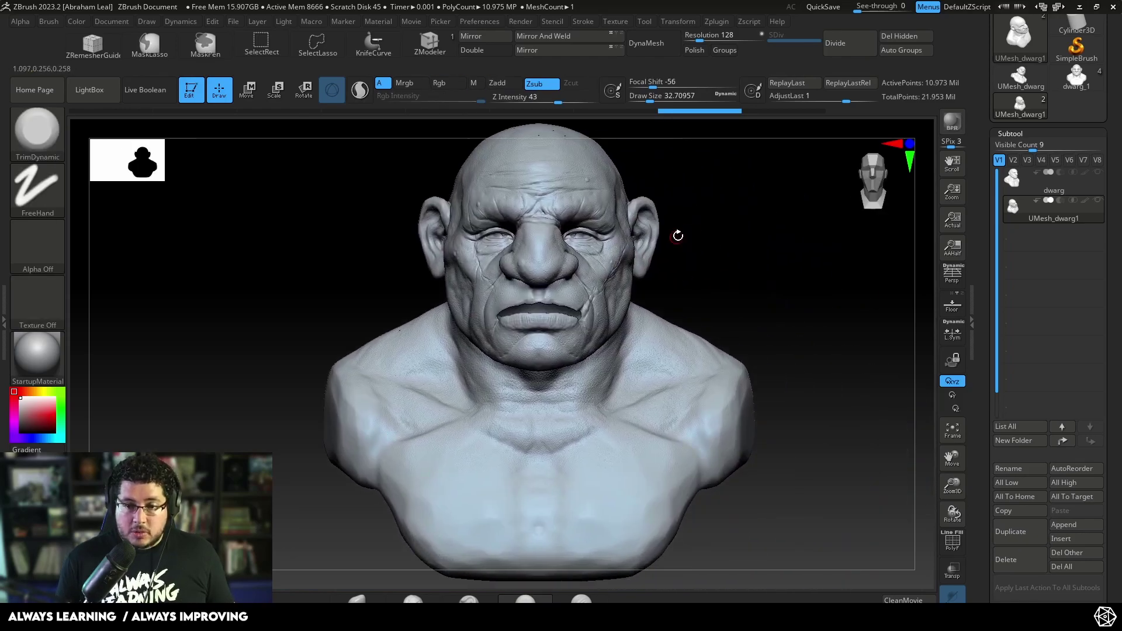
left_click_drag(744, 272, 770, 295, "alt")
left_click(1012, 133)
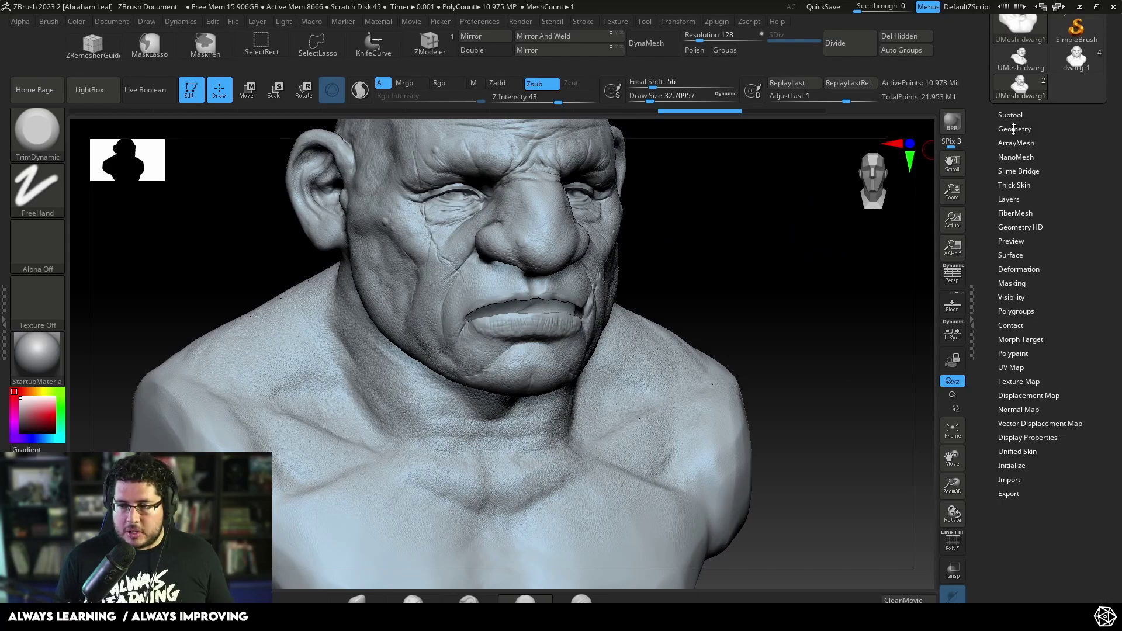
left_click(1014, 129)
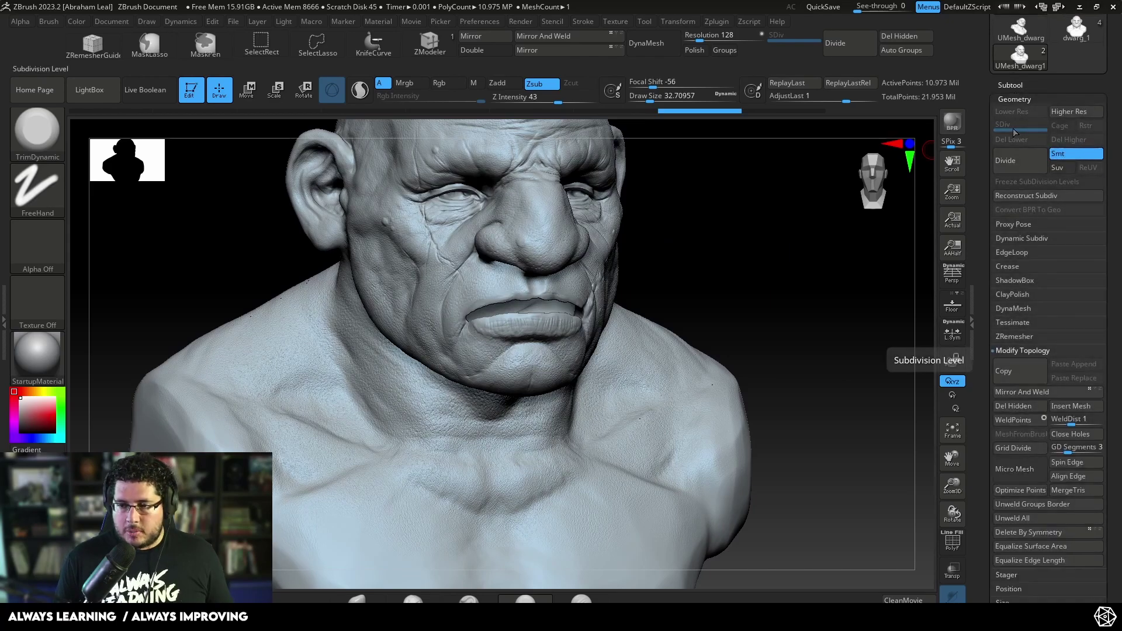
left_click(1024, 337)
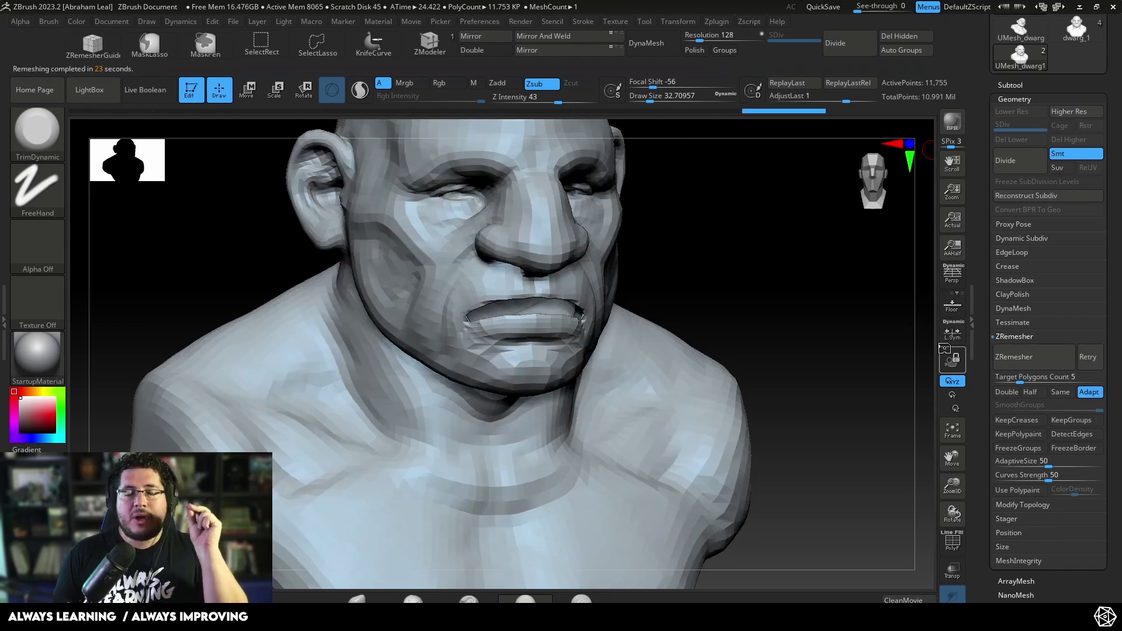
Return to the subtool list, reselect the remeshed UMesh_dwarg1 bust and subdivide it up to level 6
mouse_move(690, 269)
left_mouse_down()
mouse_move(782, 308)
mouse_move(771, 273)
left_mouse_up()
left_click_drag(723, 317, 732, 362, "alt")
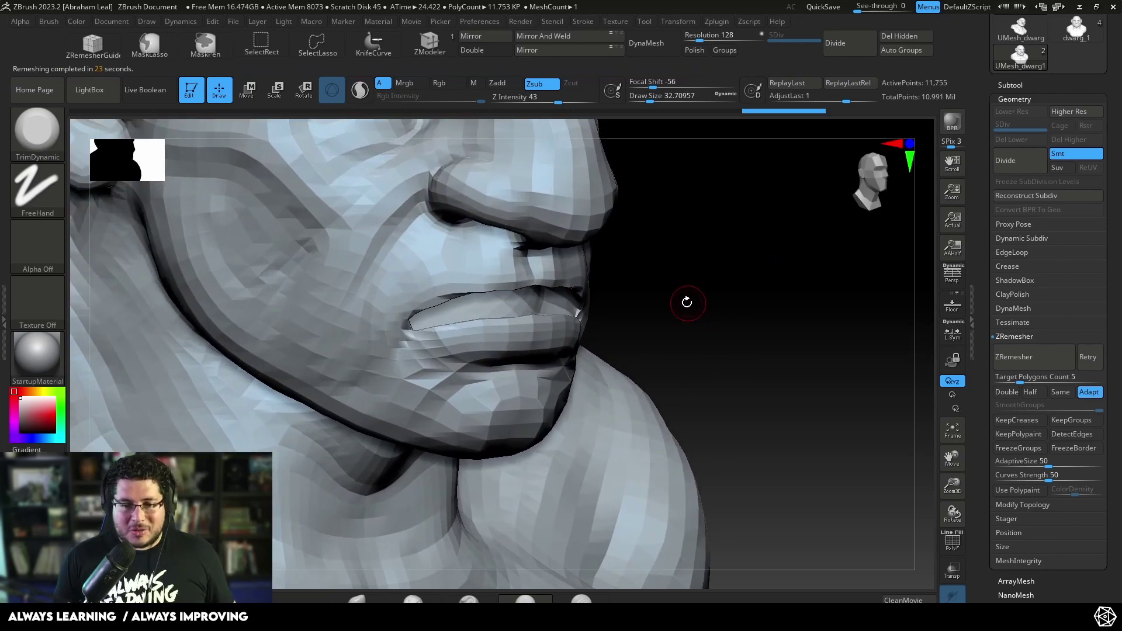
mouse_move(687, 302)
left_mouse_down()
mouse_move(707, 348)
mouse_move(690, 374)
mouse_move(401, 363)
mouse_move(313, 376)
mouse_move(651, 281)
mouse_move(633, 318)
mouse_move(634, 296)
mouse_move(702, 263)
left_mouse_up()
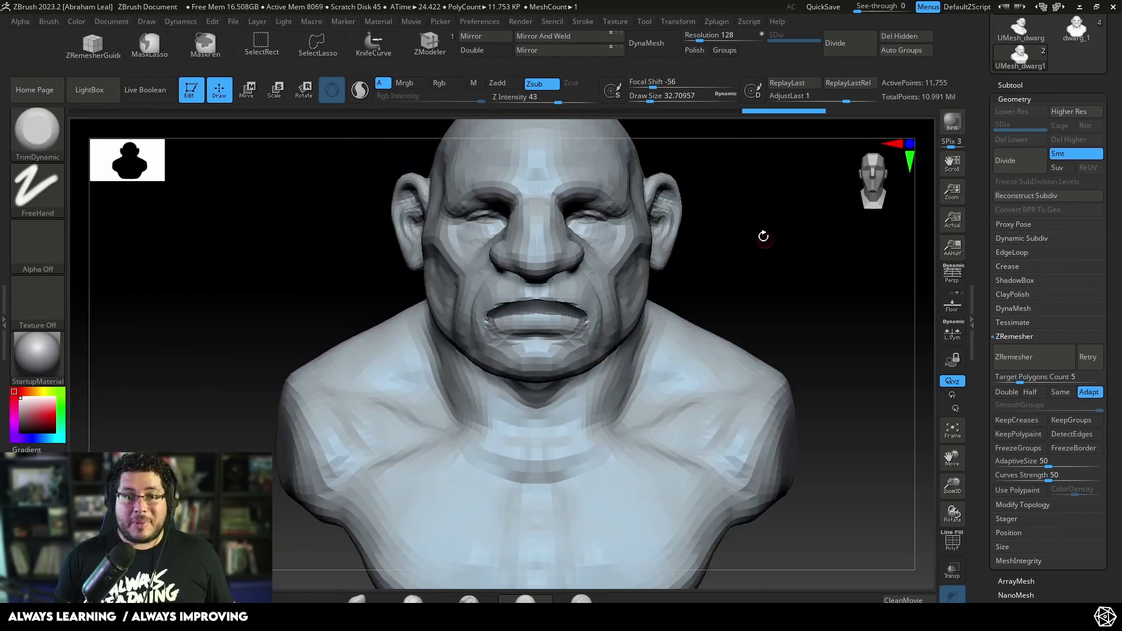
left_click_drag(764, 236, 828, 218, "alt")
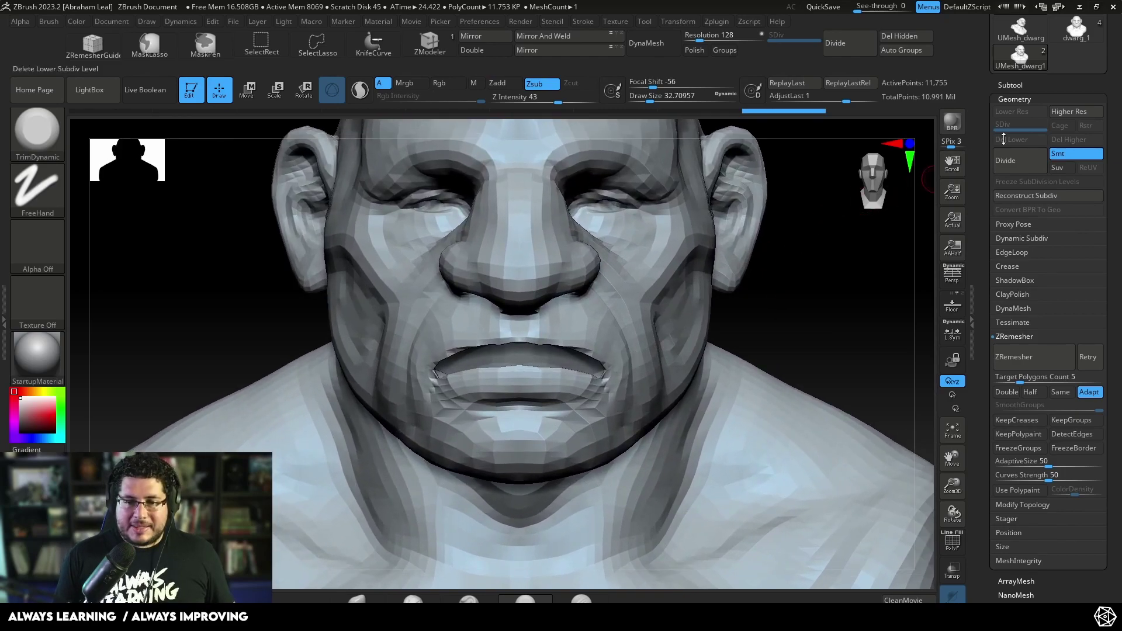
left_click(1049, 99)
left_click(1008, 84)
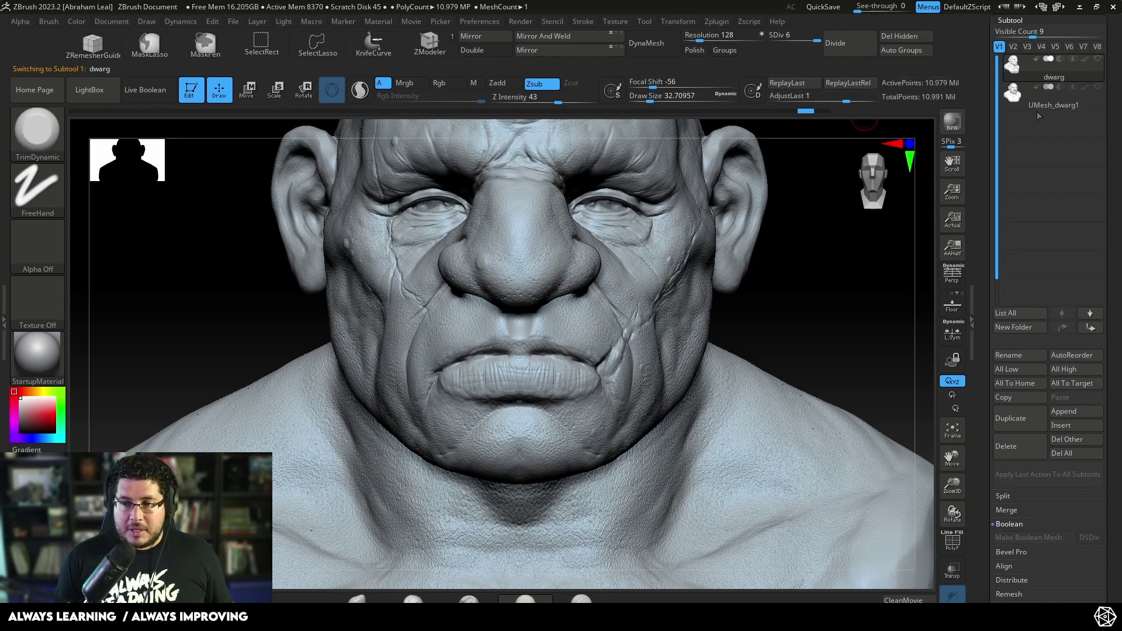
left_click(1020, 103)
left_click_drag(912, 246, 803, 261)
key("ctrl+d")
key("ctrl+d")
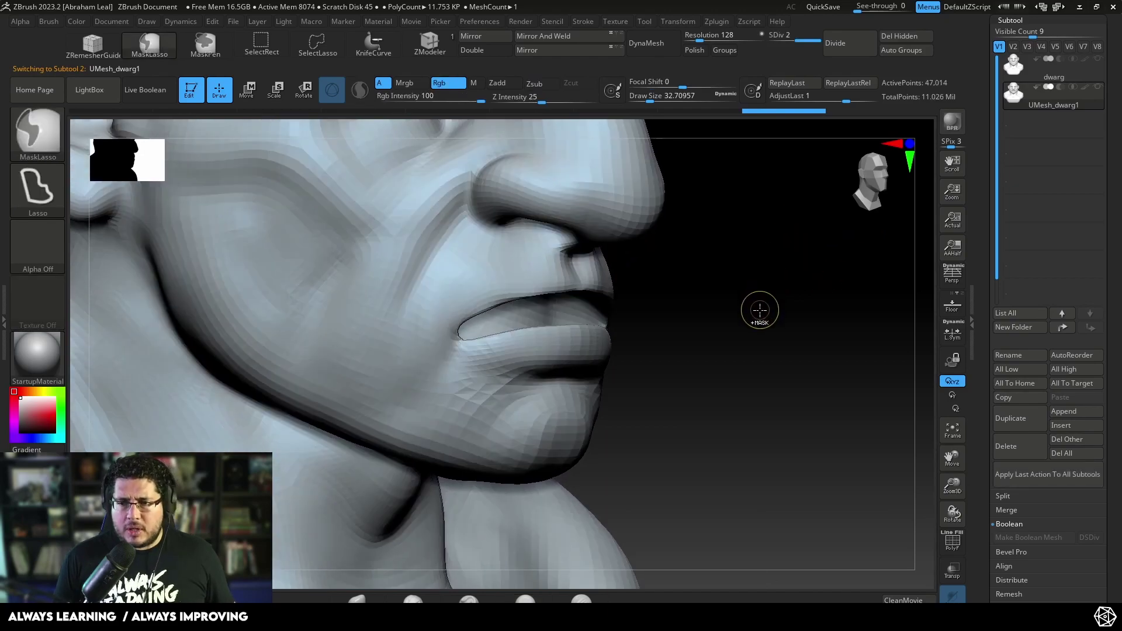
key("ctrl+d")
key("ctrl+d")
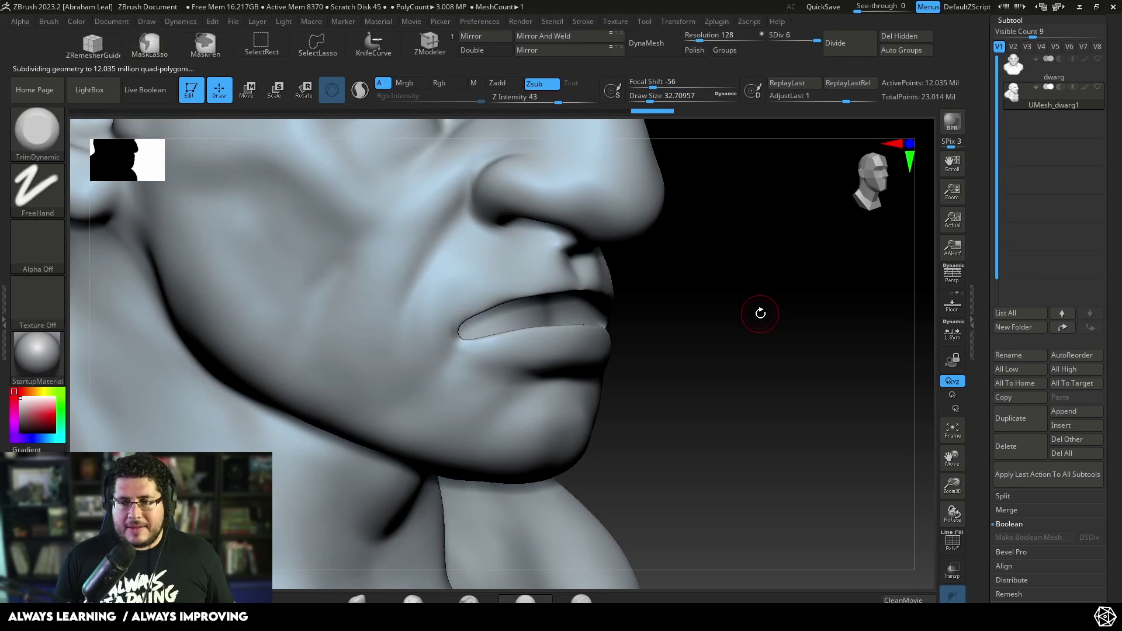
Show the original dwarg bust and project all of its detail onto the subdivided remeshed bust
mouse_move(756, 314)
left_mouse_down()
mouse_move(742, 253)
mouse_move(726, 291)
mouse_move(797, 291)
mouse_move(864, 260)
mouse_move(809, 258)
mouse_move(790, 289)
mouse_move(795, 276)
left_mouse_up()
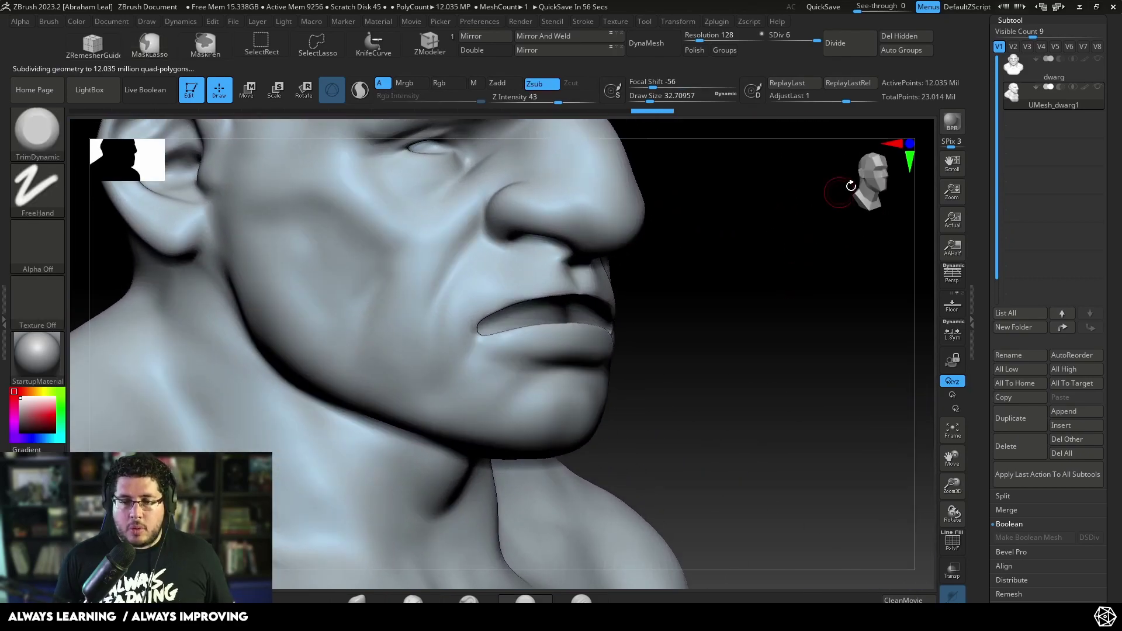
left_click(1097, 60)
mouse_move(732, 301)
left_mouse_down()
mouse_move(704, 269)
mouse_move(567, 278)
left_mouse_up()
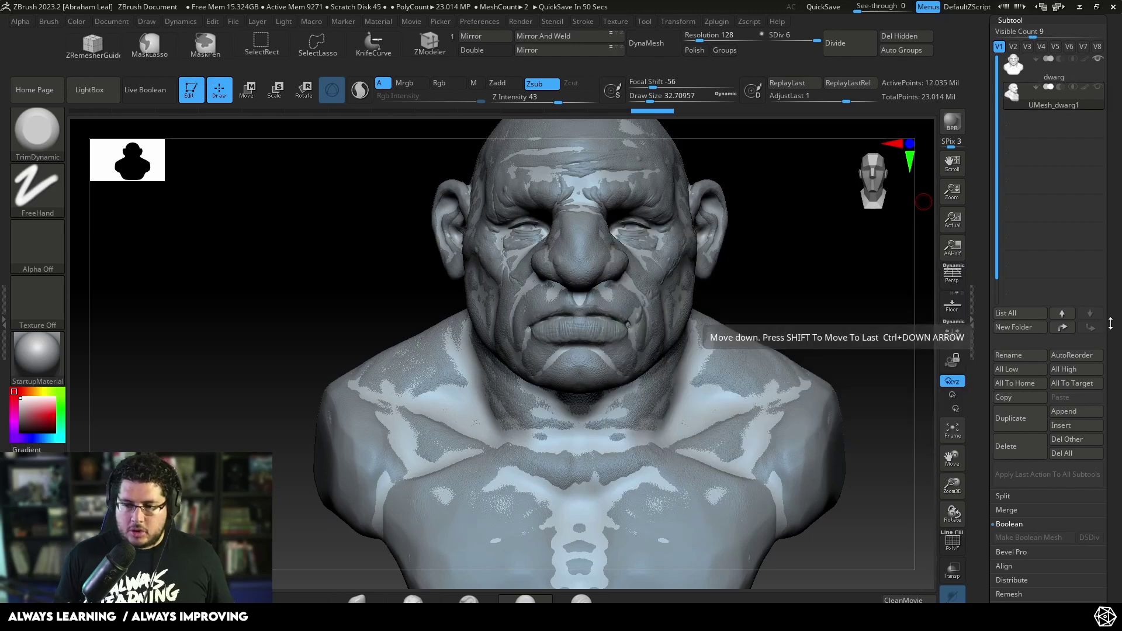
scroll(1011, 362, "down", 5)
left_click(1012, 364)
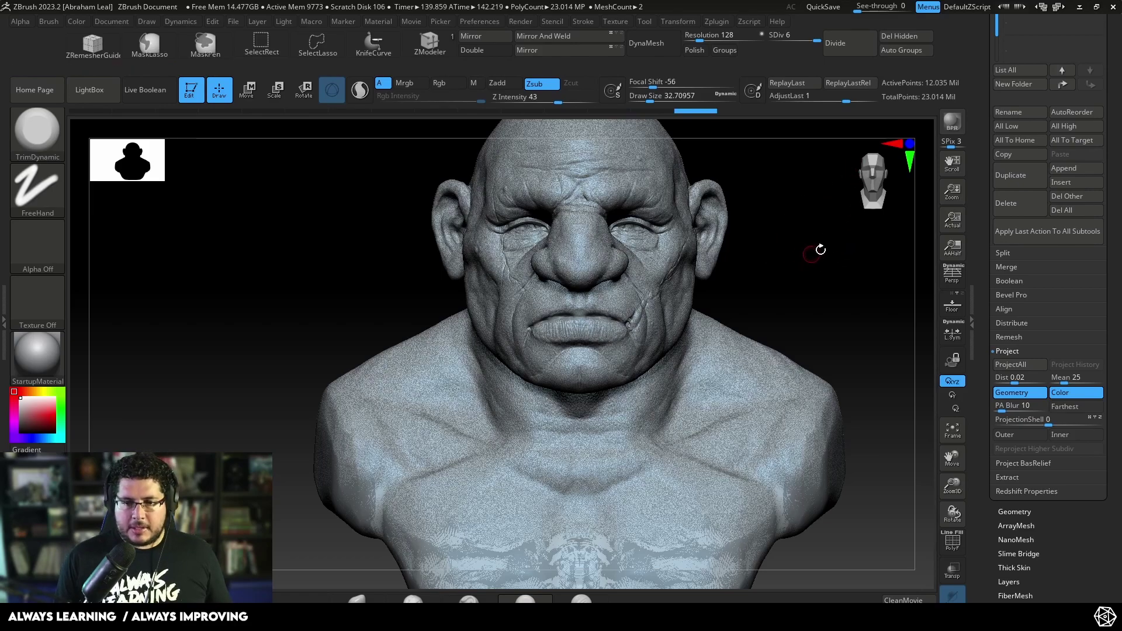
Hide the original dwarg subtool so that only the projected bust is displayed
left_click_drag(782, 259, 830, 266)
left_click_drag(1112, 69, 1089, 161)
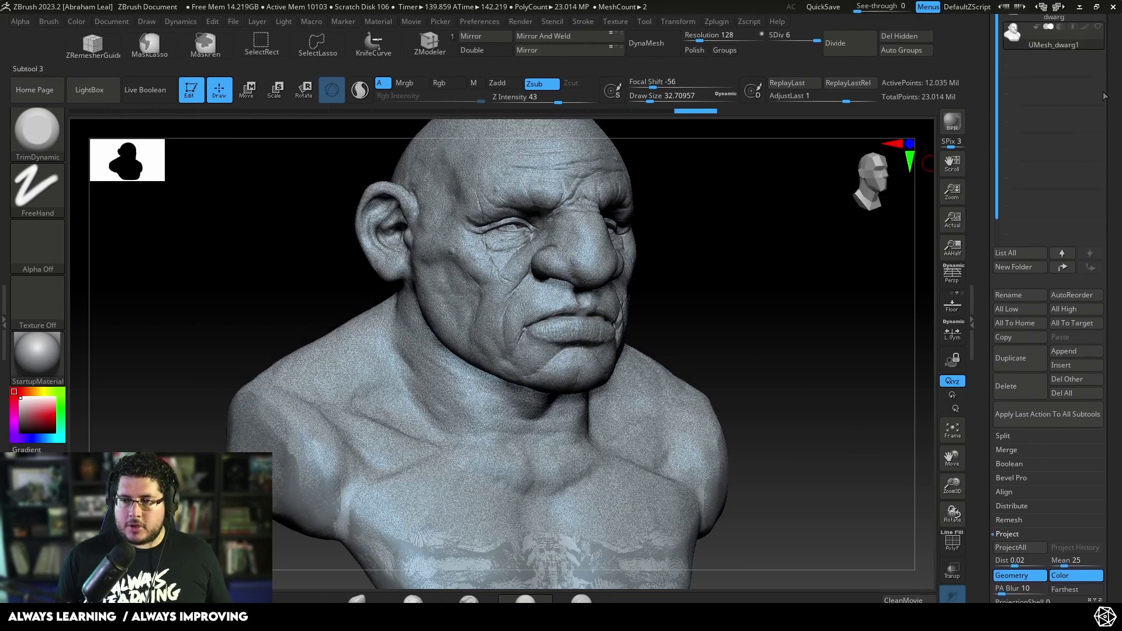
left_click_drag(1113, 71, 1114, 157)
left_click(1098, 83)
Smooth the projection artifacts at both corners of the mouth
left_click_drag(827, 251, 735, 271, "alt")
right_click_drag(589, 322, 440, 378, "ctrl")
left_click_drag(426, 359, 672, 362)
left_click_drag(716, 290, 728, 285, "shift")
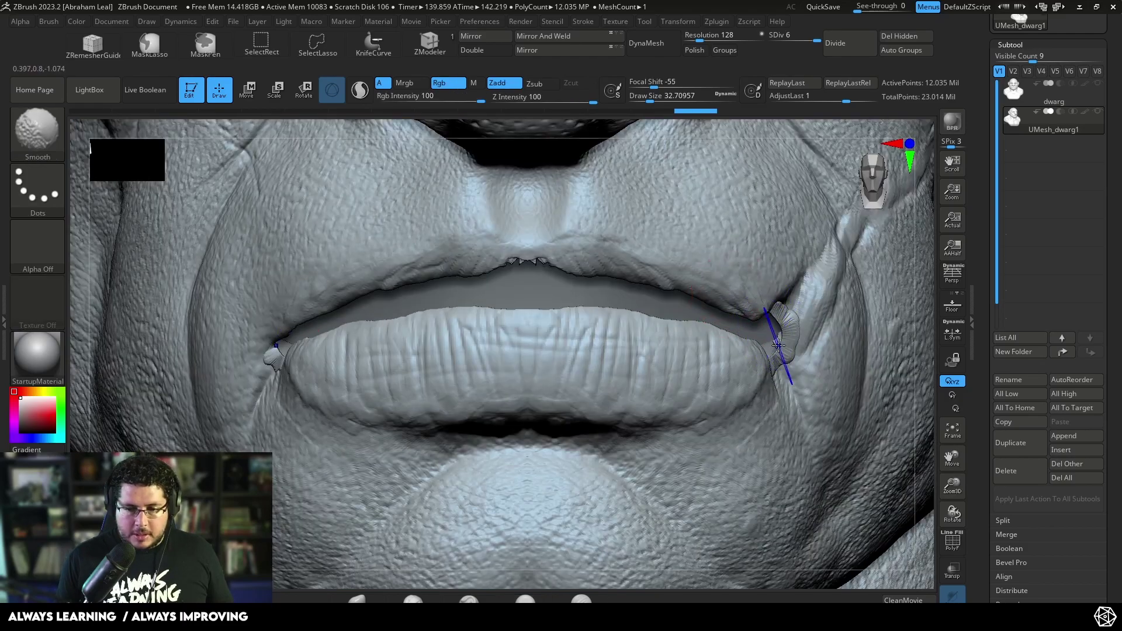
left_click_drag(781, 336, 789, 346, "shift")
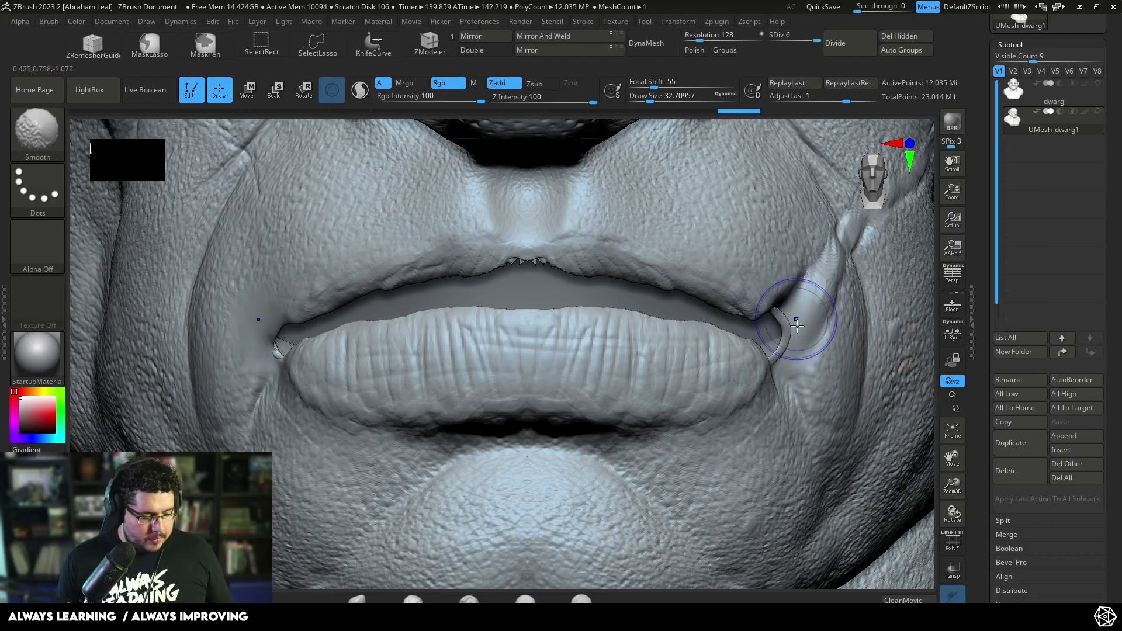
Lower the projected bust to subdivision level 2 and smooth the jagged edges of the upper and lower lips
key("shift+d")
key("shift+d")
key("shift+d")
key("shift+d")
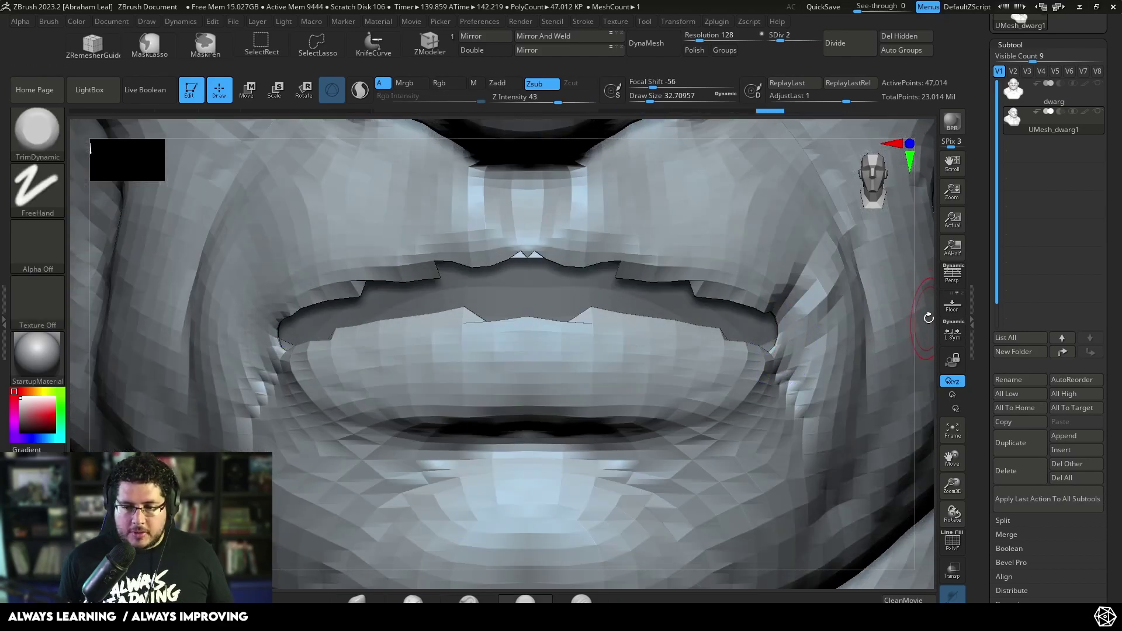
mouse_move(929, 318)
left_mouse_down()
mouse_move(917, 276)
mouse_move(822, 350)
mouse_move(661, 234)
left_mouse_up()
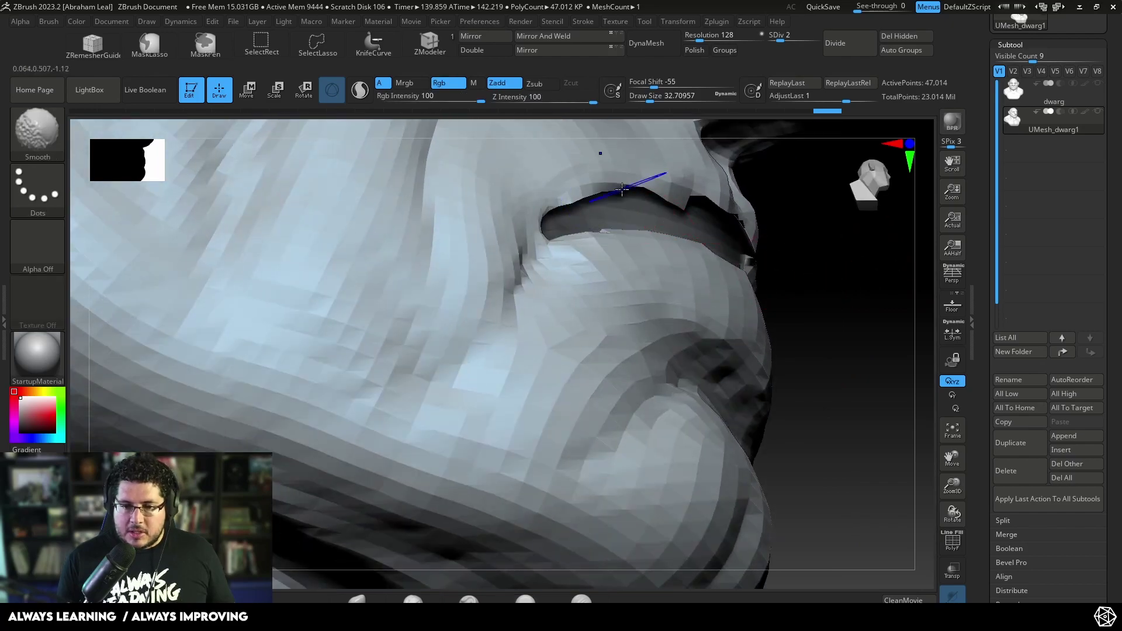
mouse_move(623, 188)
left_mouse_down("shift")
mouse_move(707, 199)
mouse_move(725, 220)
mouse_move(730, 211)
left_mouse_up("shift")
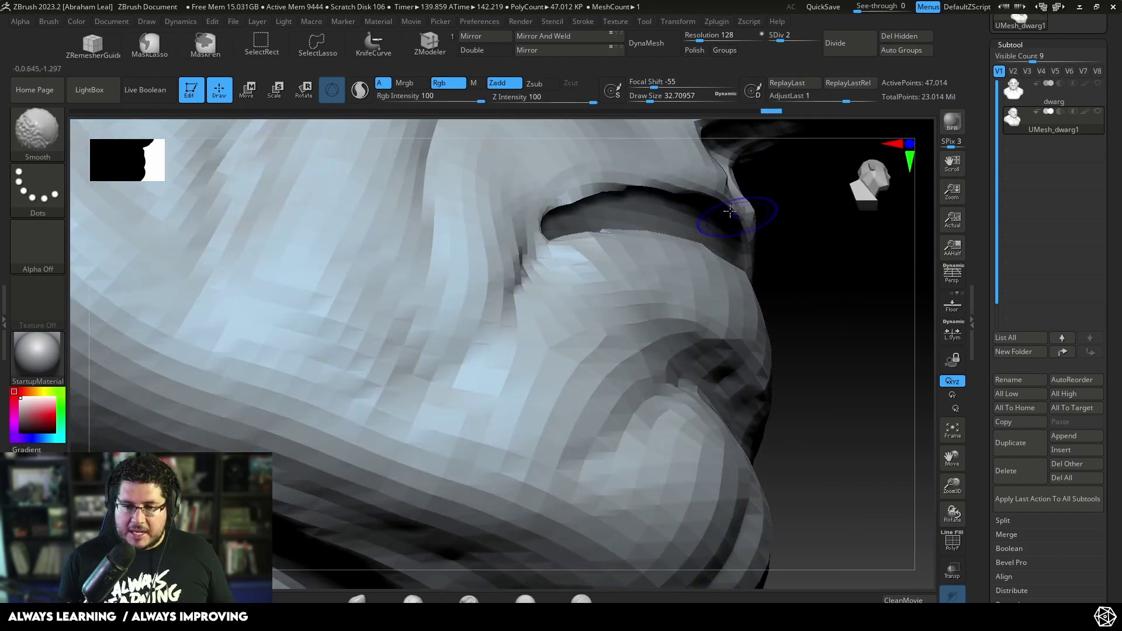
left_click_drag(830, 246, 536, 193)
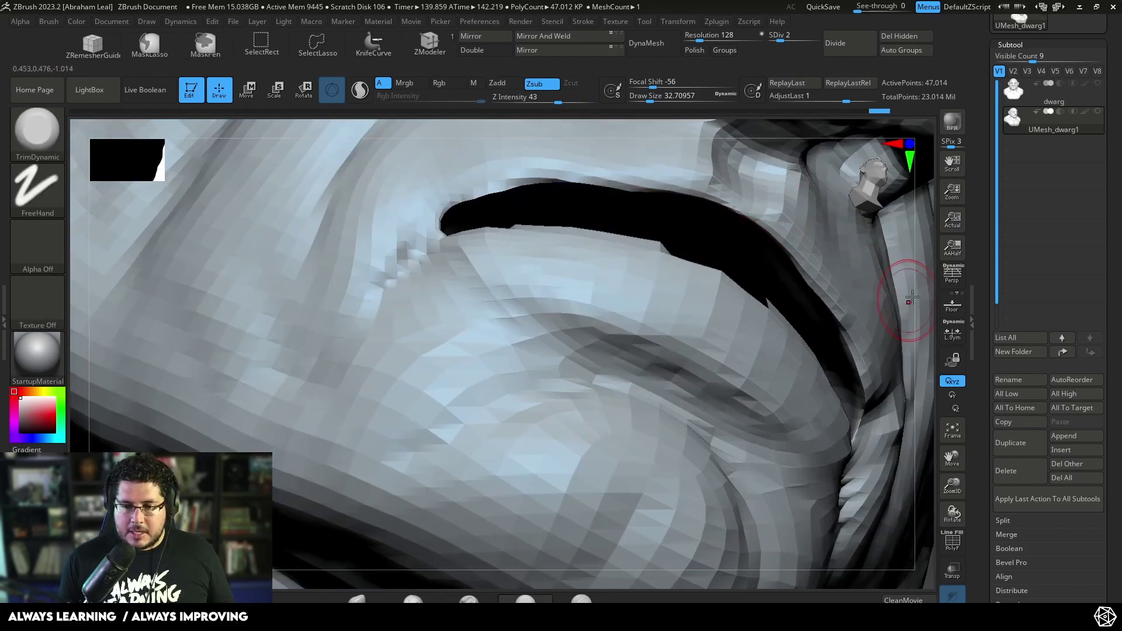
mouse_move(920, 381)
left_mouse_down()
mouse_move(932, 406)
mouse_move(927, 463)
mouse_move(804, 198)
left_mouse_up()
mouse_move(610, 354)
left_mouse_down("shift")
mouse_move(584, 380)
mouse_move(450, 388)
mouse_move(692, 381)
mouse_move(594, 388)
left_mouse_up("shift")
mouse_move(929, 356)
left_mouse_down("alt")
mouse_move(864, 246)
mouse_move(825, 305)
mouse_move(672, 350)
left_mouse_up("alt")
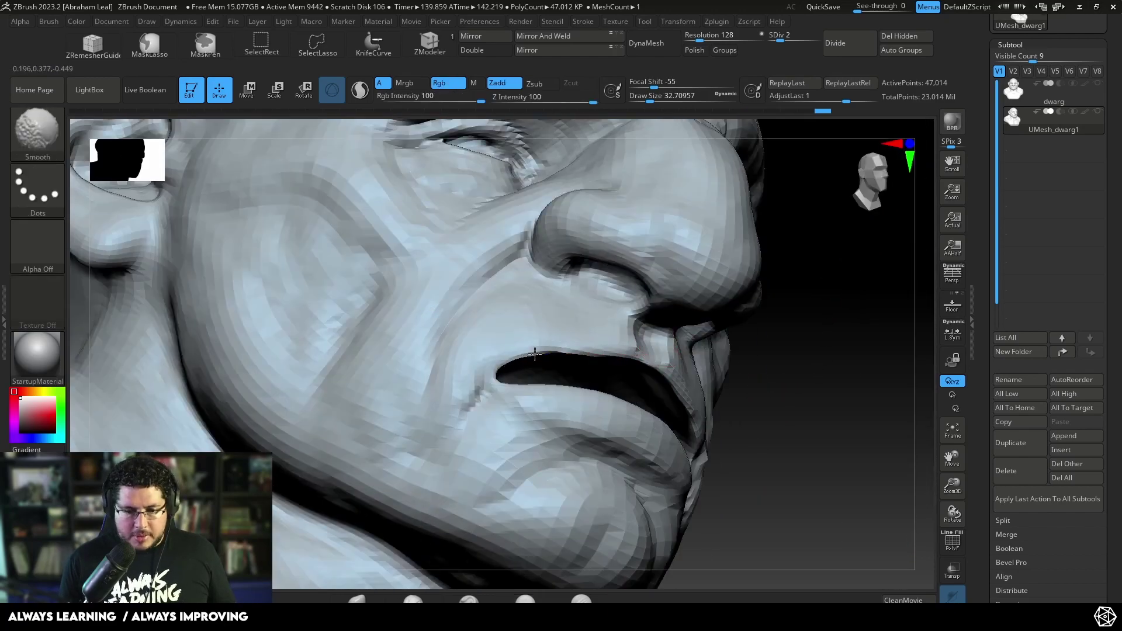
Continue smoothing the upper lip's edge near the mouth corner at subdivision level 2
left_click_drag(535, 354, 570, 353, "shift")
left_click_drag(837, 351, 781, 291)
left_click_drag(614, 199, 651, 208, "shift")
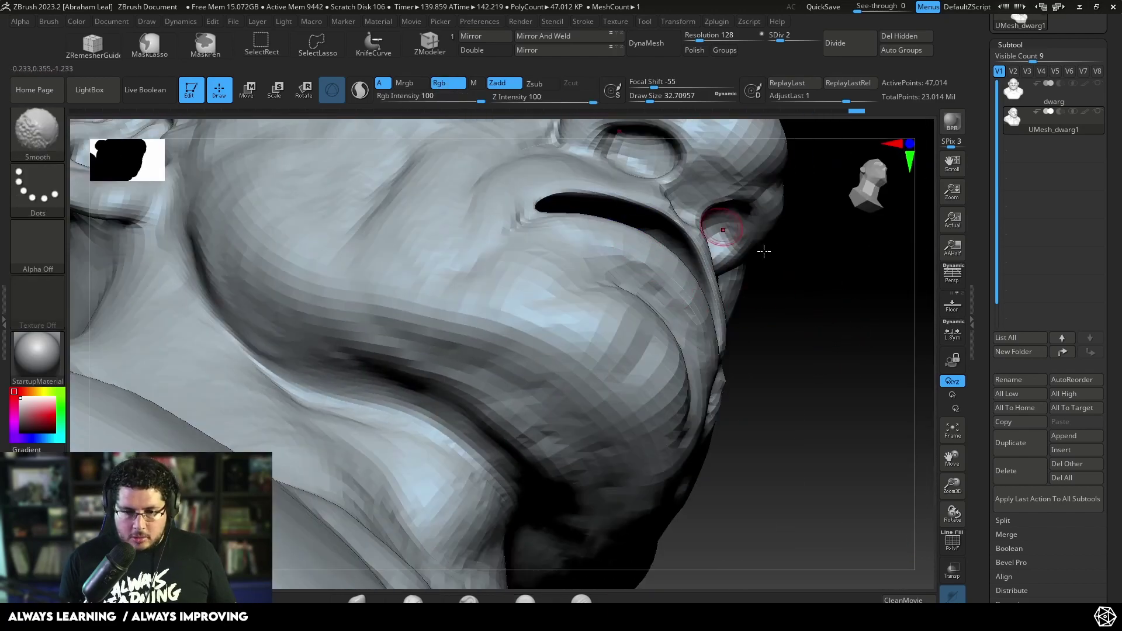
left_click_drag(764, 251, 822, 316)
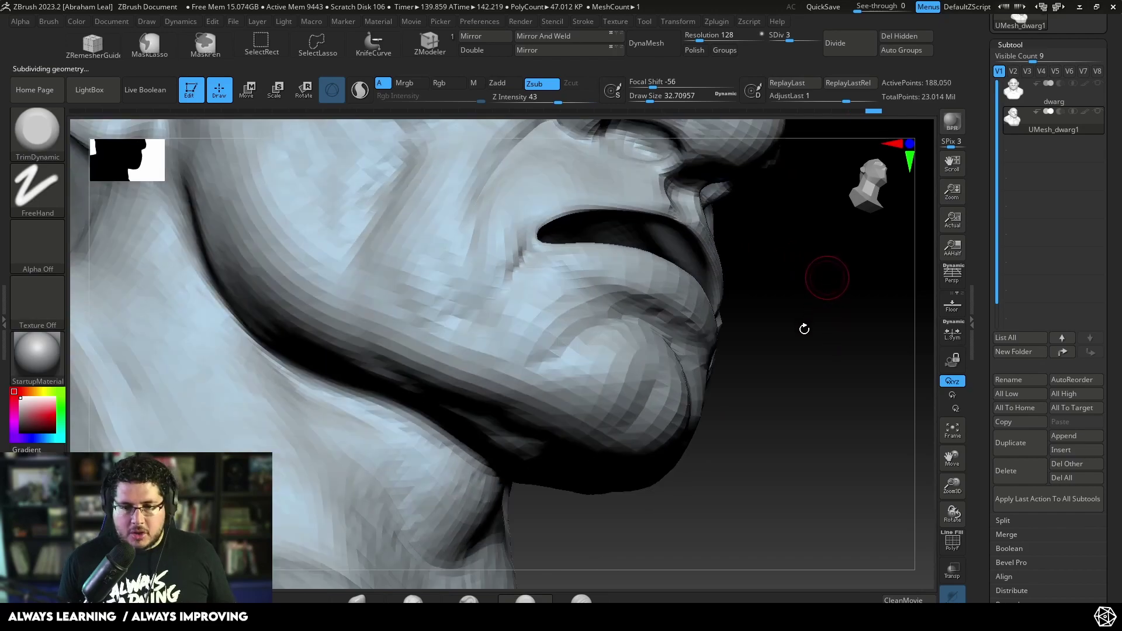
Inspect the lip edges at subdivision level 6, then return the bust to level 2
key("d")
key("d")
key("d")
left_click_drag(808, 284, 747, 237)
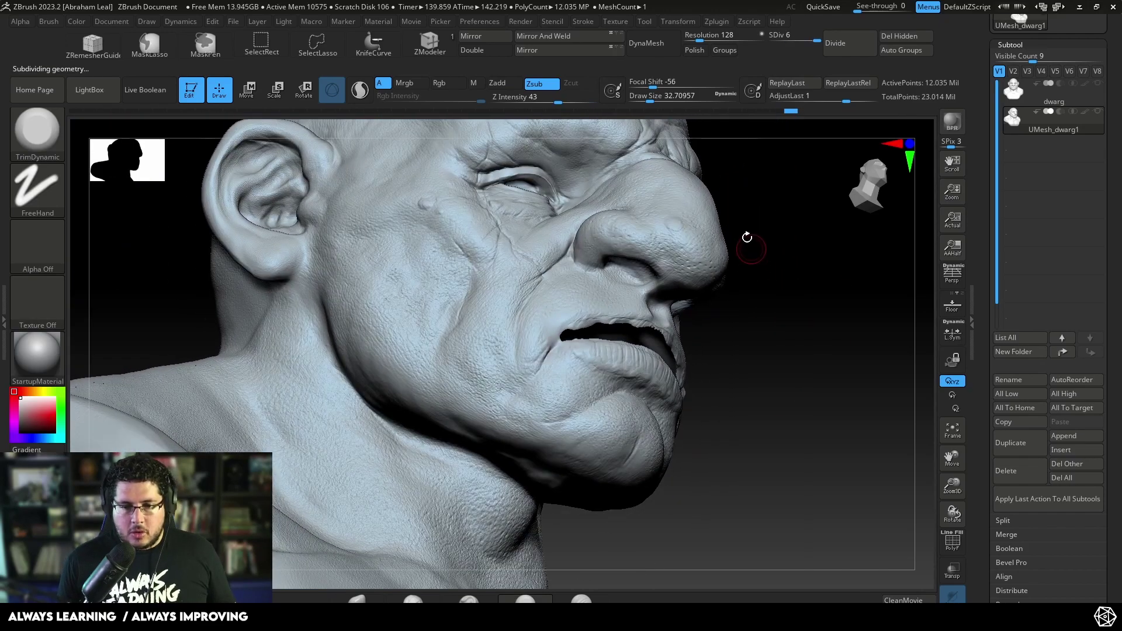
left_click_drag(819, 270, 797, 321)
key("shift+d")
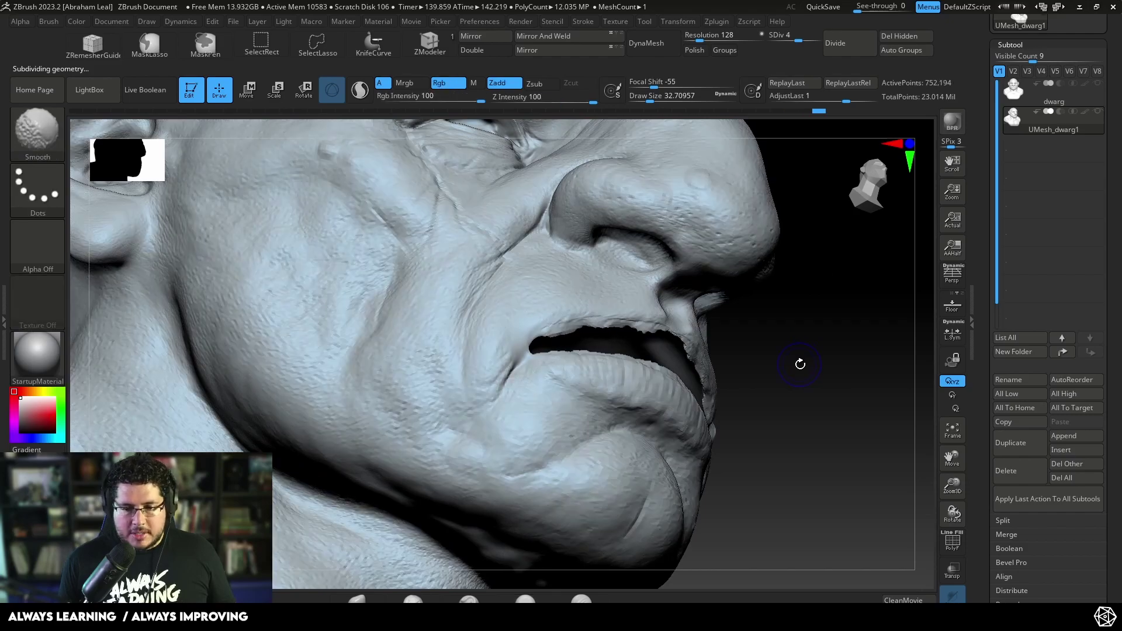
key("ctrl+d")
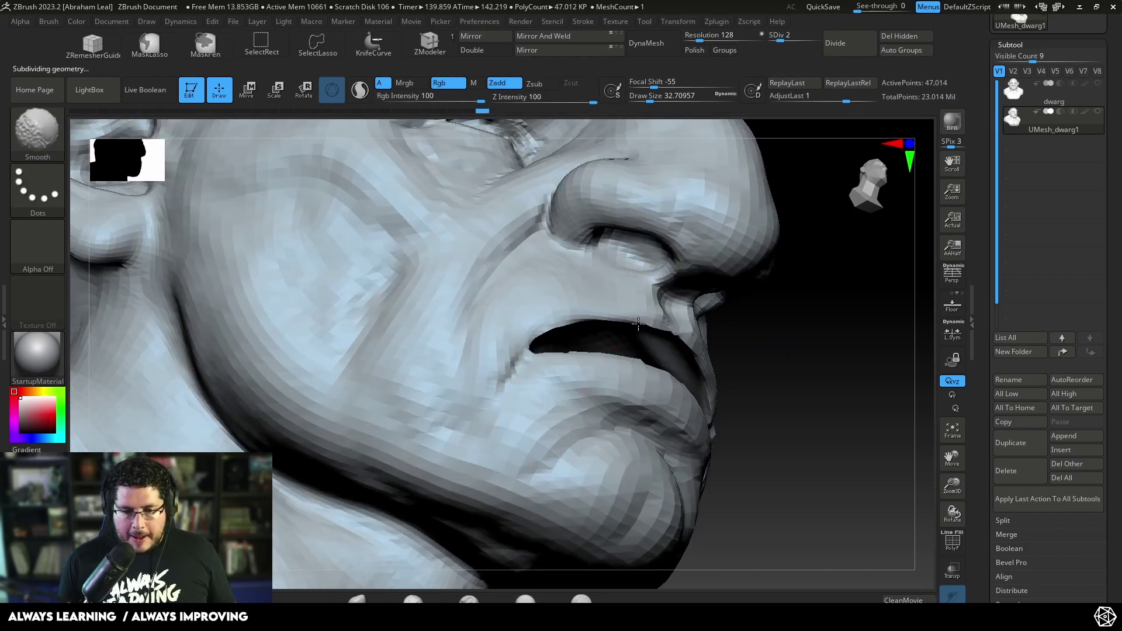
Smooth the lower lip's inner edge across to the mouth corner at subdivision level 2
key("alt")
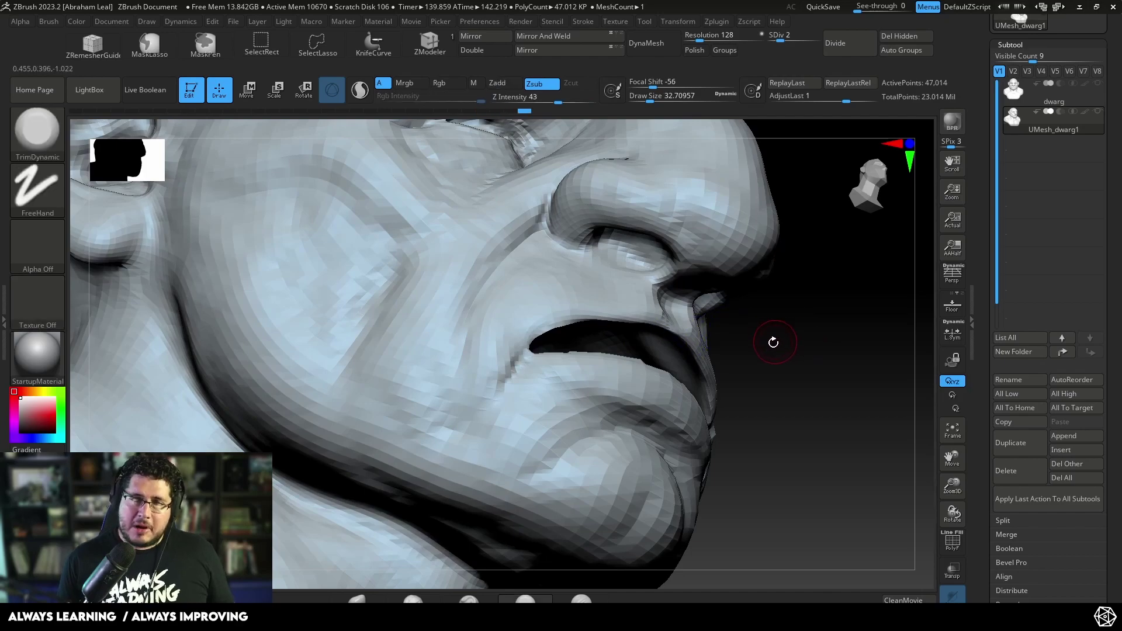
mouse_move(774, 341)
left_mouse_down()
mouse_move(801, 370)
mouse_move(681, 327)
left_mouse_up()
key("shift")
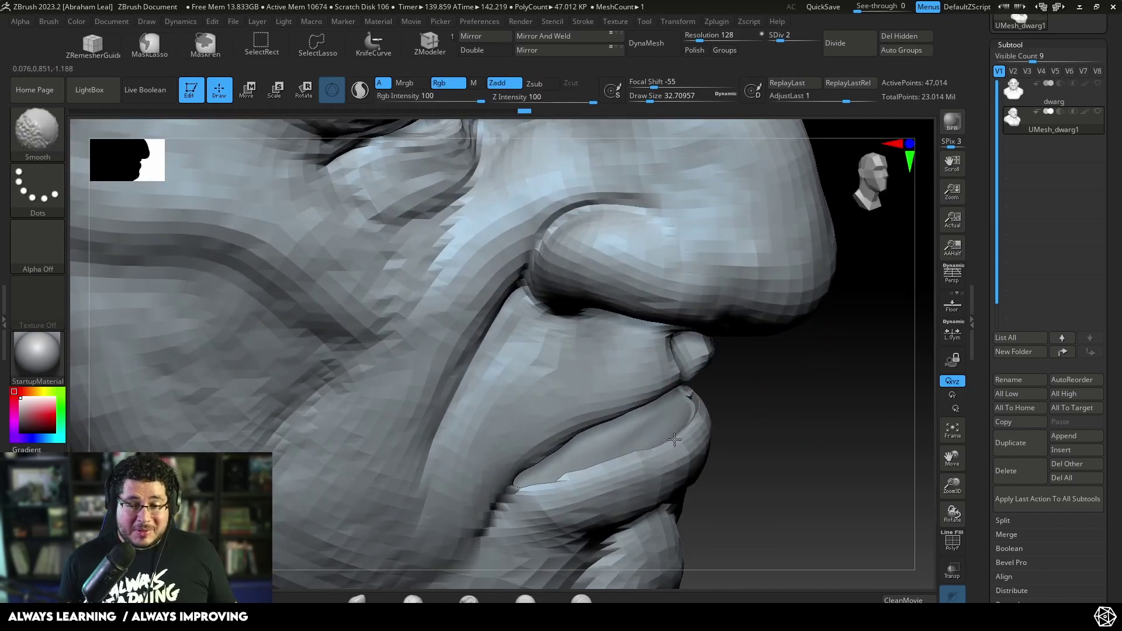
mouse_move(691, 399)
left_mouse_down("shift")
mouse_move(701, 395)
mouse_move(591, 438)
left_mouse_up("shift")
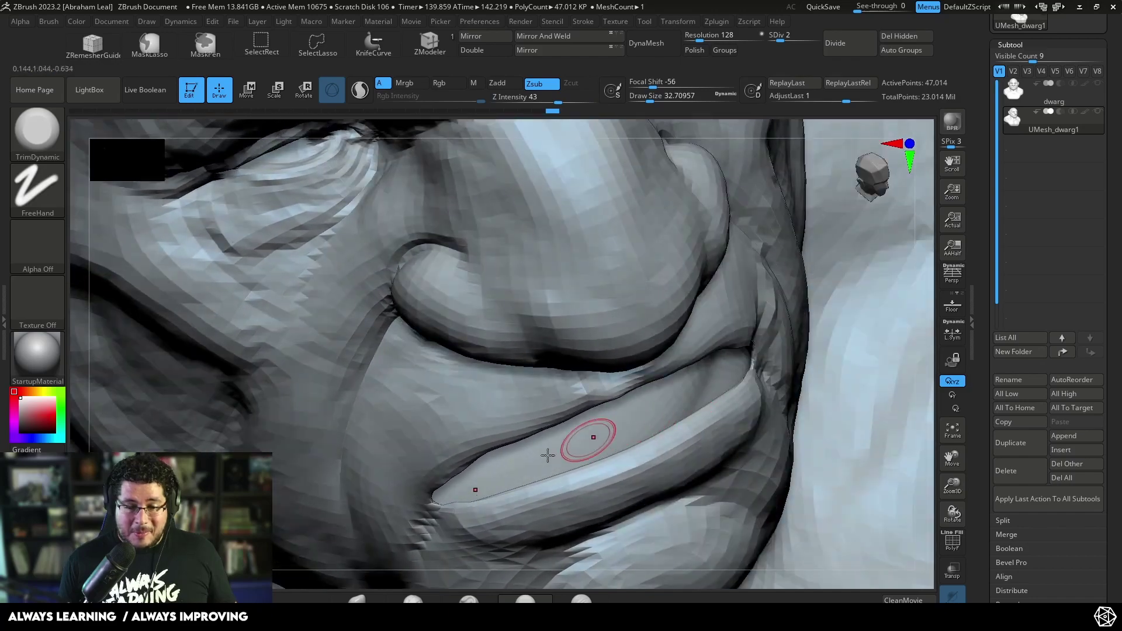
left_click_drag(476, 503, 441, 517, "shift")
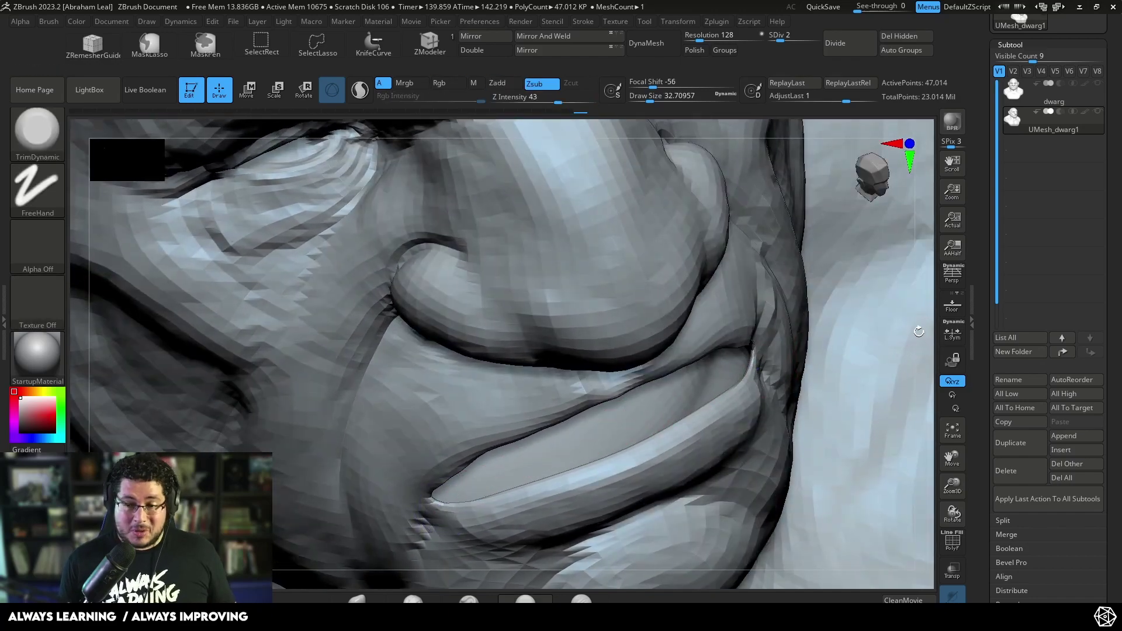
mouse_move(916, 334)
left_mouse_down("alt")
mouse_move(905, 304)
mouse_move(849, 431)
mouse_move(797, 366)
mouse_move(729, 354)
left_mouse_up("alt")
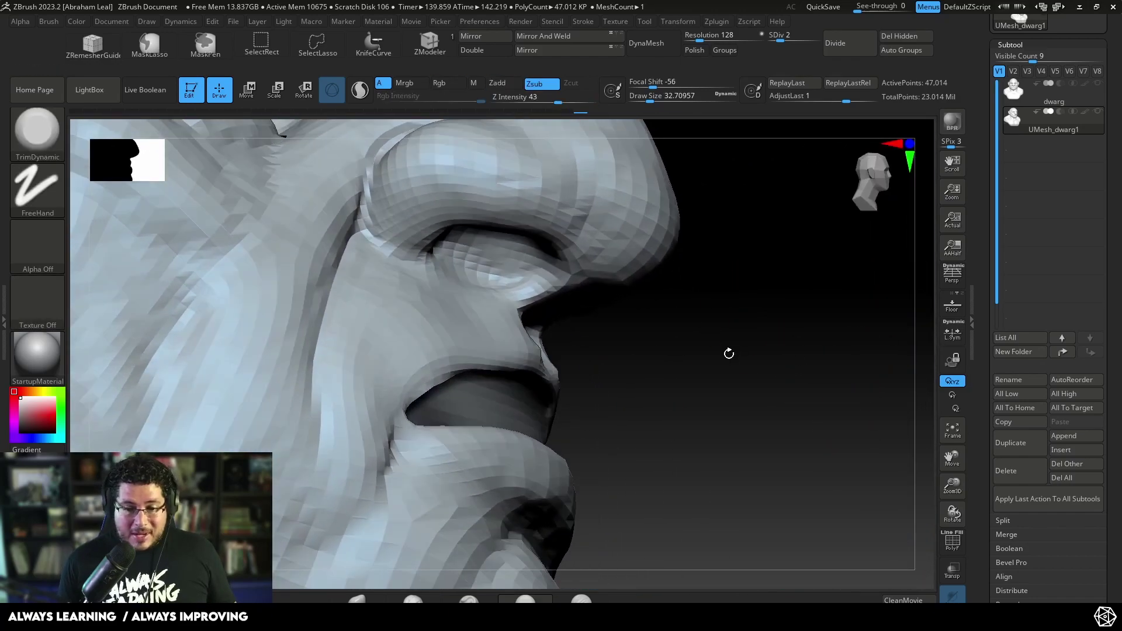
Raise the bust to subdivision level 3 and then 4, smoothing the jagged upper lip edge at each level
key("ctrl+d")
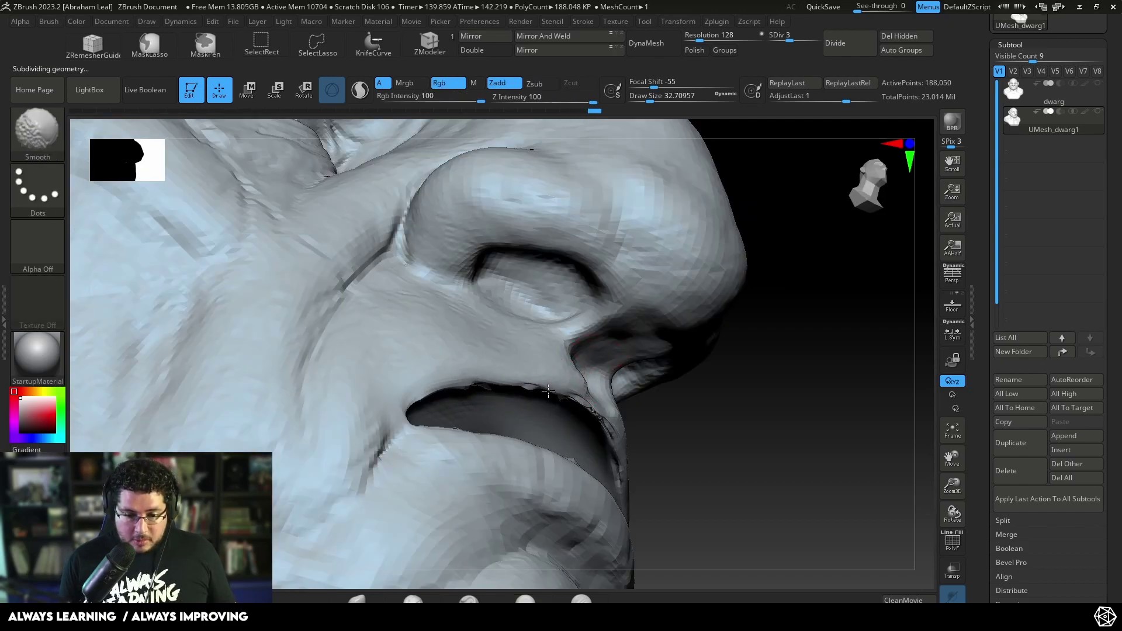
left_click_drag(691, 407, 541, 394)
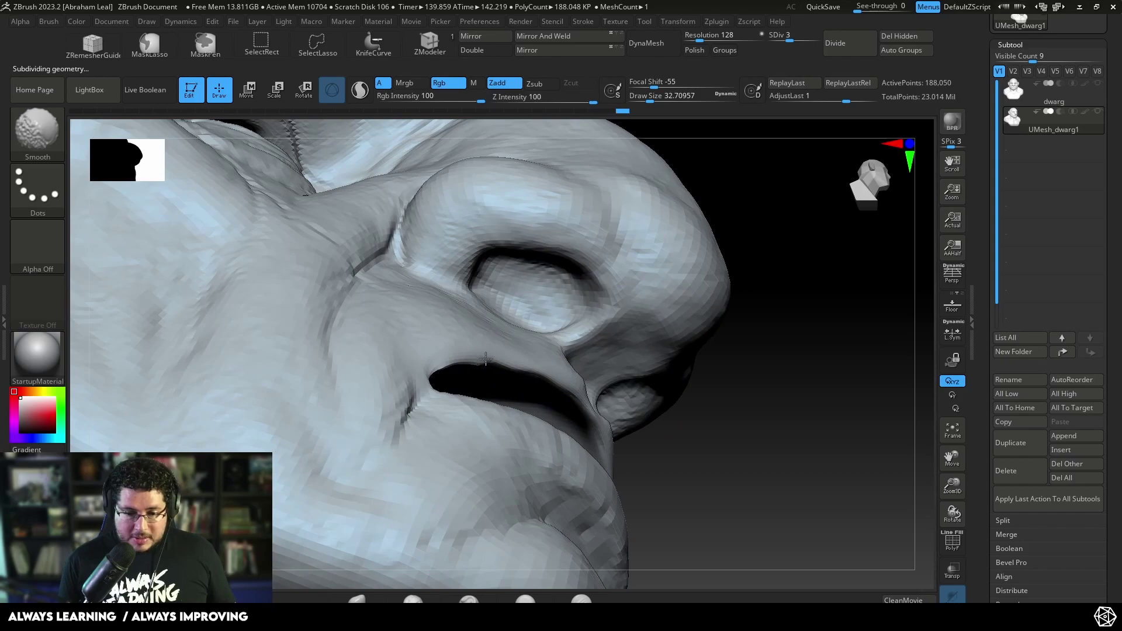
key("ctrl+d")
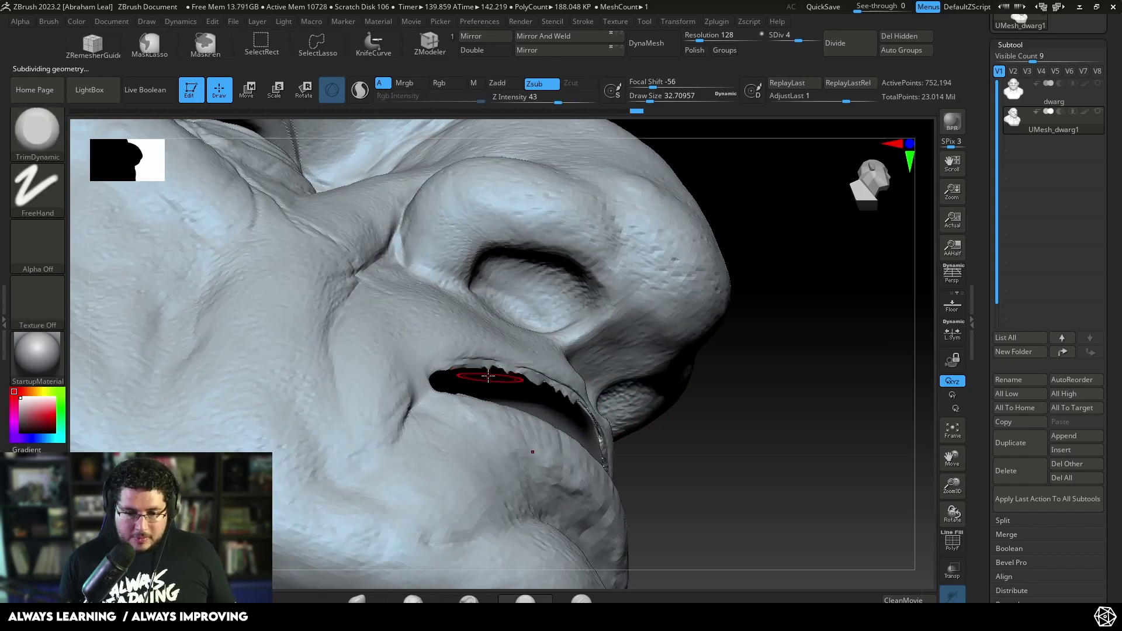
key("shift")
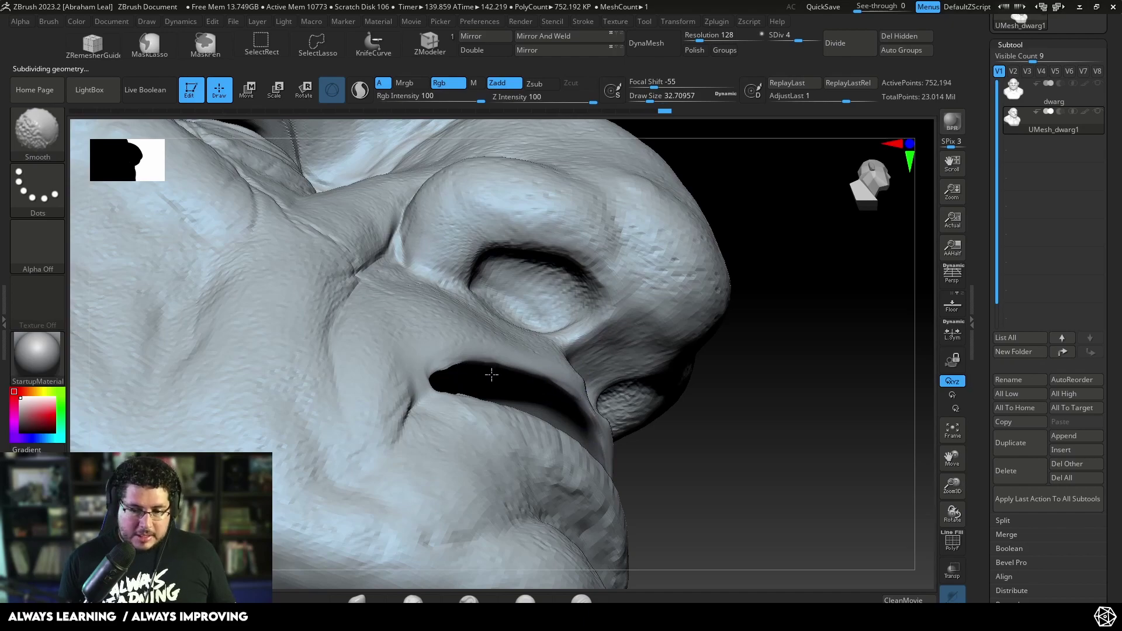
Smooth the lower lip's inner edge at subdivision level 4
left_click_drag(716, 398, 761, 491)
key("shift")
mouse_move(605, 446)
left_mouse_down()
mouse_move(677, 358)
mouse_move(590, 430)
left_mouse_up()
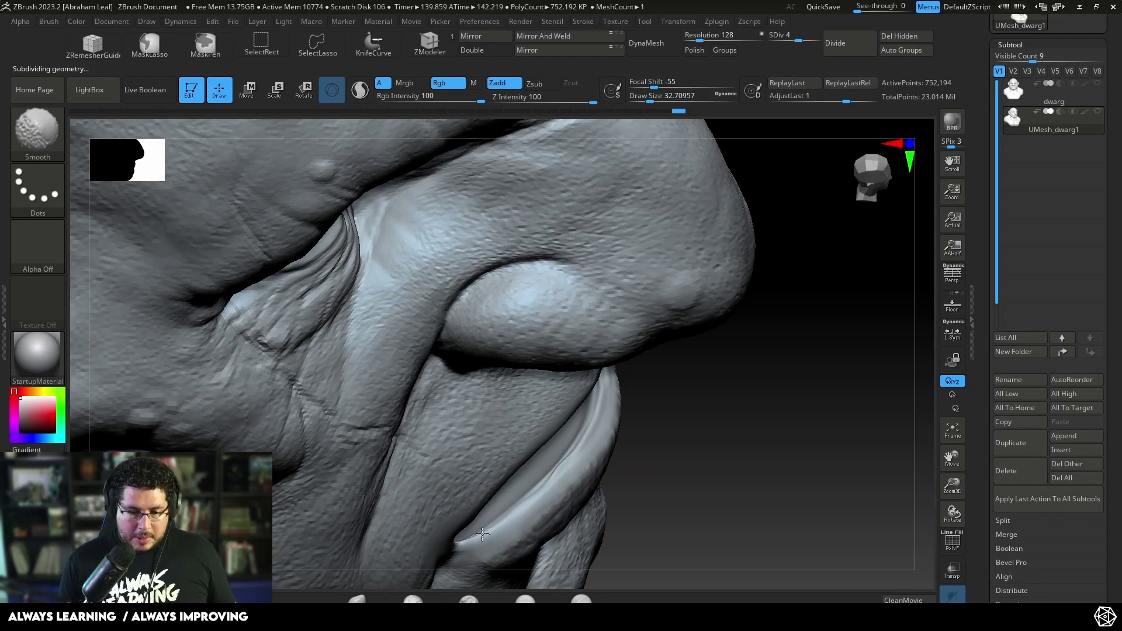
left_click_drag(672, 445, 649, 353)
key("shift")
Raise the bust to subdivision level 5 and smooth the spikes on the upper and lower lip edges
mouse_move(719, 356)
left_mouse_down()
mouse_move(652, 363)
mouse_move(729, 296)
mouse_move(631, 245)
left_mouse_up()
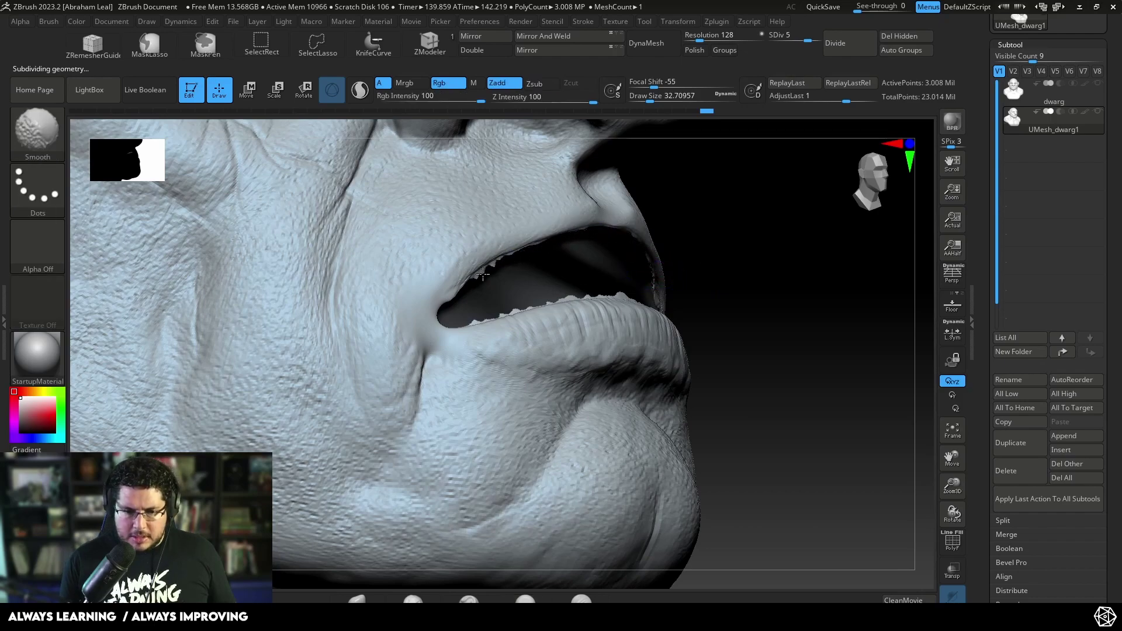
left_click_drag(545, 249, 626, 406)
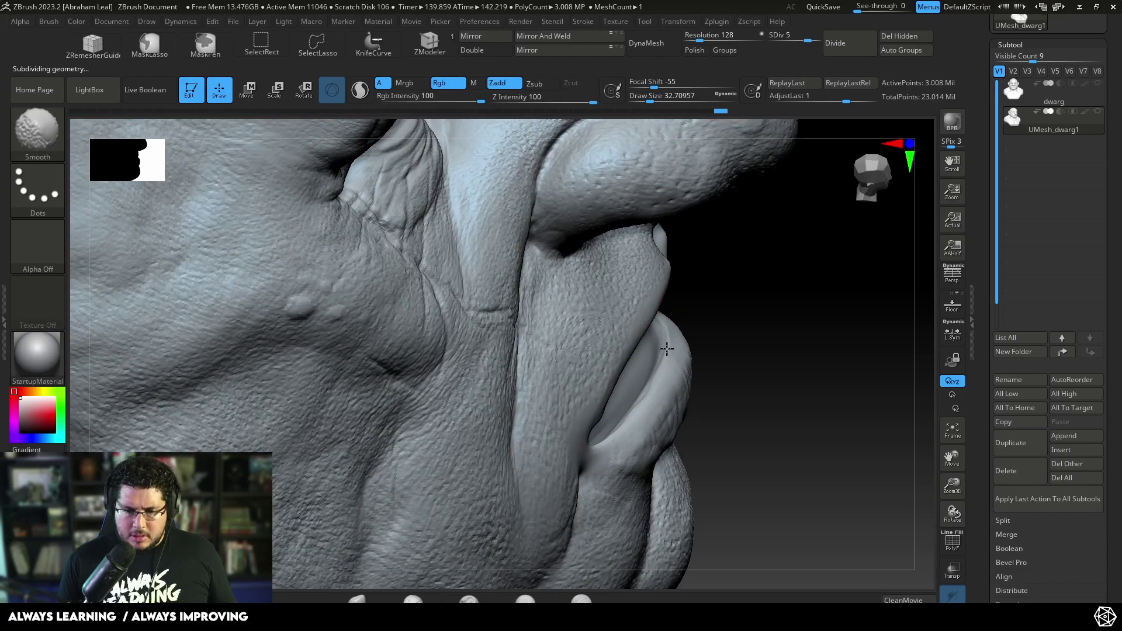
key("shift")
Raise the bust to subdivision level 6 and smooth the remaining jagged lip edges and the mouth corner
key("shift")
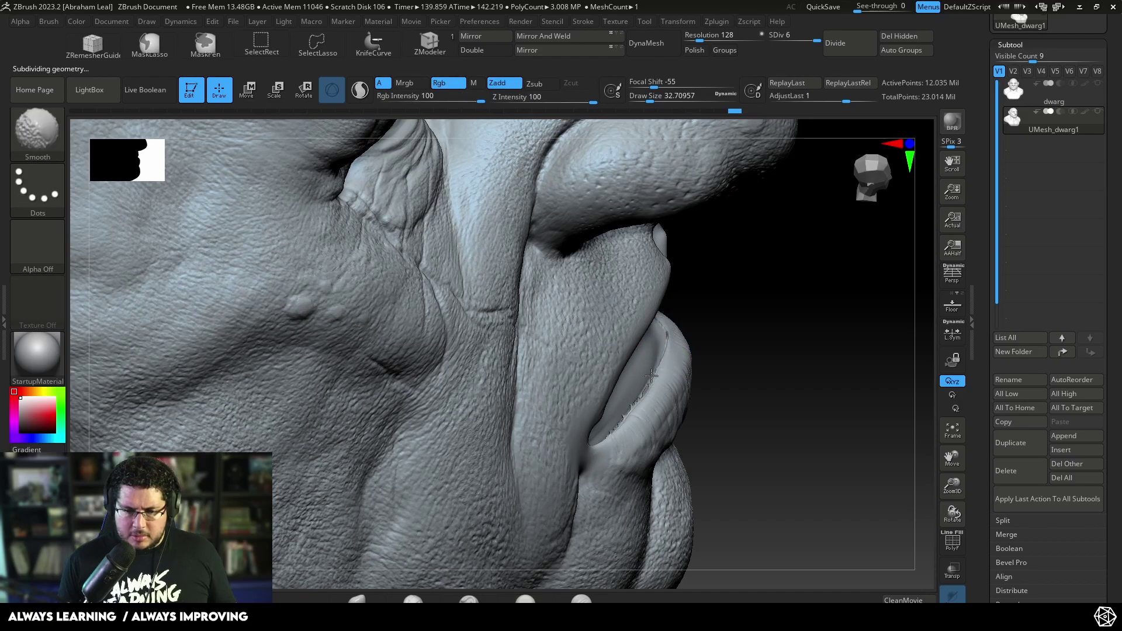
left_click_drag(662, 339, 611, 273)
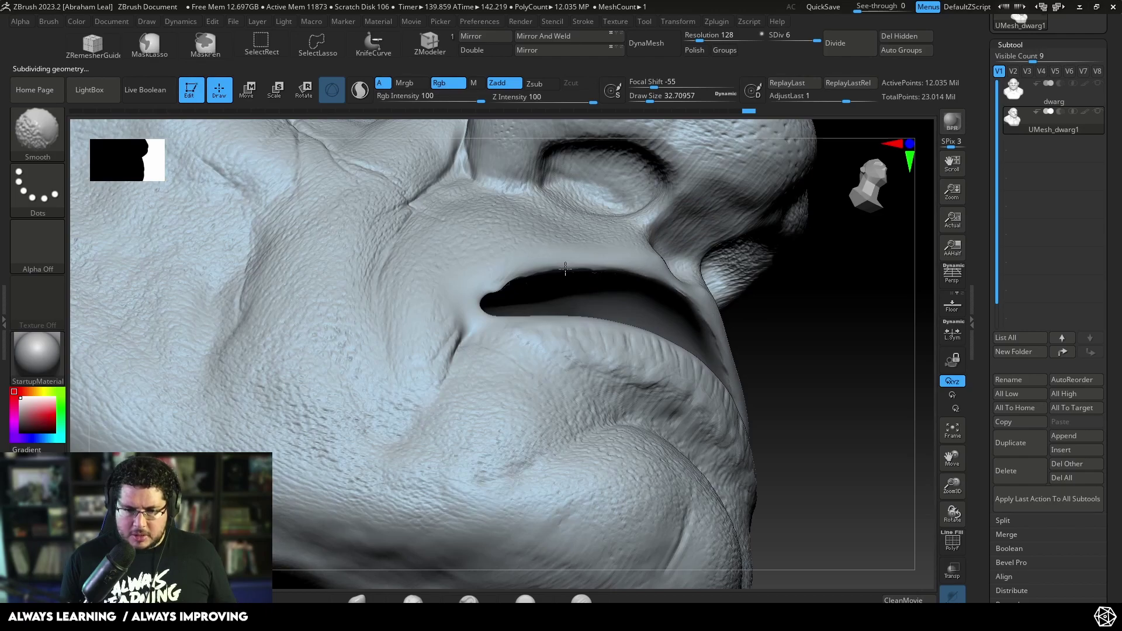
mouse_move(807, 328)
left_mouse_down()
mouse_move(796, 379)
mouse_move(727, 353)
mouse_move(697, 365)
mouse_move(608, 313)
left_mouse_up()
mouse_move(856, 236)
left_mouse_down("alt")
mouse_move(882, 281)
mouse_move(827, 260)
mouse_move(764, 325)
left_mouse_up("alt")
left_click_drag(828, 298, 802, 284)
key("shift")
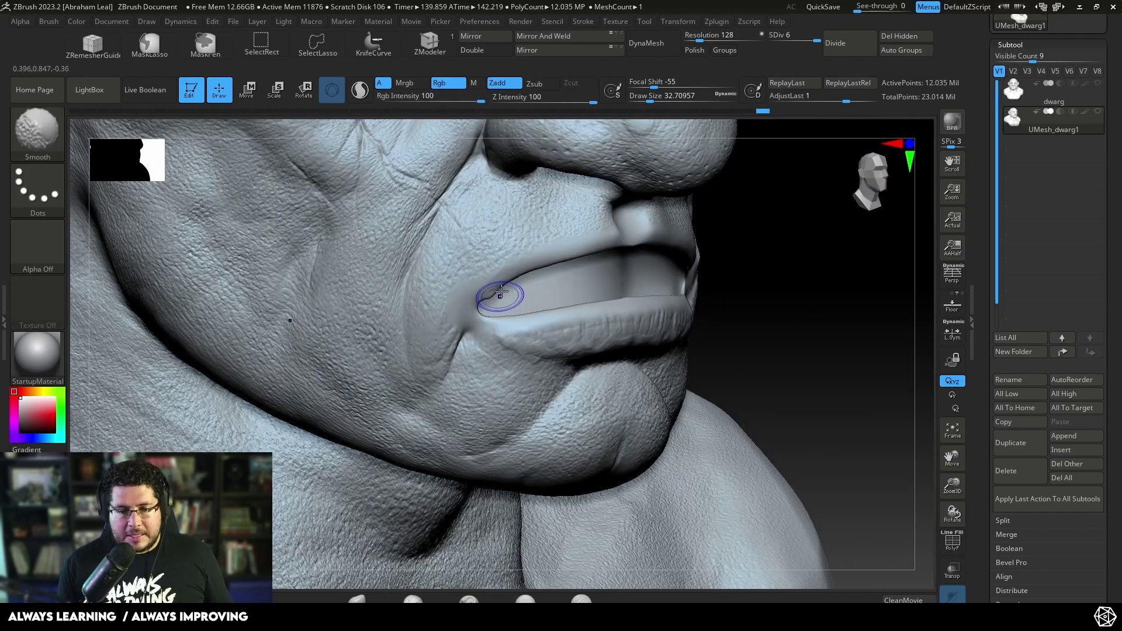
left_click_drag(496, 293, 486, 303, "shift")
Lower the bust to subdivision level 1 and display its polygon wireframe
left_click_drag(701, 279, 772, 286, "alt")
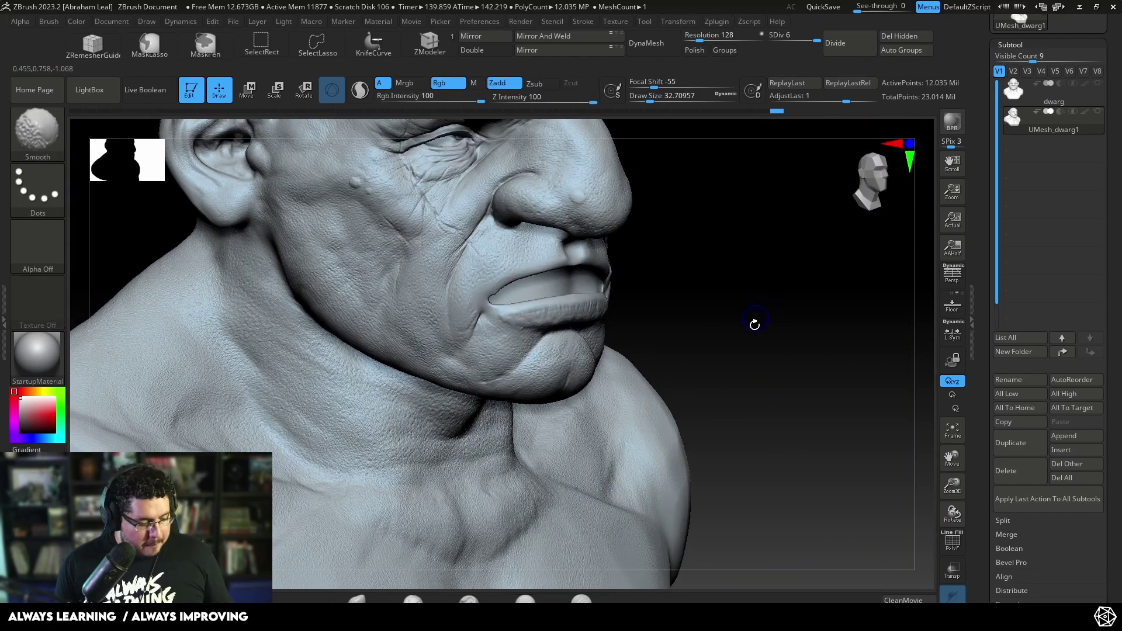
key("shift+d")
key("shift+d")
key("shift+d")
key("shift+d")
key("shift+d")
key("shift+f")
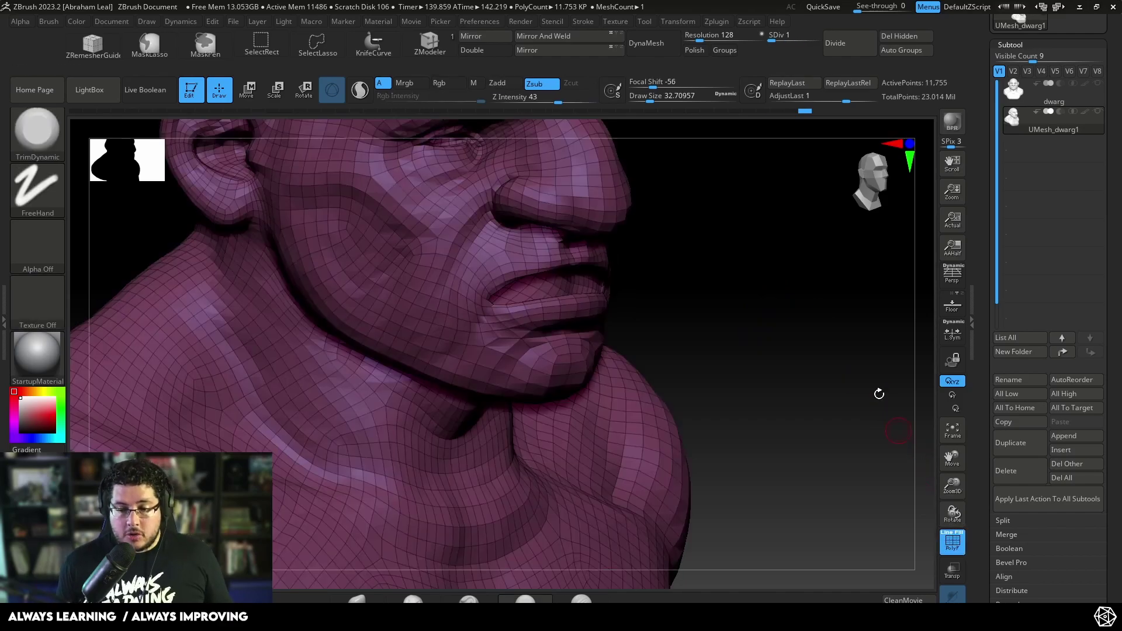
Isolate the lower jaw and chin polygons from the side with a SelectLasso selection
mouse_move(879, 393)
left_mouse_down()
mouse_move(701, 288)
mouse_move(796, 265)
mouse_move(841, 353)
mouse_move(812, 310)
mouse_move(829, 300)
mouse_move(877, 328)
mouse_move(815, 391)
mouse_move(666, 358)
mouse_move(601, 370)
left_mouse_up()
key("ctrl+shift")
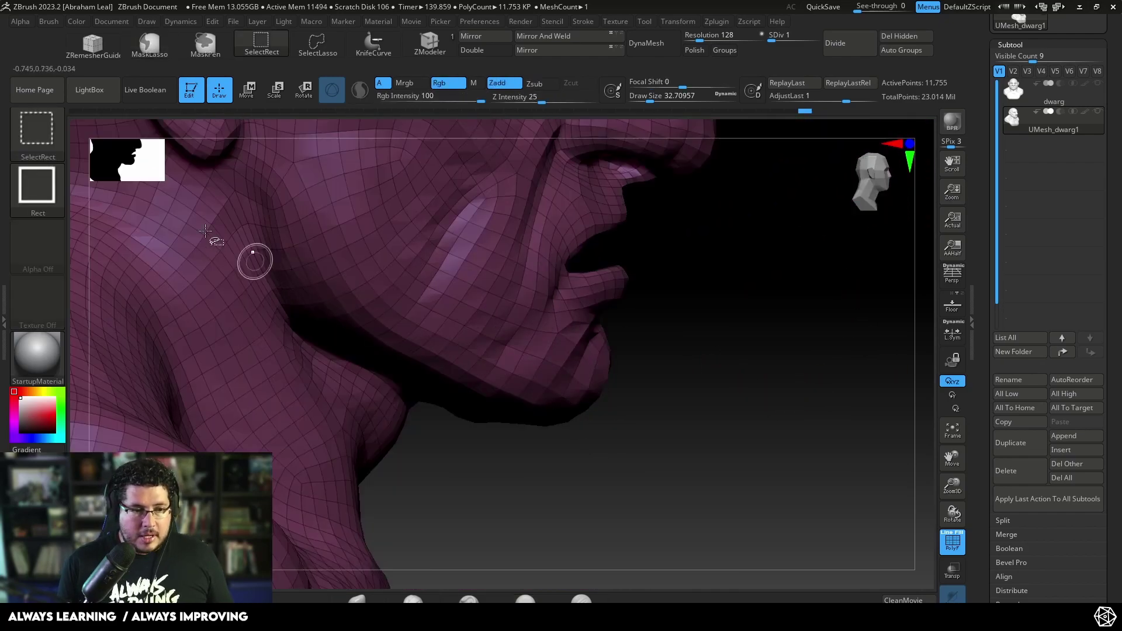
left_click(322, 47, "ctrl+shift")
mouse_move(647, 438)
left_mouse_down("alt")
mouse_move(643, 456)
mouse_move(628, 456)
left_mouse_up("alt")
mouse_move(559, 482)
left_mouse_down("ctrl+shift")
mouse_move(606, 360)
mouse_move(591, 287)
mouse_move(508, 296)
mouse_move(344, 262)
mouse_move(368, 391)
mouse_move(489, 507)
left_mouse_up("ctrl+shift")
mouse_move(671, 440)
left_mouse_down()
mouse_move(674, 328)
mouse_move(666, 419)
mouse_move(759, 351)
mouse_move(704, 306)
mouse_move(804, 298)
left_mouse_up()
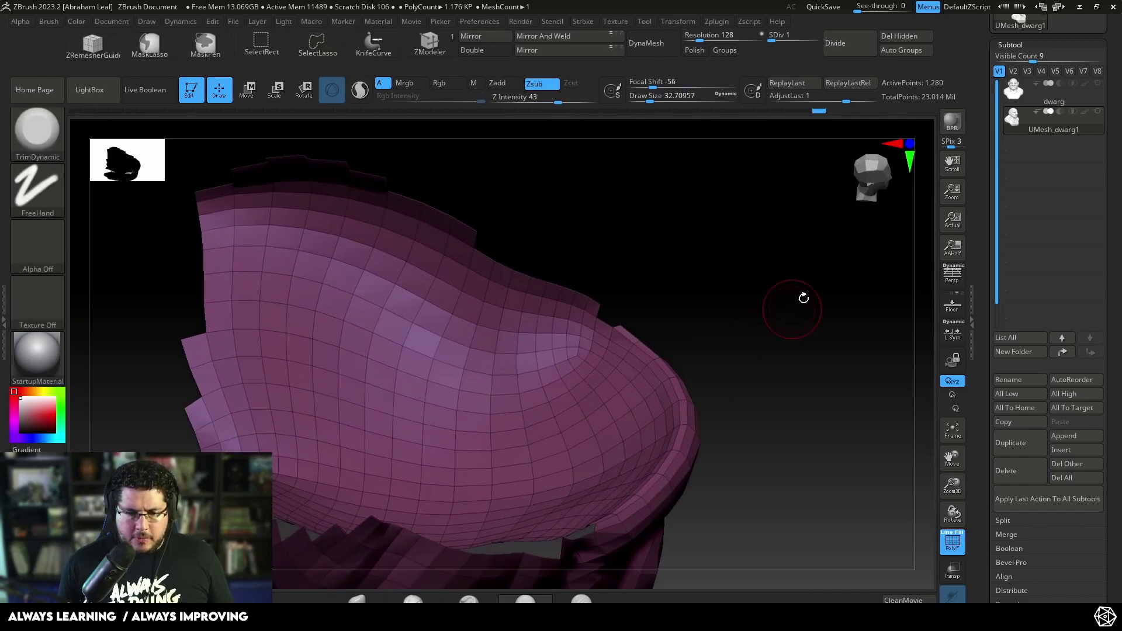
Grow the visible area around the isolated jaw three times
left_click_drag(1116, 400, 1098, 254)
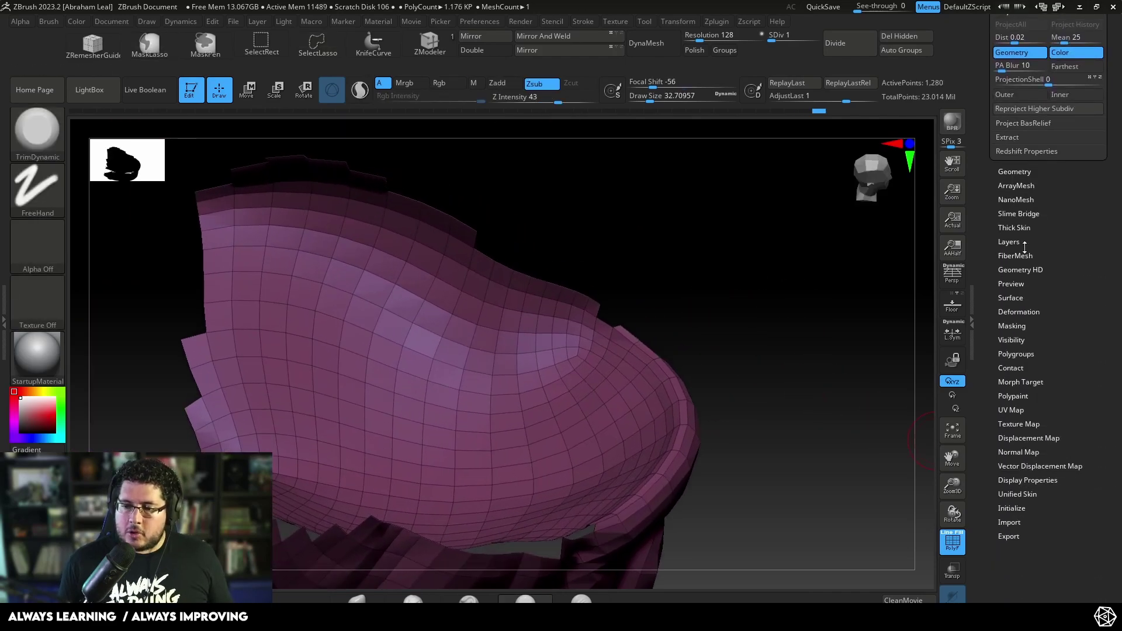
left_click(1018, 354)
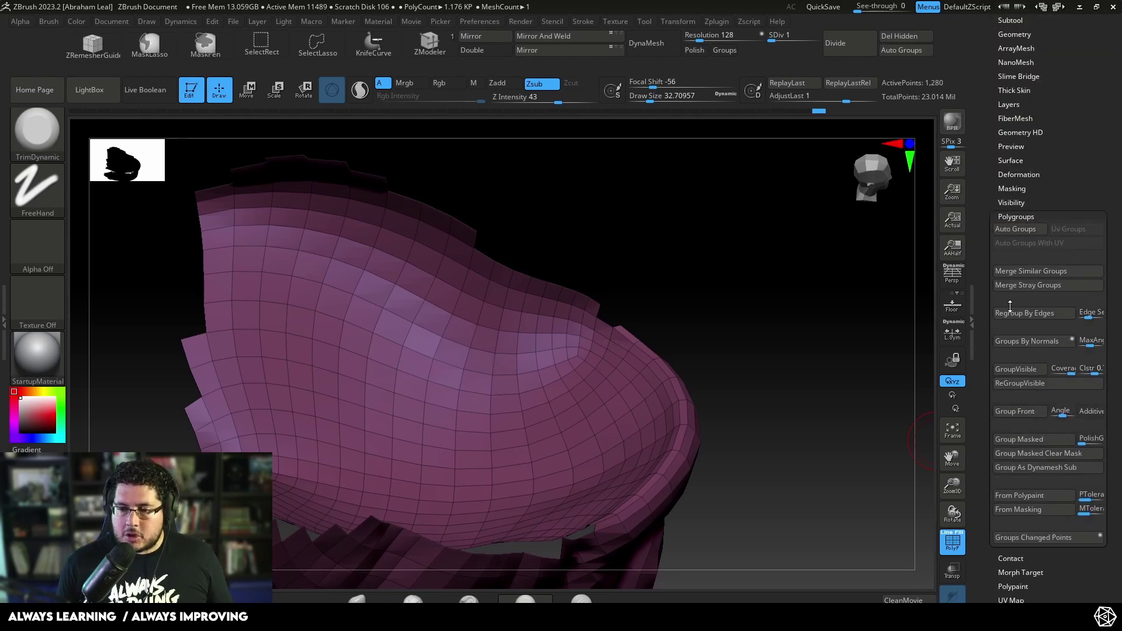
left_click(1016, 202)
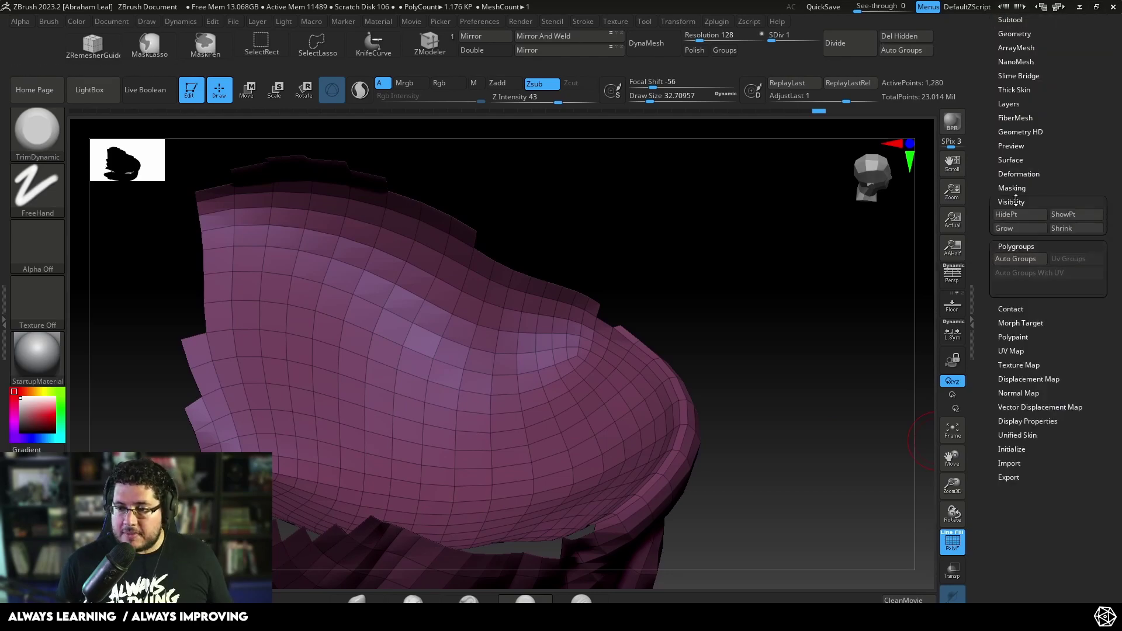
left_click(1016, 228)
left_click(1017, 227)
left_click(1017, 228)
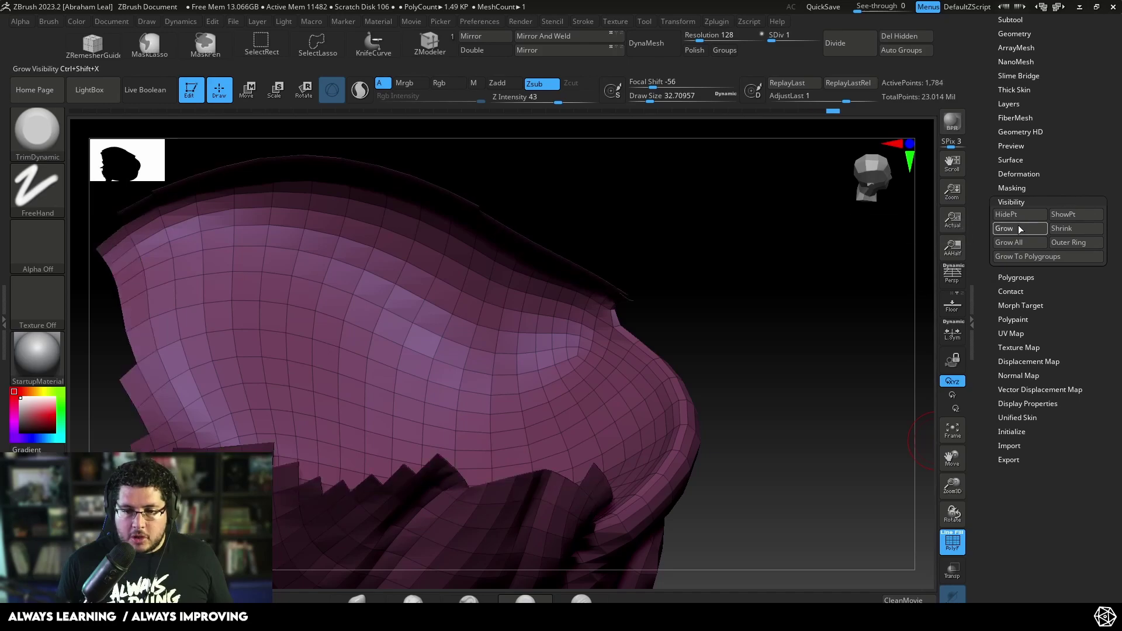
Hide the excess polygons along the upper border of the isolated jaw near the mouth corner with lasso selections
mouse_move(830, 351)
left_mouse_down()
mouse_move(737, 258)
mouse_move(678, 239)
mouse_move(724, 311)
mouse_move(776, 304)
mouse_move(777, 328)
mouse_move(687, 306)
mouse_move(746, 310)
mouse_move(802, 261)
mouse_move(466, 270)
left_mouse_up()
mouse_move(300, 175)
left_mouse_down()
mouse_move(333, 181)
mouse_move(366, 156)
mouse_move(281, 220)
mouse_move(250, 286)
left_mouse_up()
left_click_drag(322, 284, 388, 250, "ctrl+shift")
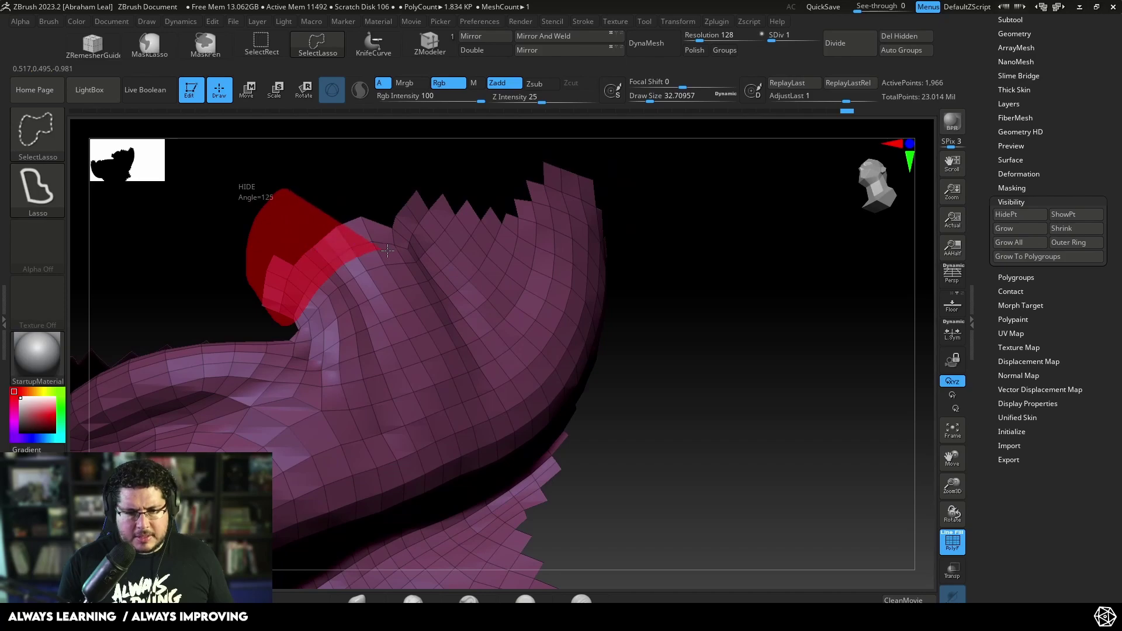
left_click_drag(436, 219, 444, 216, "ctrl+shift")
mouse_move(526, 166)
left_mouse_down()
mouse_move(716, 220)
mouse_move(615, 275)
mouse_move(726, 212)
mouse_move(704, 251)
left_mouse_up()
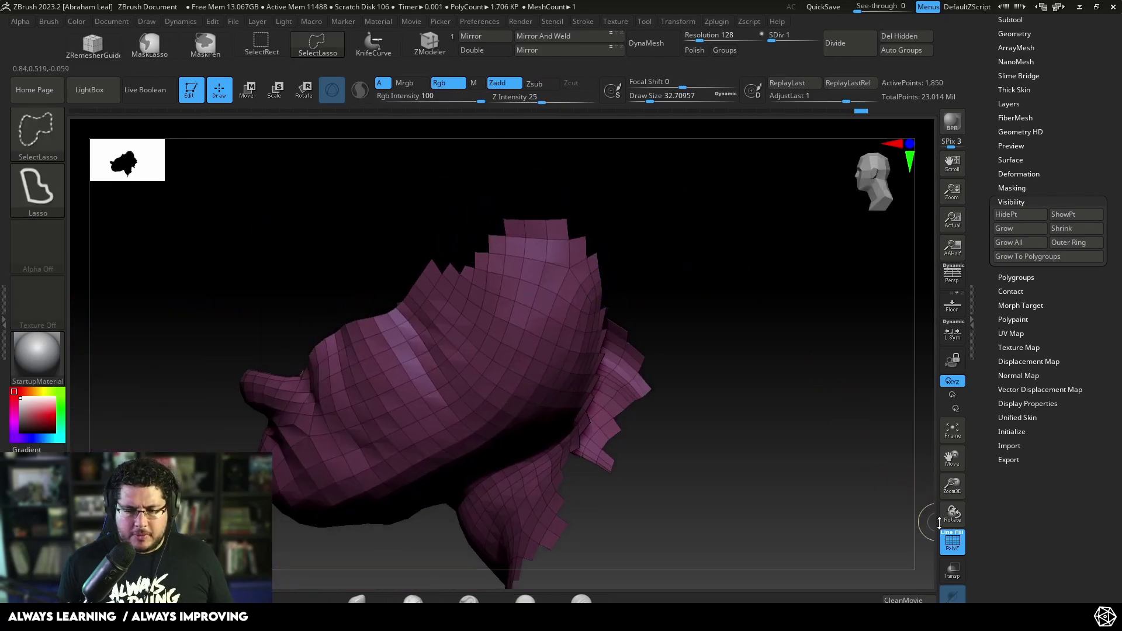
Invert the visibility, hide the jagged cheek-border polygons, and invert back to add them to the visible jaw
left_click_drag(850, 406, 734, 295, "ctrl+shift")
key("ctrl+shift")
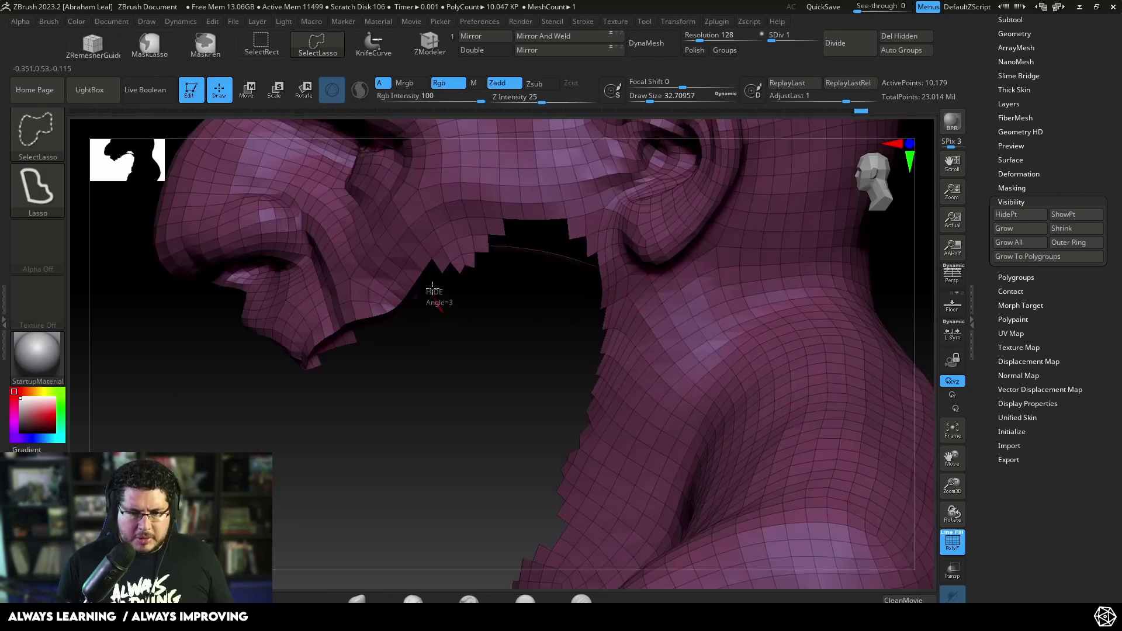
left_click_drag(513, 264, 524, 272, "ctrl+alt+shift")
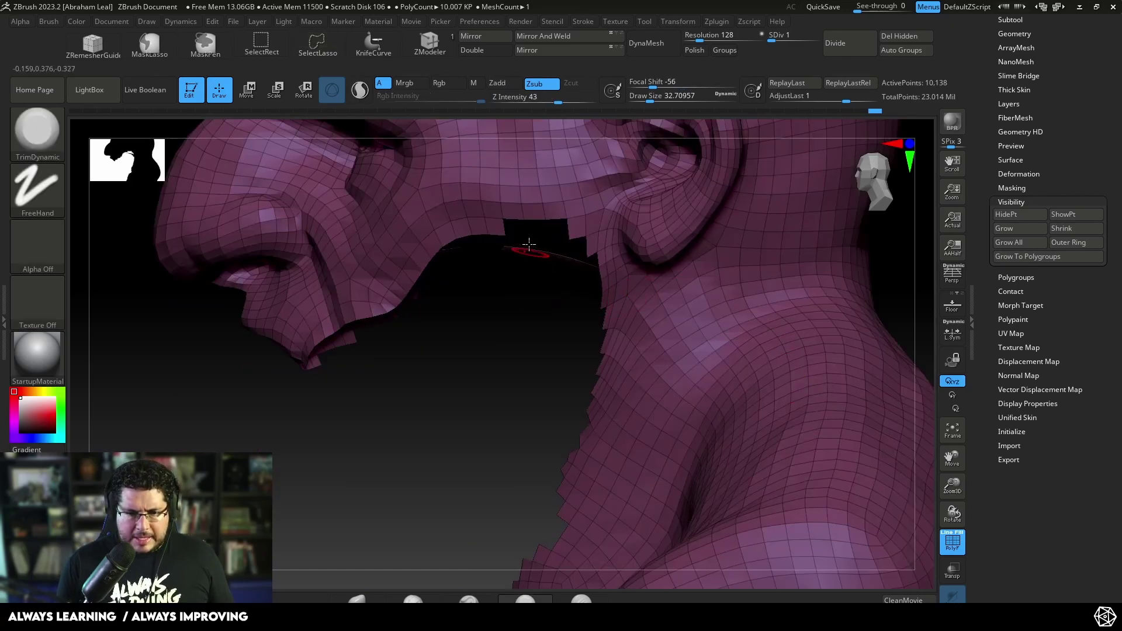
left_click_drag(283, 496, 374, 398, "ctrl+shift")
Hide the excess polygons along the upper and rear border of the isolated jaw with lasso selections from several angles
left_click_drag(580, 183, 496, 203, "ctrl+shift")
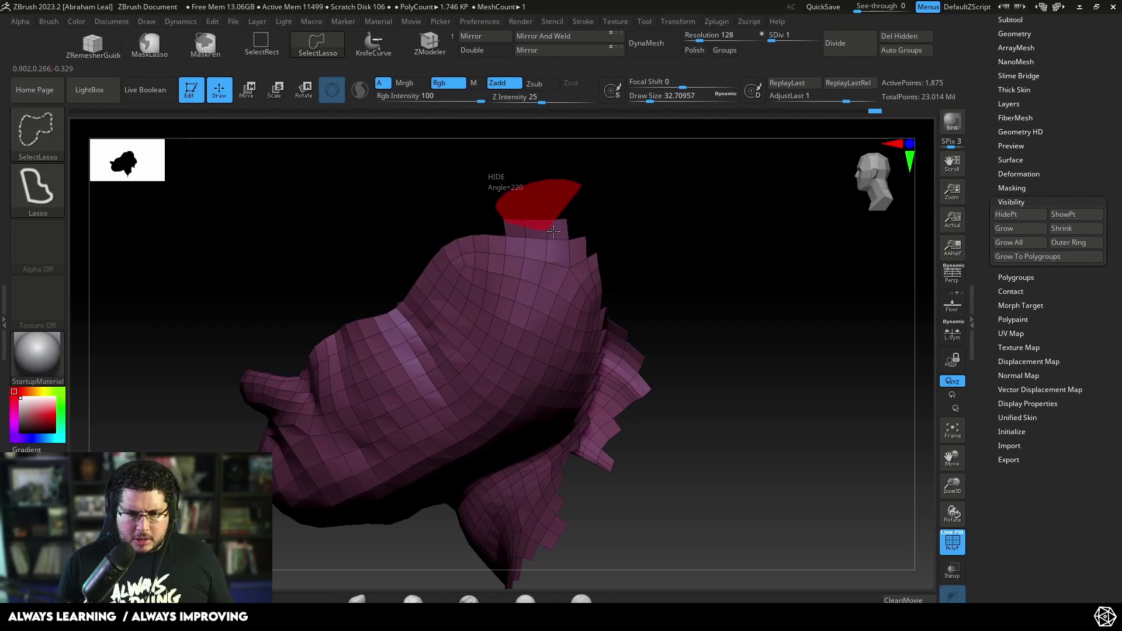
left_click_drag(553, 232, 555, 230, "ctrl+shift")
mouse_move(659, 228)
left_mouse_down()
mouse_move(614, 205)
mouse_move(587, 173)
mouse_move(594, 179)
left_mouse_up()
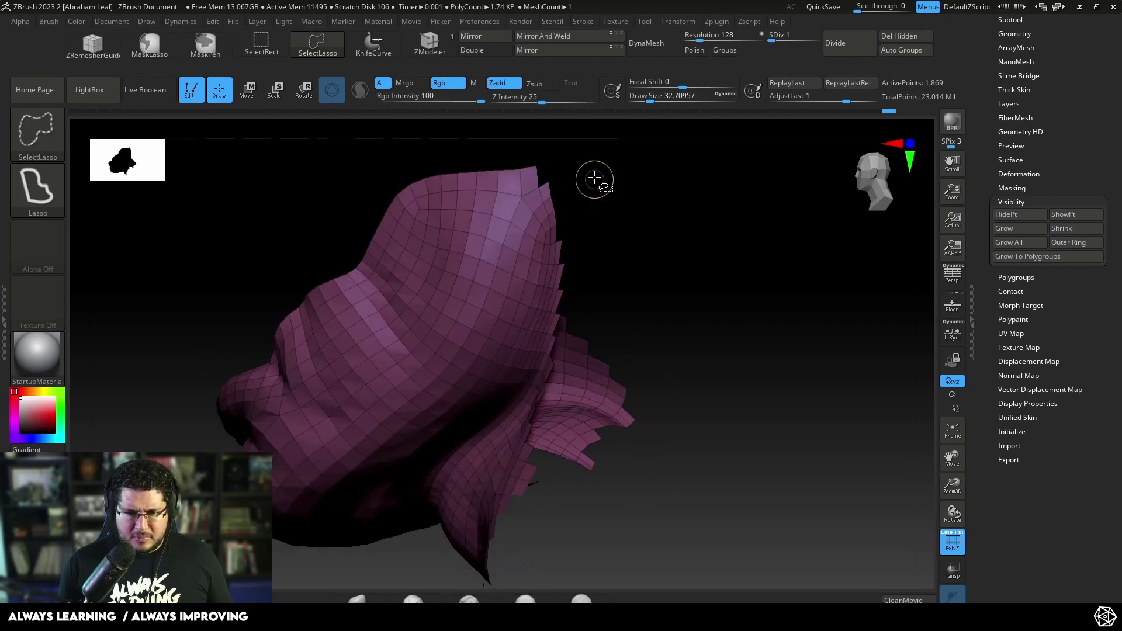
left_click_drag(555, 222, 589, 281, "ctrl+alt+shift")
mouse_move(592, 281)
left_mouse_down()
mouse_move(616, 261)
mouse_move(629, 170)
mouse_move(593, 172)
left_mouse_up()
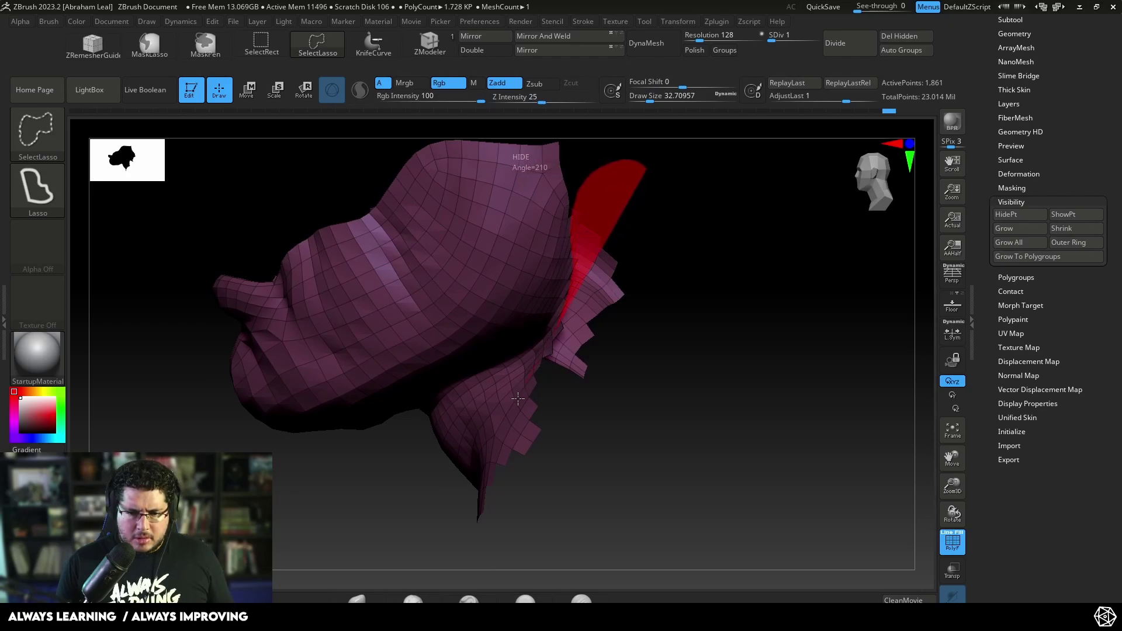
left_click_drag(518, 398, 533, 492, "ctrl+shift")
mouse_move(652, 288)
left_mouse_down()
mouse_move(622, 326)
mouse_move(568, 333)
left_mouse_up()
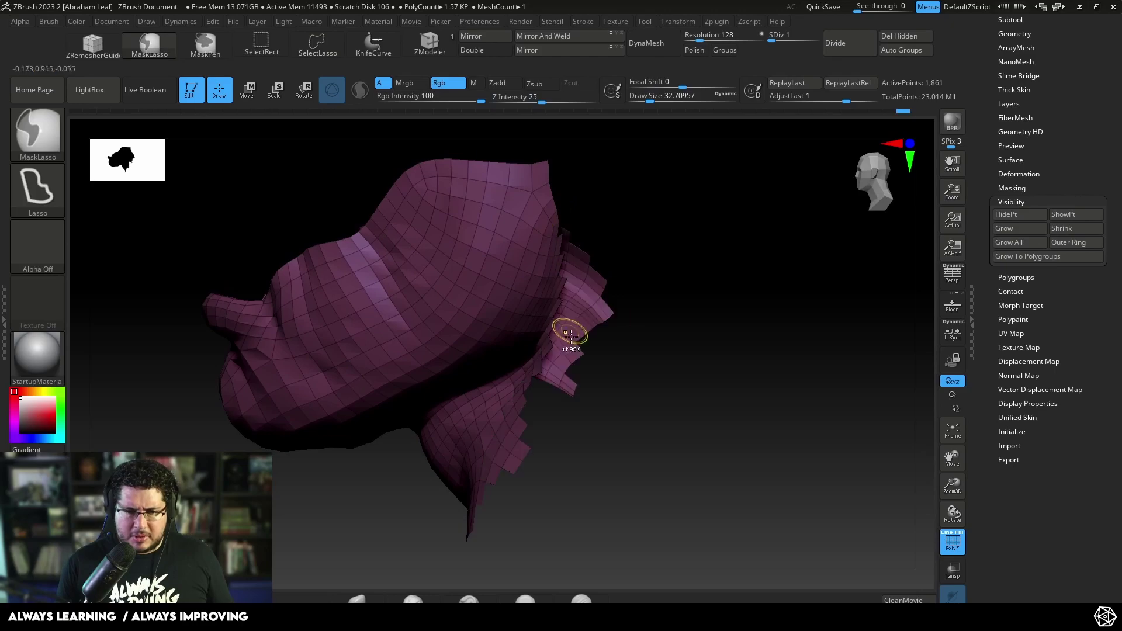
mouse_move(636, 257)
left_mouse_down()
mouse_move(667, 328)
mouse_move(661, 293)
mouse_move(717, 249)
mouse_move(841, 223)
left_mouse_up()
left_click(842, 223, "ctrl+shift")
key("ctrl+z")
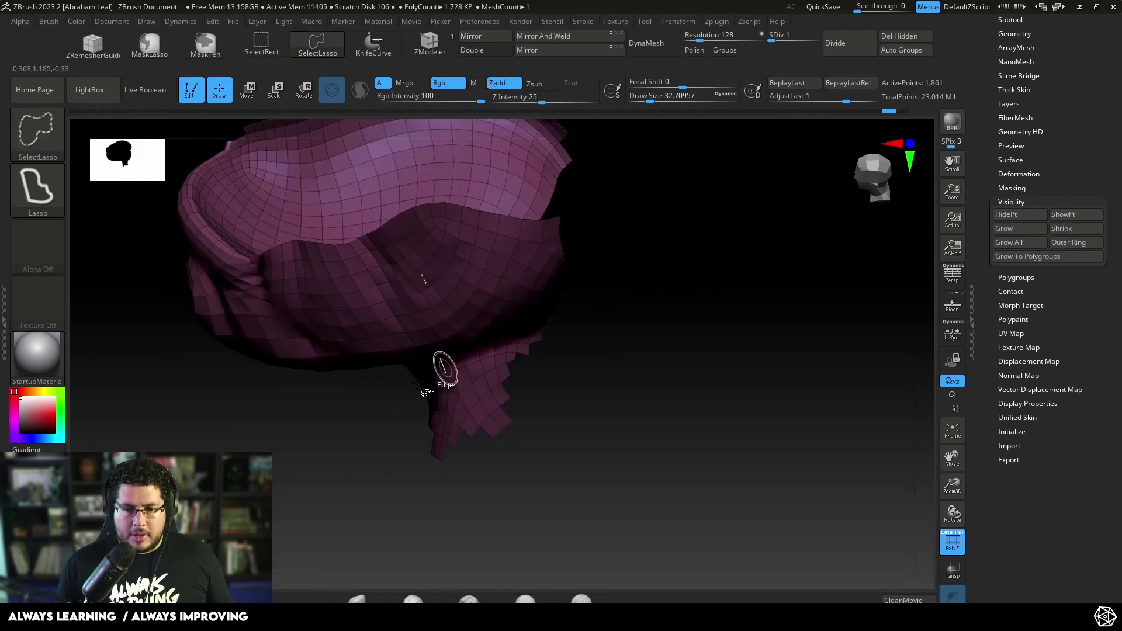
left_click(263, 438, "ctrl+shift")
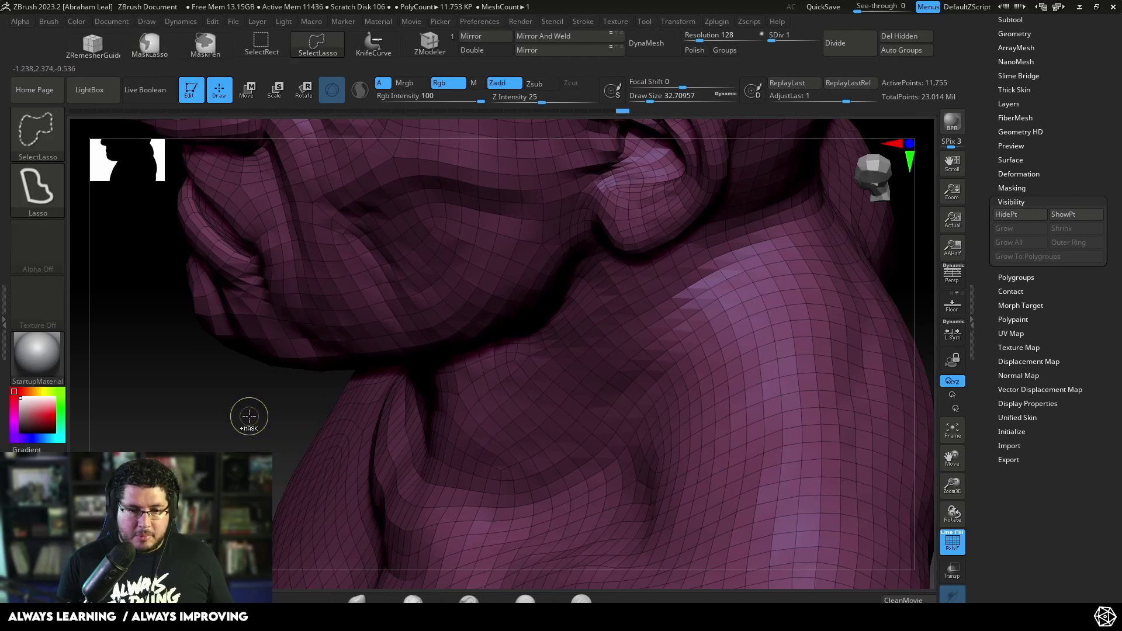
key("ctrl+z")
mouse_move(257, 433)
left_mouse_down()
mouse_move(596, 350)
mouse_move(706, 342)
mouse_move(702, 375)
mouse_move(719, 375)
mouse_move(689, 301)
mouse_move(734, 321)
mouse_move(869, 72)
left_mouse_up()
left_click(256, 436, "ctrl+shift")
key("ctrl+z")
key("ctrl+shift+z")
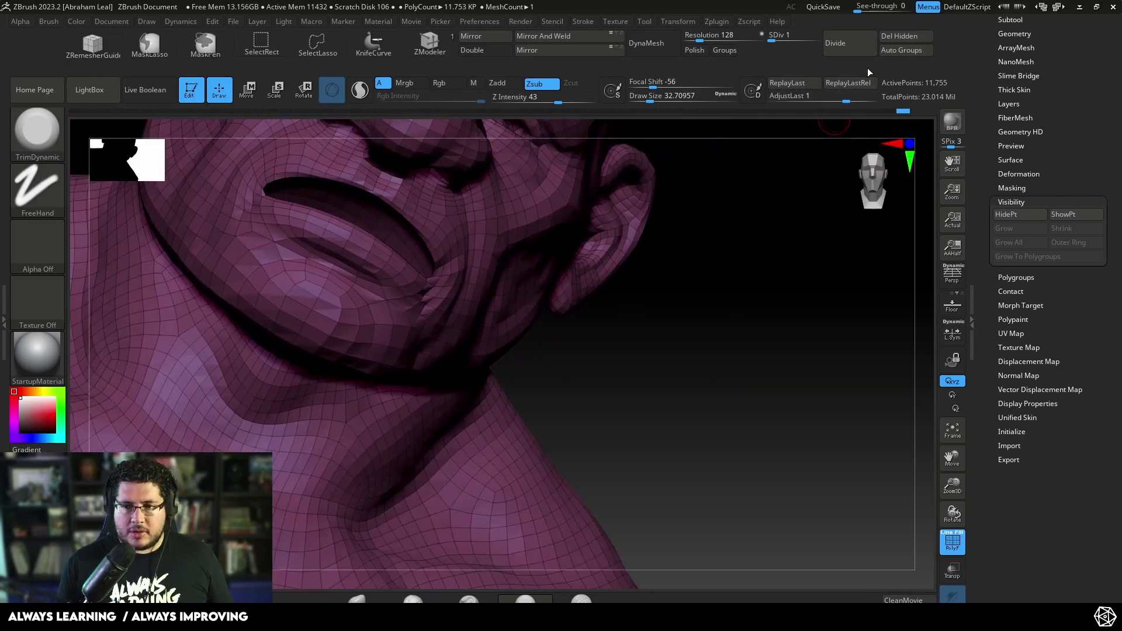
left_click(896, 51)
left_click_drag(704, 245, 518, 335)
key("ctrl+z")
Invert the visibility to show the bust without the jaw and run Auto Groups on it
left_click(518, 335, "ctrl+shift")
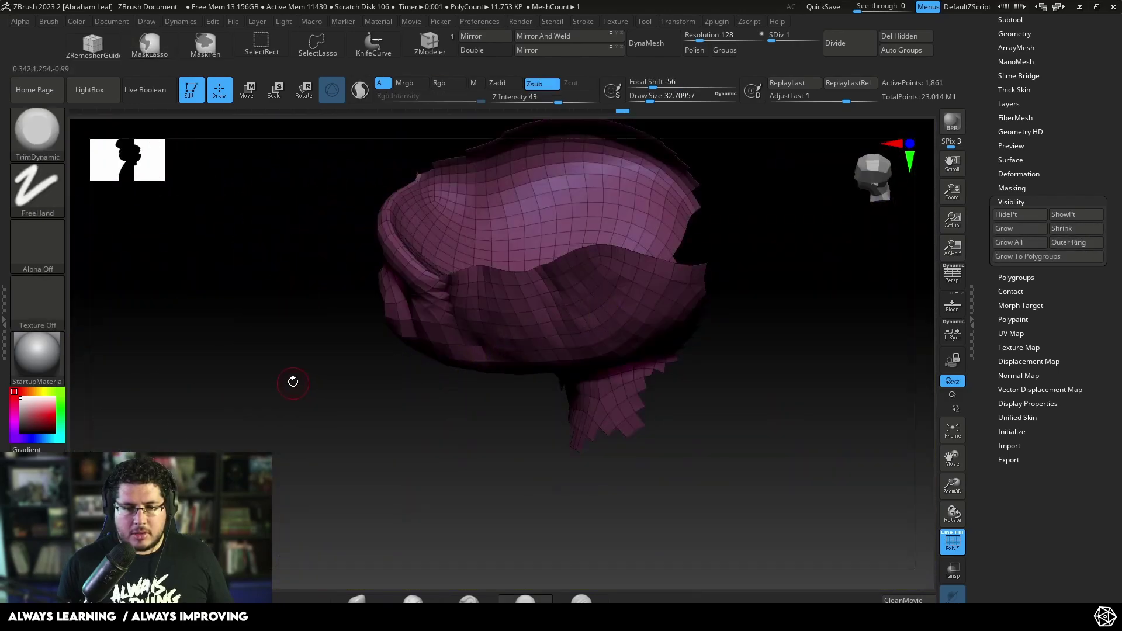
left_click(263, 263, "ctrl+shift")
left_click_drag(321, 376, 395, 275)
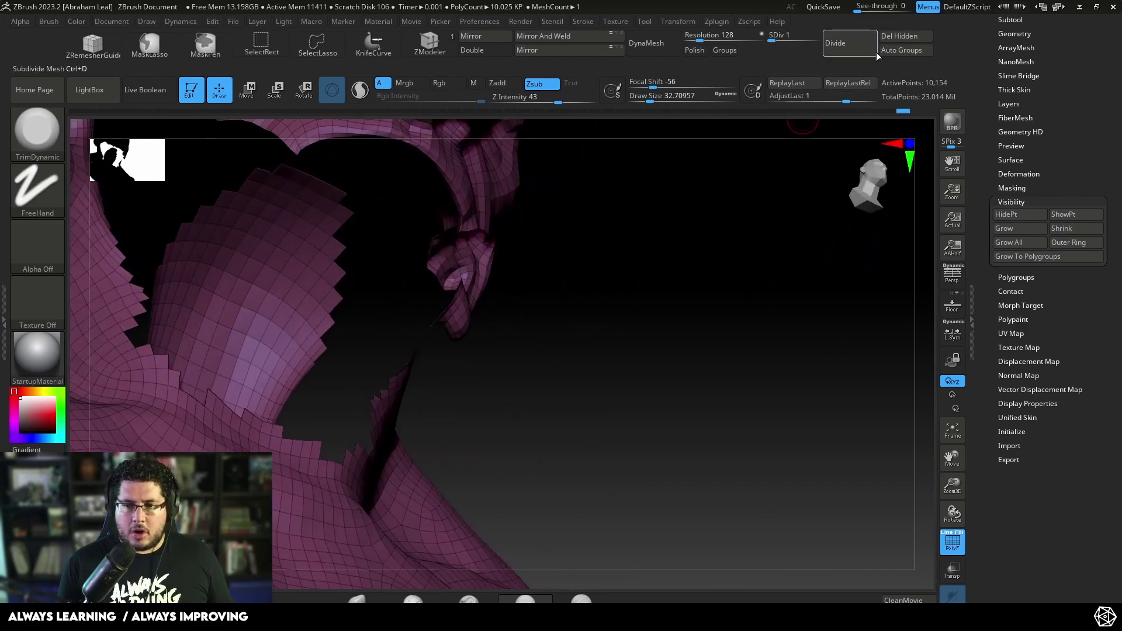
left_click(902, 49)
Isolate the jaw together with the inner mouth by inverting the body group's visibility, and assign them one polygroup
mouse_move(672, 205)
left_mouse_down("alt")
mouse_move(631, 236)
mouse_move(634, 280)
mouse_move(612, 226)
left_mouse_up("alt")
left_click(658, 248, "ctrl+shift")
left_click(468, 193, "ctrl+shift")
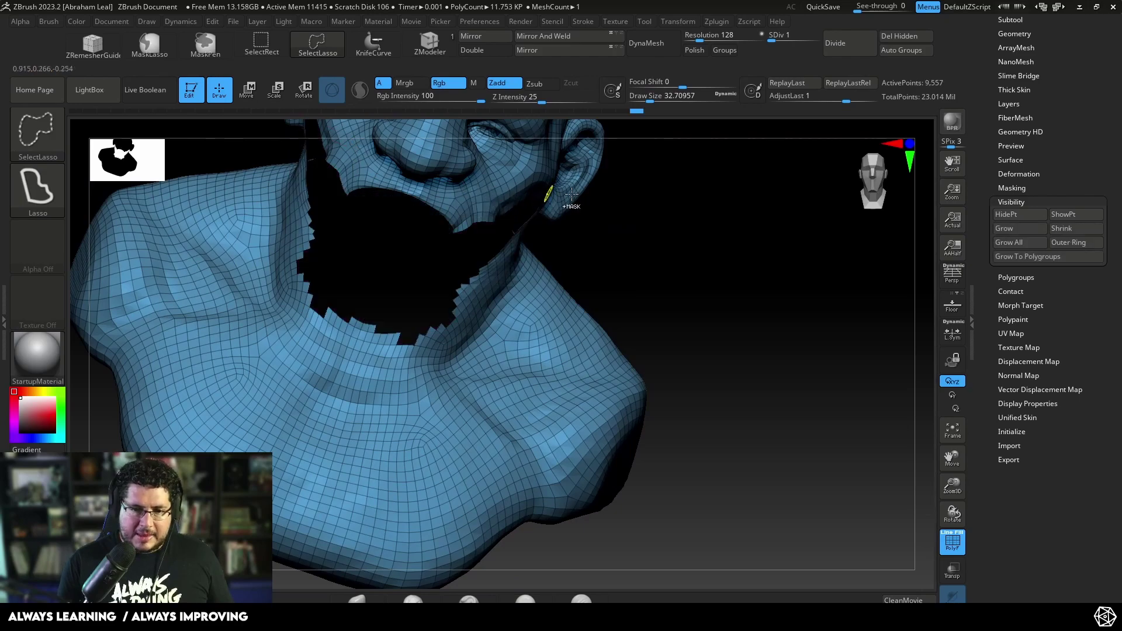
left_click_drag(743, 262, 776, 267, "ctrl+shift")
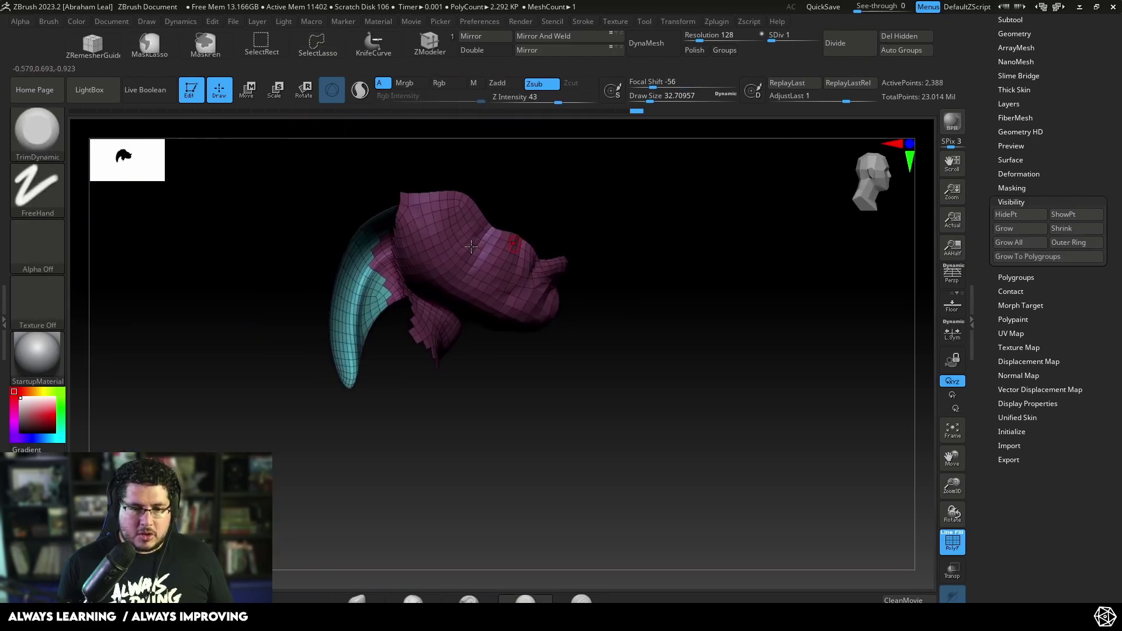
left_click_drag(507, 155, 767, 131)
key("ctrl+w")
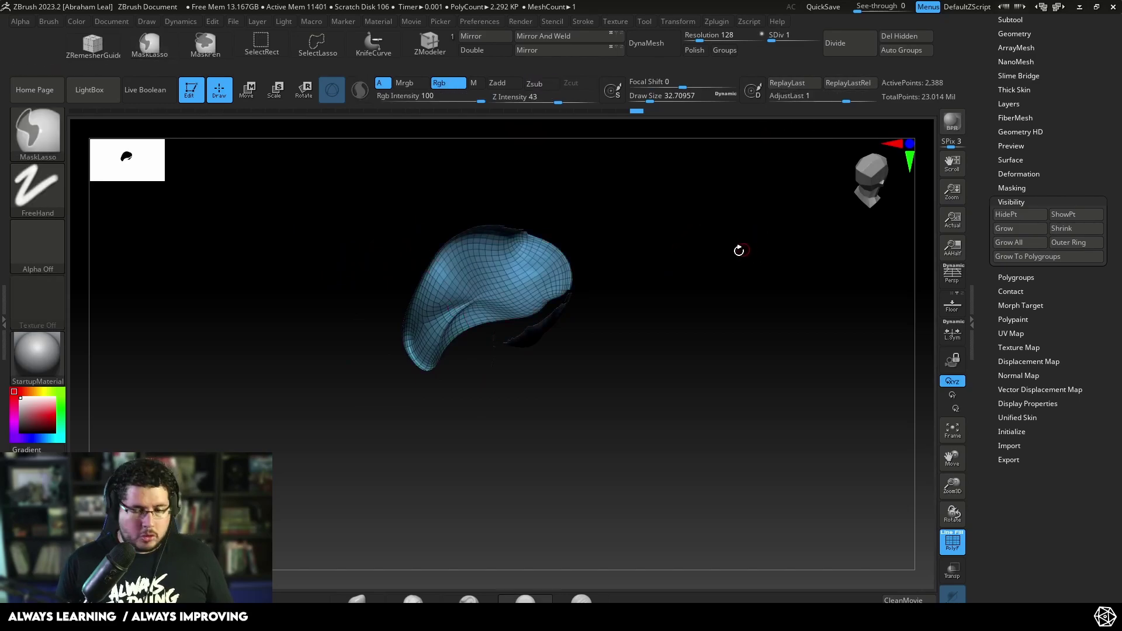
left_click_drag(739, 250, 479, 313)
key("shift")
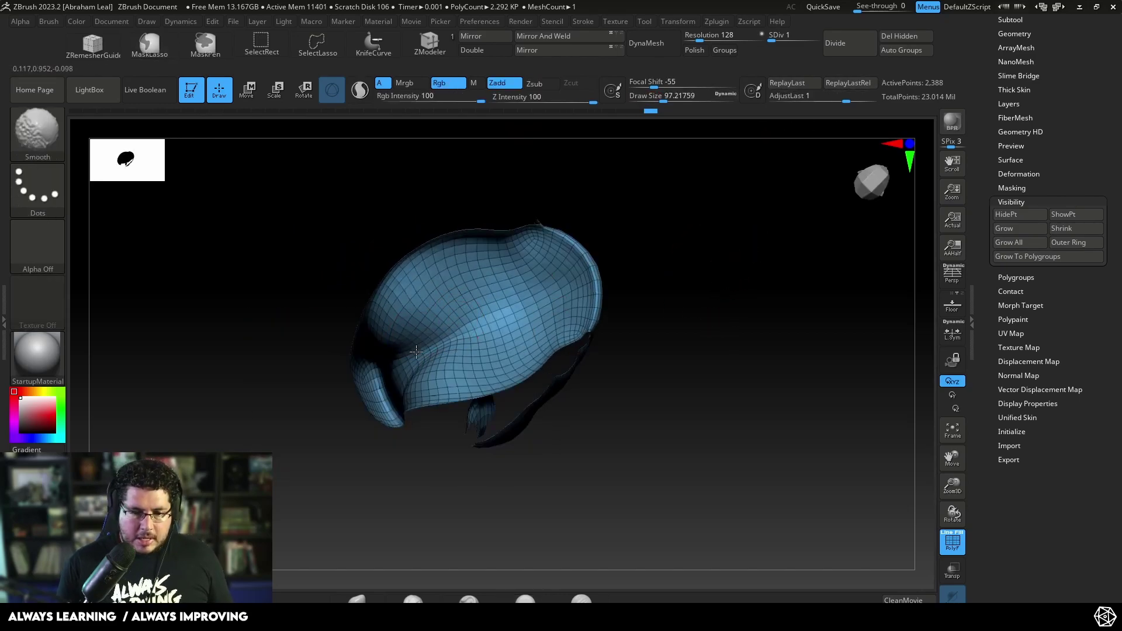
Isolate the jaw and inner mouth group again, give it a new polygroup color, and show the whole bust
right_click_drag(433, 325, 686, 243, "ctrl")
left_click(686, 244, "ctrl+shift")
left_click_drag(686, 243, 698, 275)
right_click_drag(661, 281, 499, 282, "ctrl")
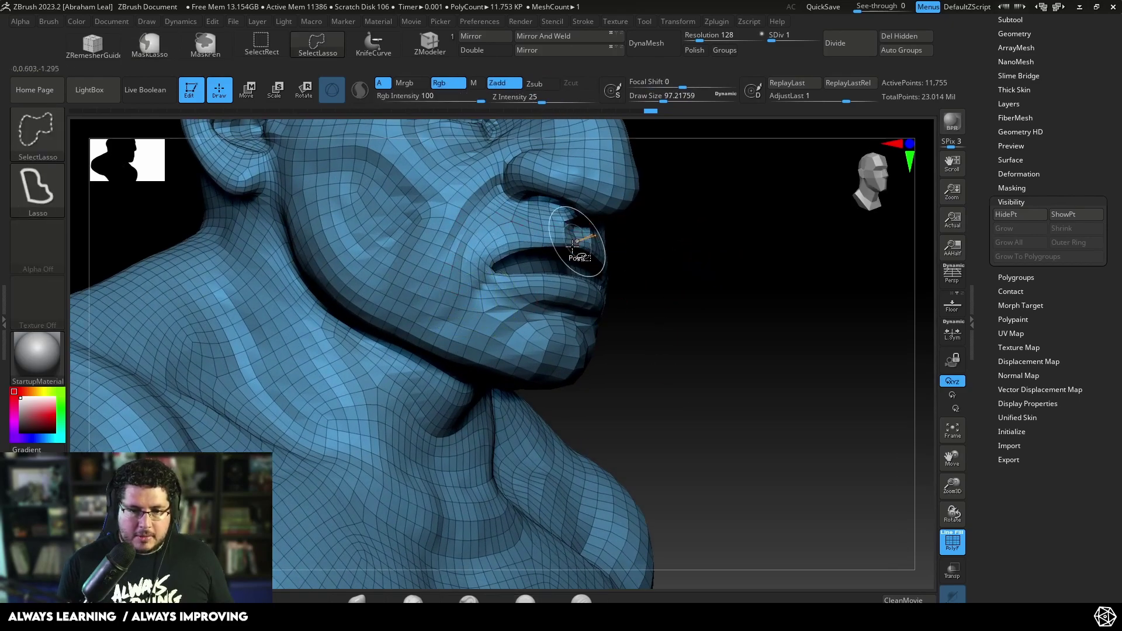
left_click(447, 301, "ctrl+shift")
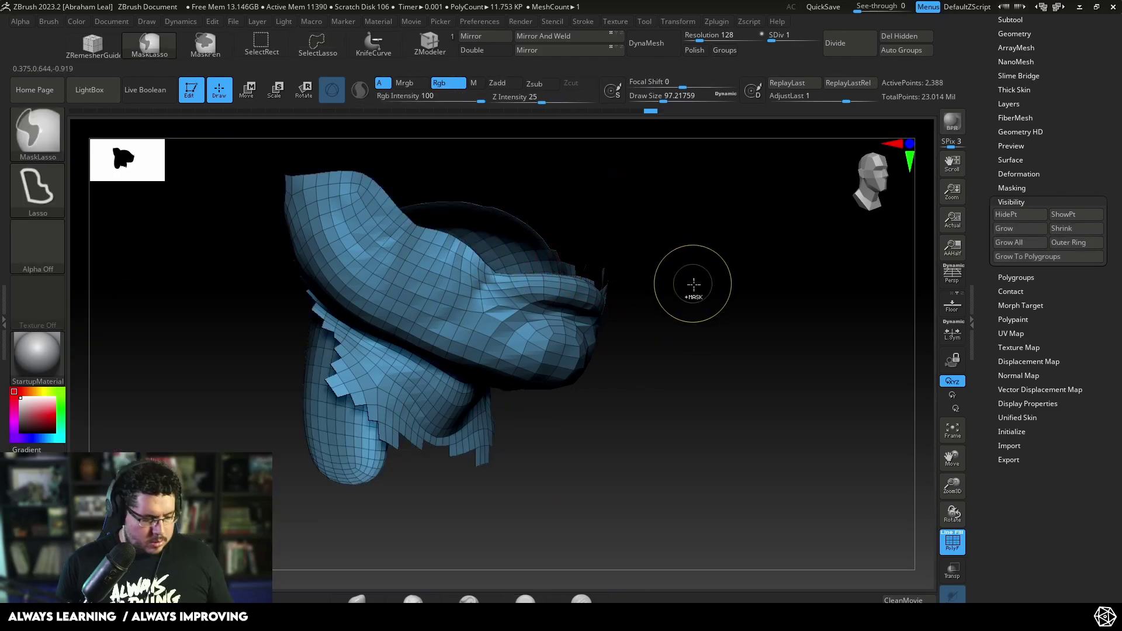
key("ctrl+w")
left_click(714, 283, "ctrl+shift")
right_click_drag(709, 265, 675, 239)
left_click_drag(675, 239, 448, 348)
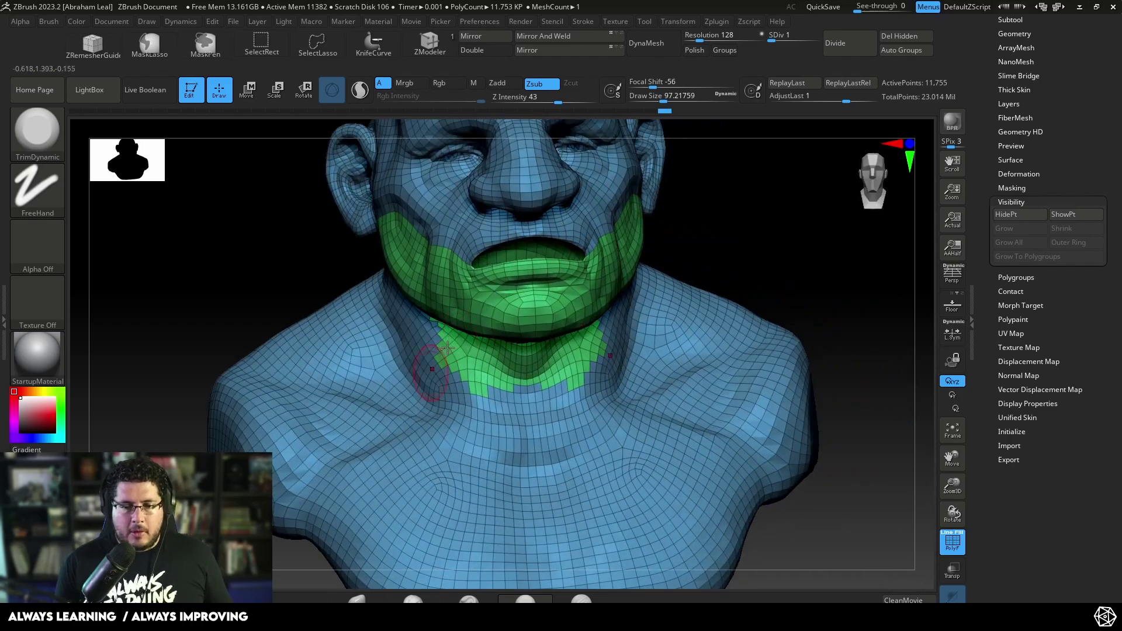
Isolate the green jaw polygroup and turn the view onto the inside of the lower lip
right_click_drag(749, 253, 734, 278)
left_click(741, 251, "ctrl")
left_click(734, 278, "ctrl")
left_click(619, 253, "ctrl+shift")
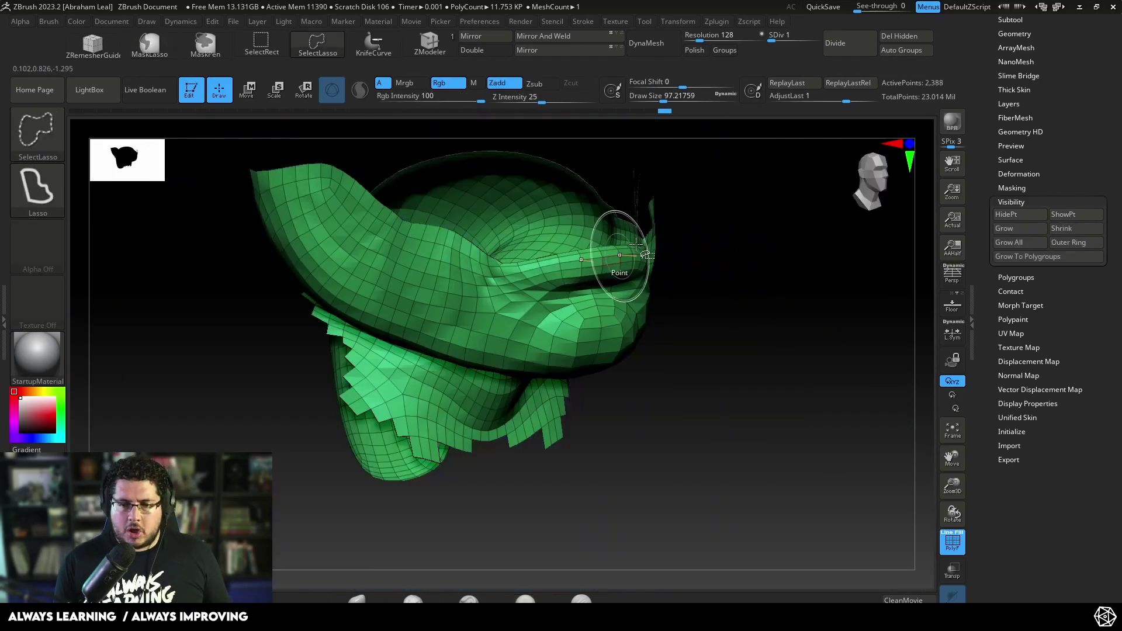
right_click_drag(619, 254, 774, 279)
left_click_drag(775, 279, 792, 300)
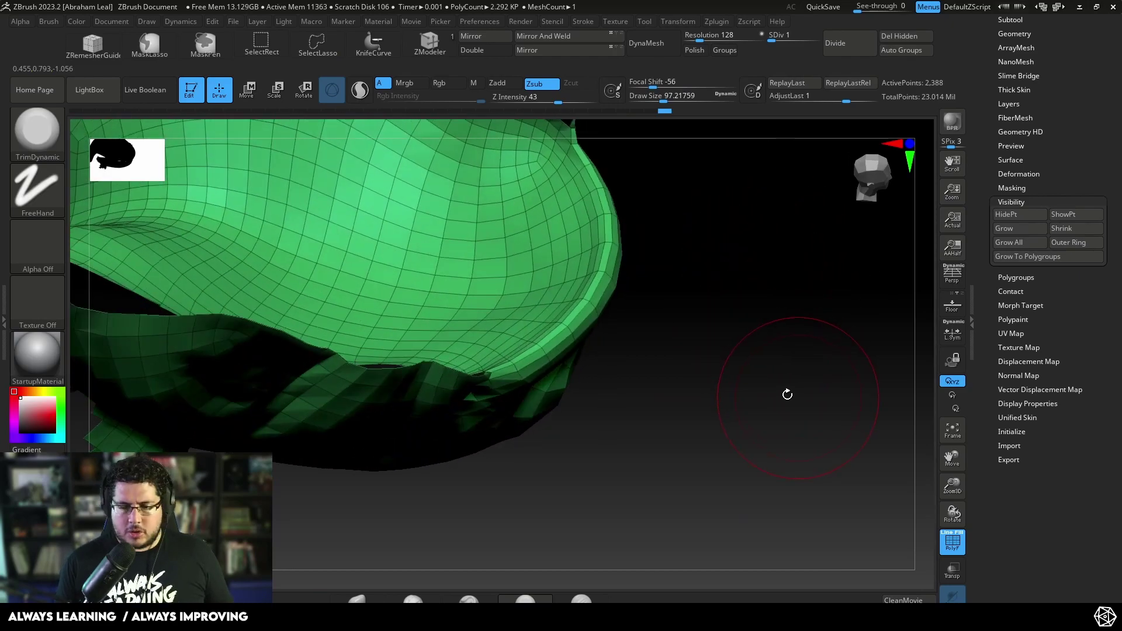
Raise the isolated jaw to subdivision level 4 and turn off the polyframe display
key("d")
key("d")
left_click(949, 551)
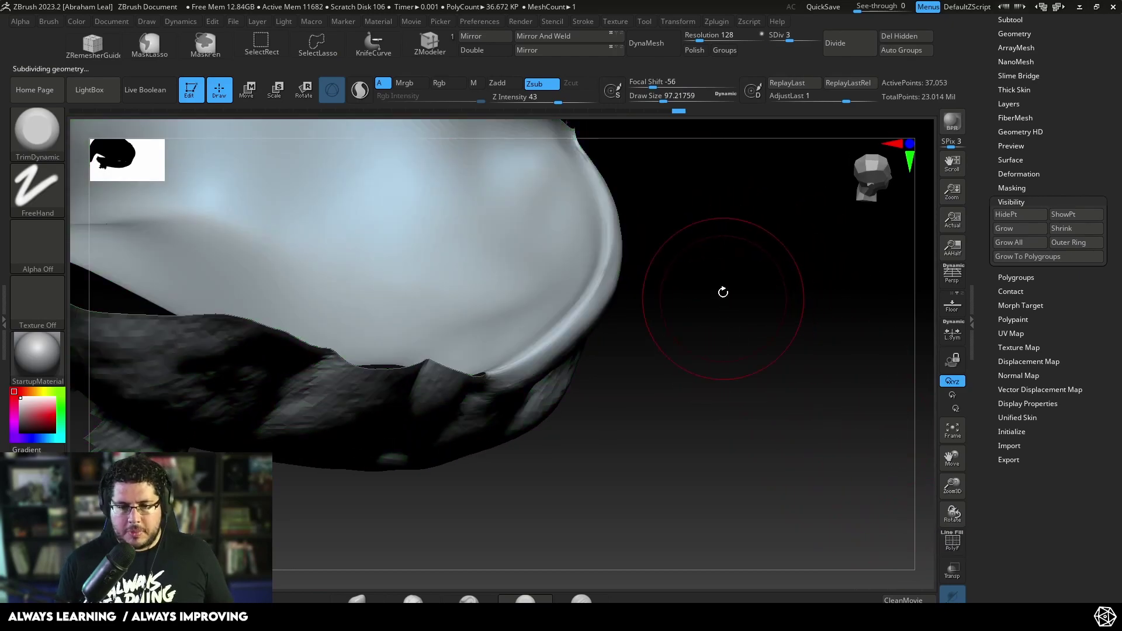
key("d")
Build up the inner edge of the lower lip with ClayBuildup at draw size about 31 and smooth the strokes
key("space")
mouse_move(612, 183)
left_mouse_down()
mouse_move(594, 182)
mouse_move(631, 238)
mouse_move(584, 233)
left_mouse_up()
key("space")
key("b")
key("c")
key("b")
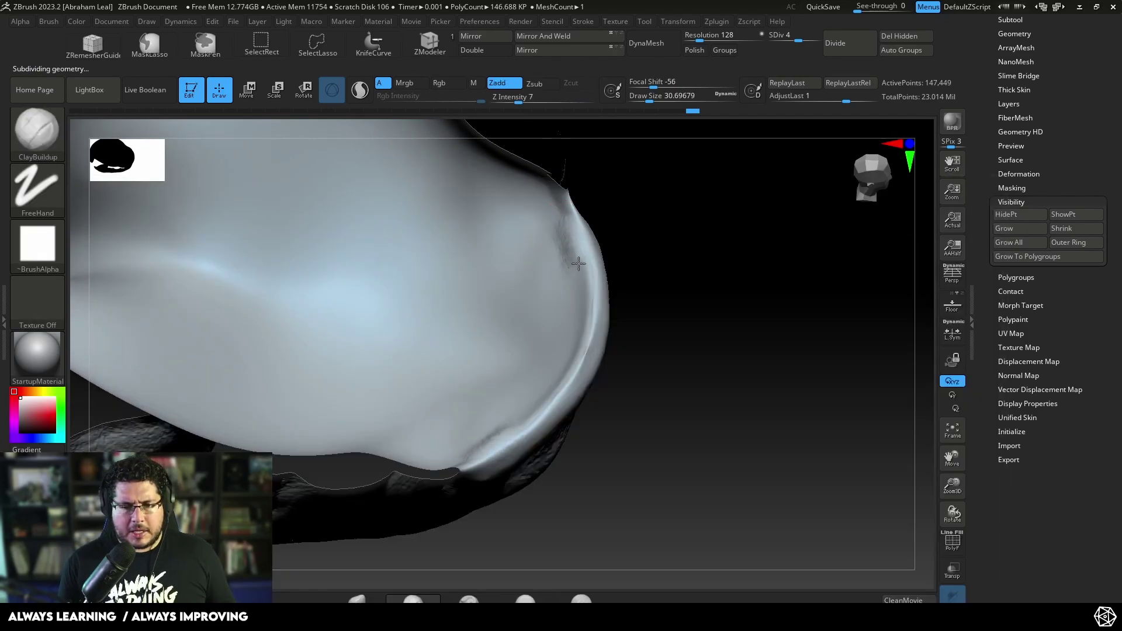
mouse_move(578, 264)
right_mouse_down()
mouse_move(602, 272)
mouse_move(564, 297)
right_mouse_up()
right_click_drag(647, 246, 579, 293)
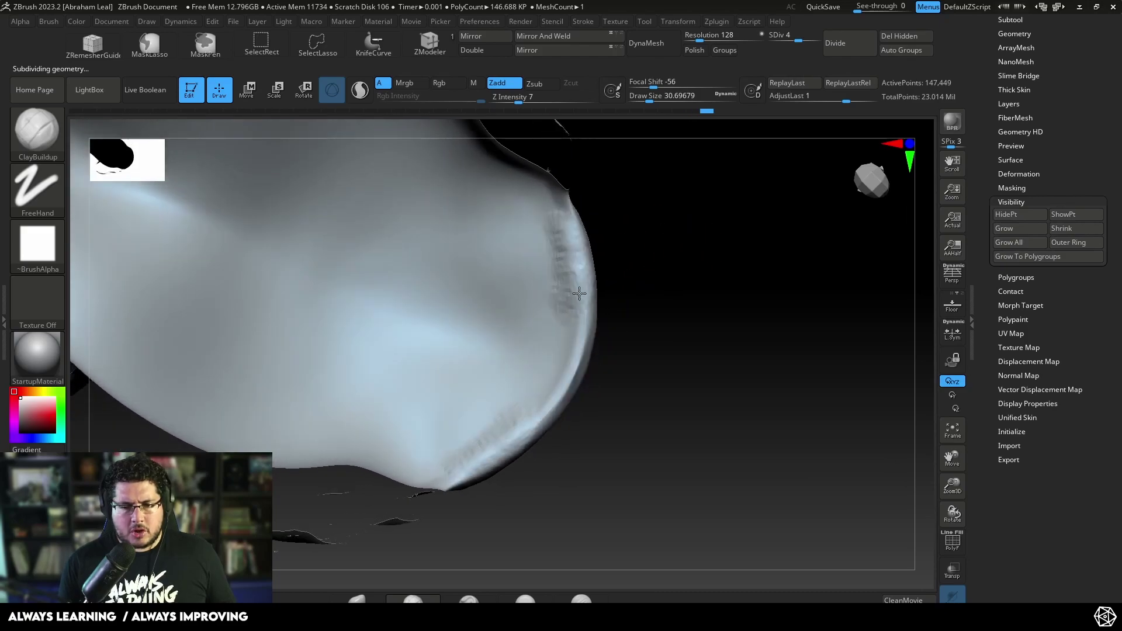
left_click_drag(562, 330, 555, 361)
right_click_drag(565, 383, 554, 370)
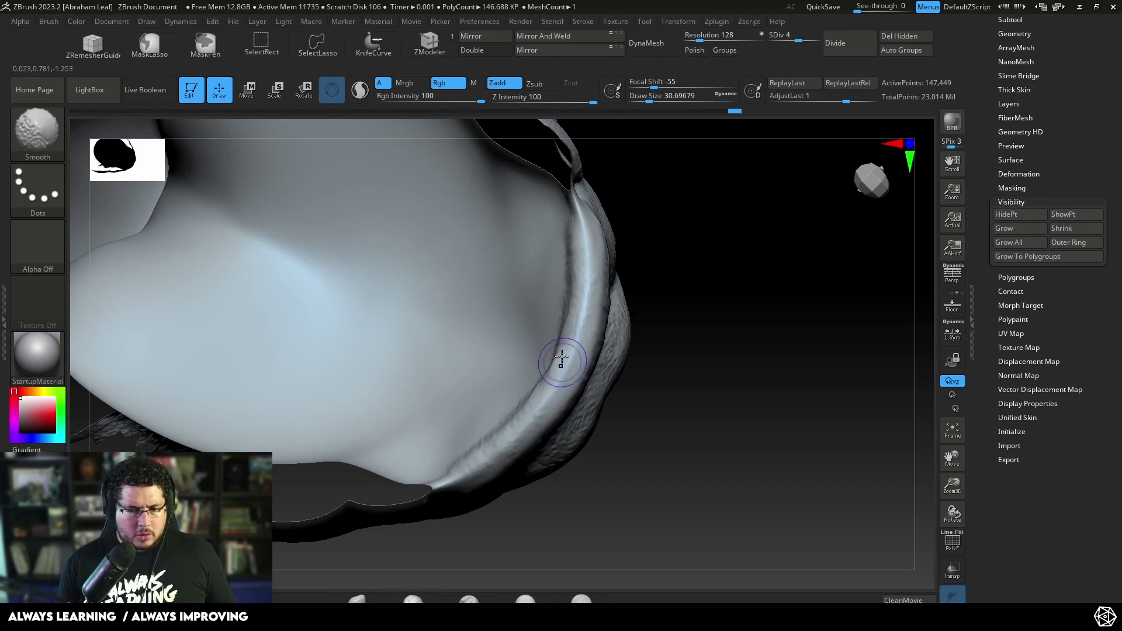
Flatten the rim of the lower lip with TrimDynamic at draw size about 44
key("b")
key("t")
key("d")
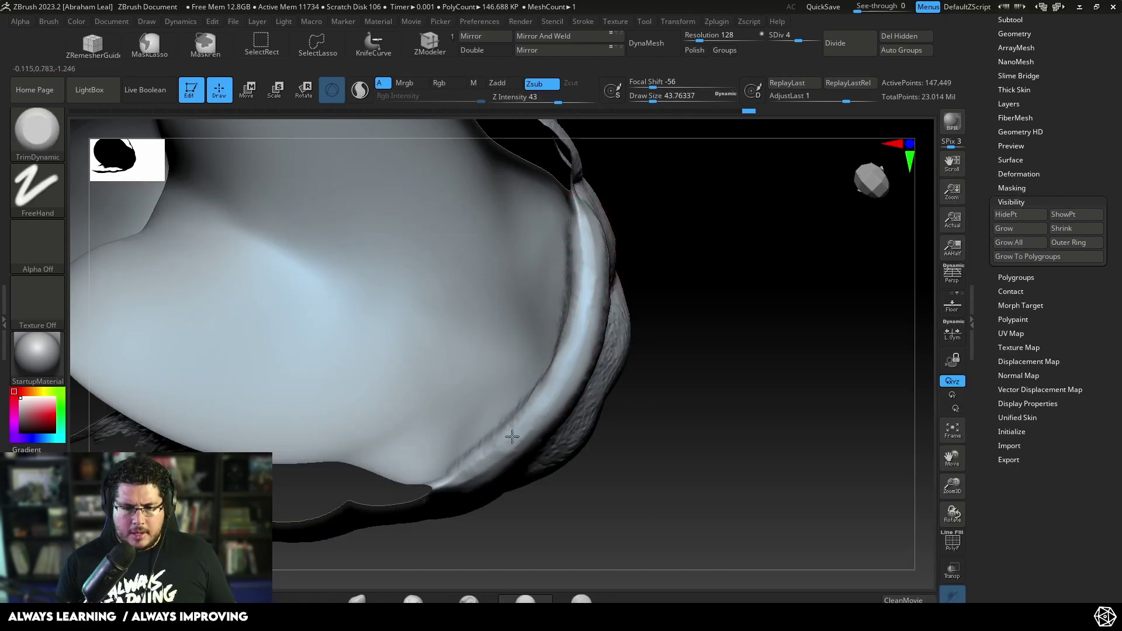
right_click_drag(567, 379, 564, 330)
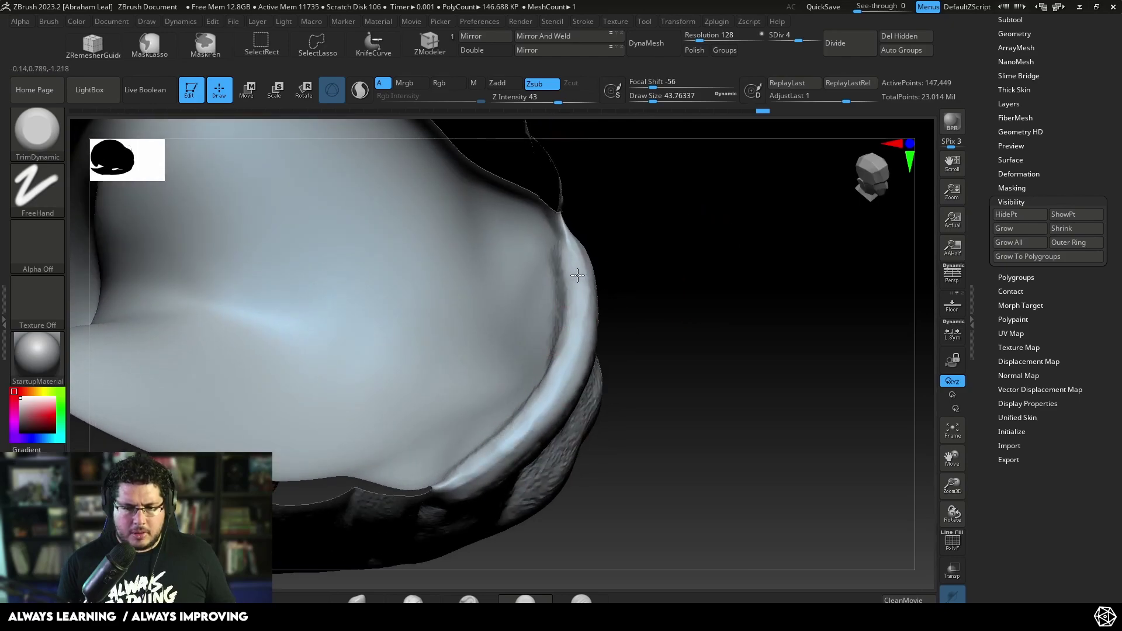
right_click_drag(633, 224, 570, 245)
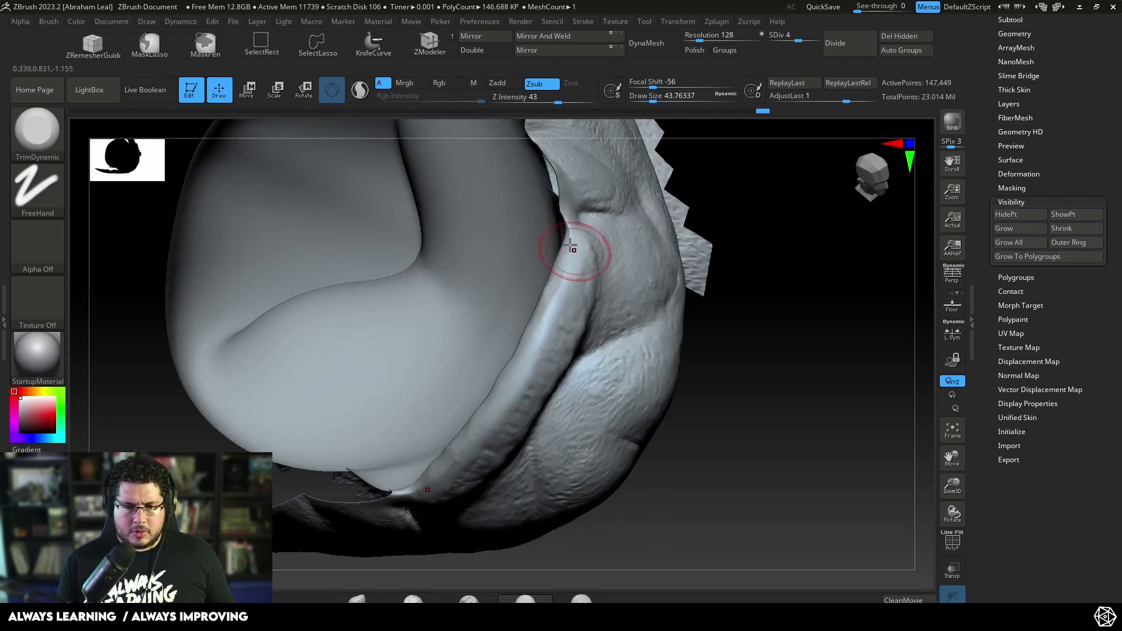
mouse_move(518, 327)
right_mouse_down()
mouse_move(742, 240)
mouse_move(644, 278)
mouse_move(592, 234)
right_mouse_up()
Add more volume along the inner rim of the lower lip with ClayBuildup at draw size about 44
key("b")
key("c")
key("b")
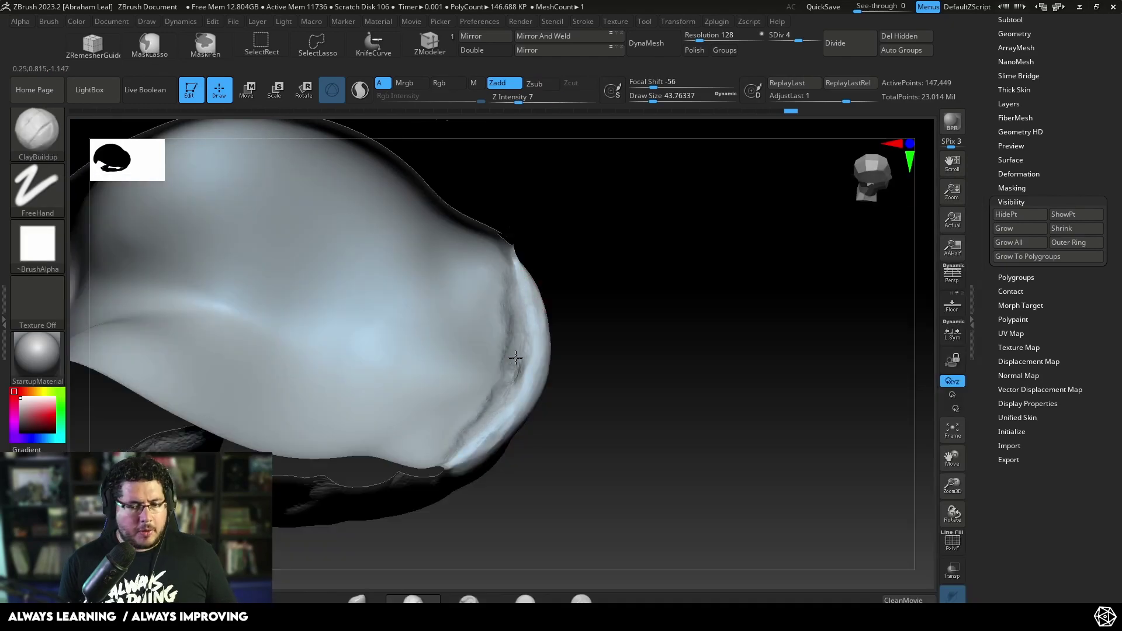
right_click_drag(514, 372, 579, 308)
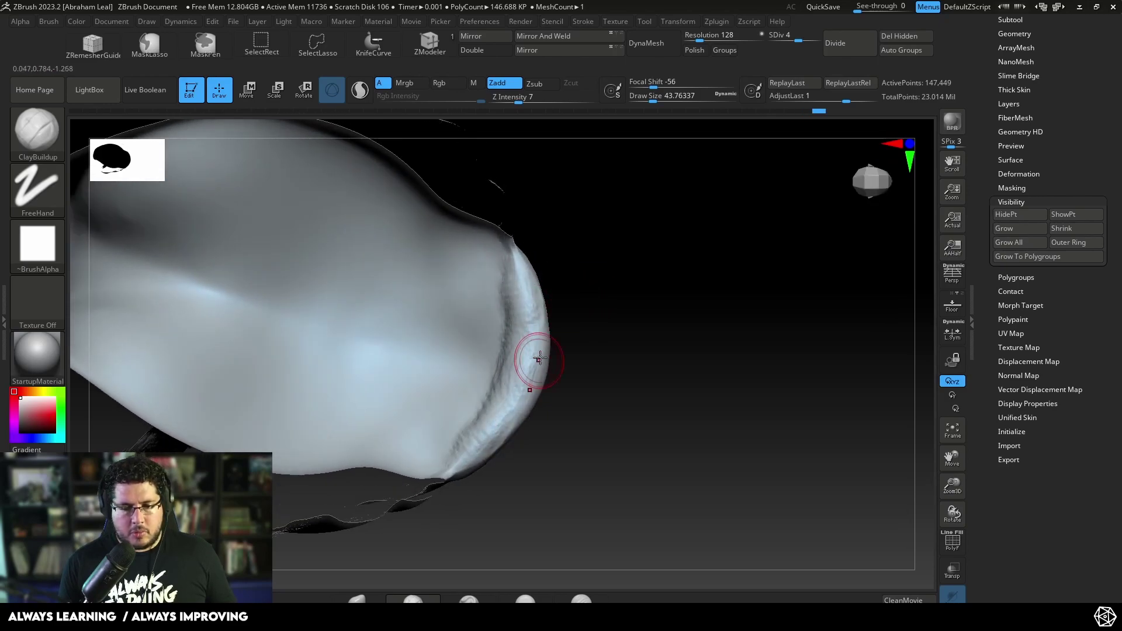
right_click_drag(539, 358, 715, 234)
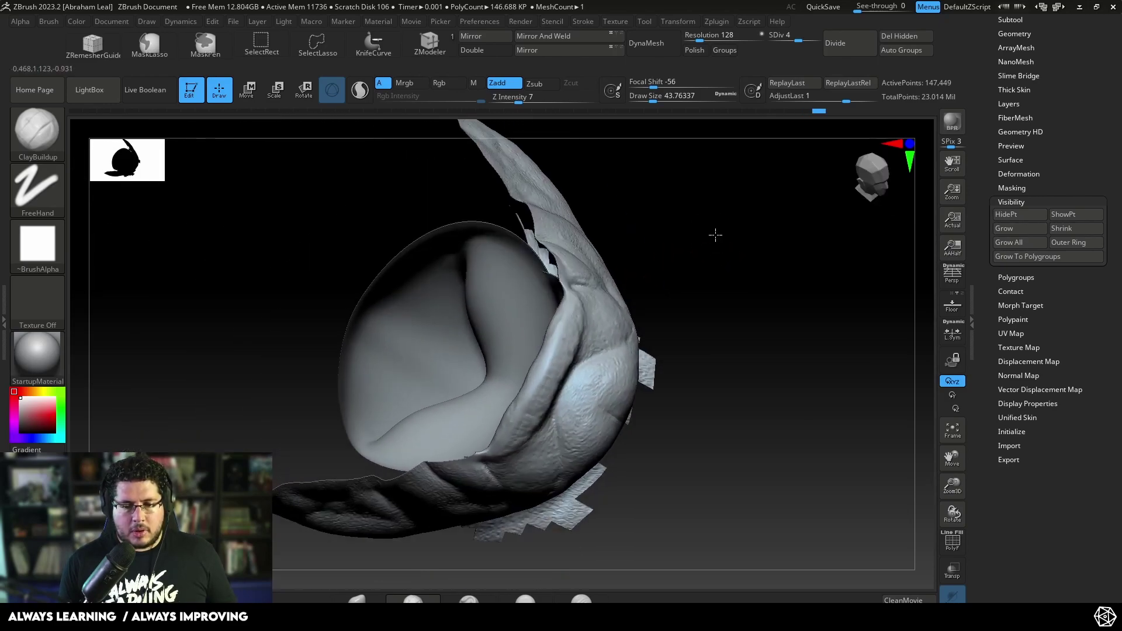
Show the whole bust and isolate the head and body group to expose the inside of the upper lip
left_click(677, 338, "ctrl+shift")
mouse_move(680, 310)
left_mouse_down()
mouse_move(702, 253)
mouse_move(690, 222)
left_mouse_up()
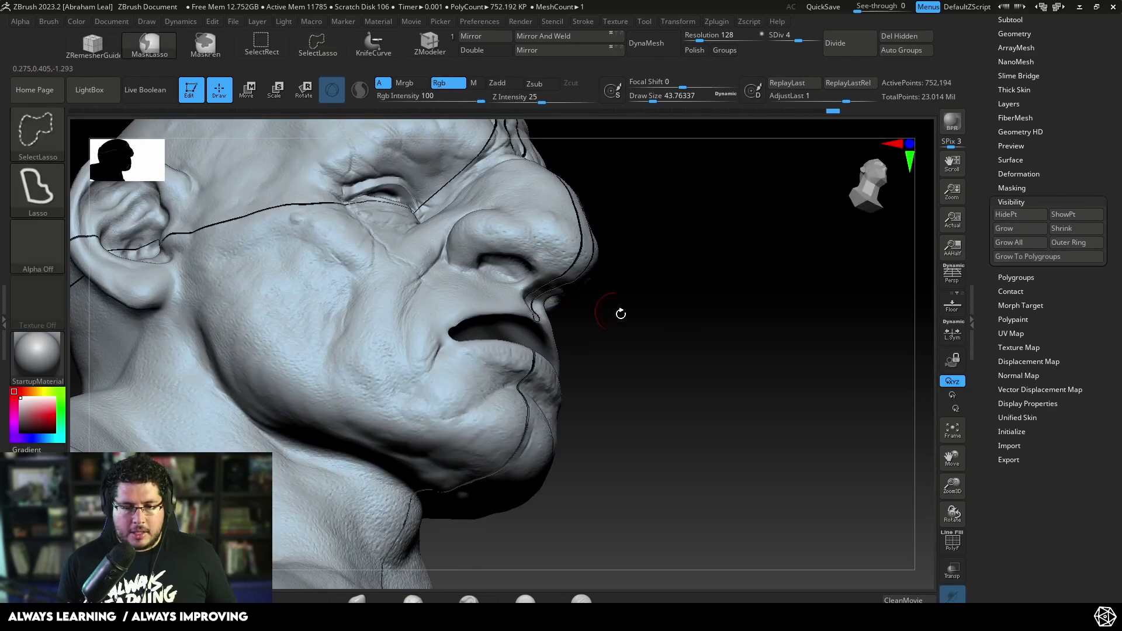
right_click_drag(621, 314, 621, 350, "ctrl")
left_click(522, 329, "ctrl+shift")
mouse_move(654, 325)
left_mouse_down()
mouse_move(679, 271)
mouse_move(717, 276)
mouse_move(660, 251)
left_mouse_up()
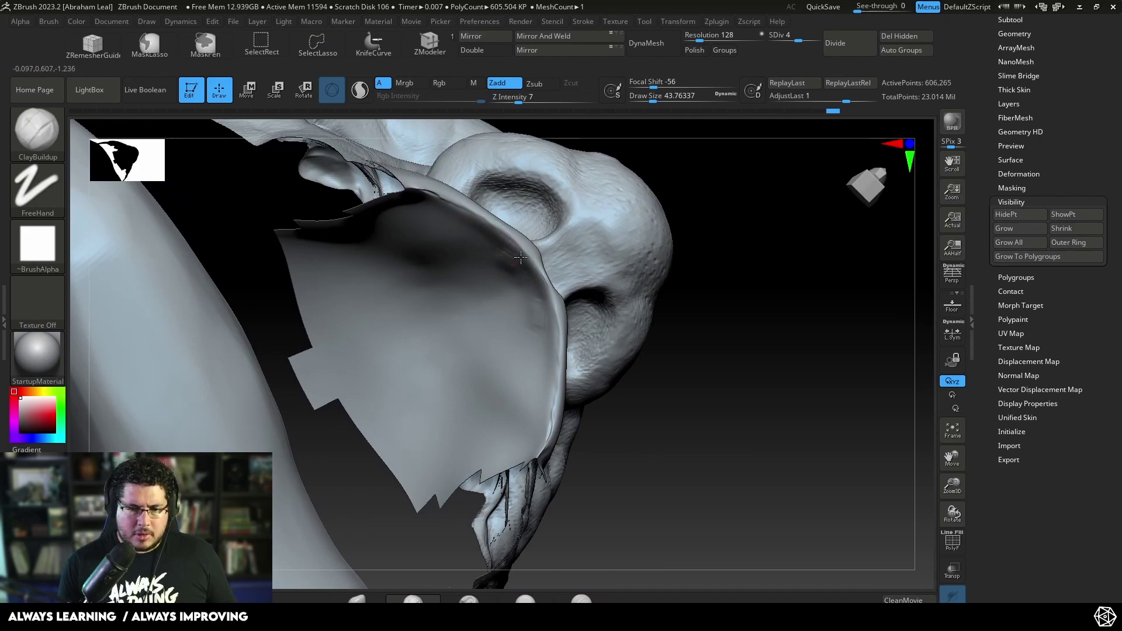
Build up the inner edge of the upper lip with ClayBuildup at draw size about 33
key("space")
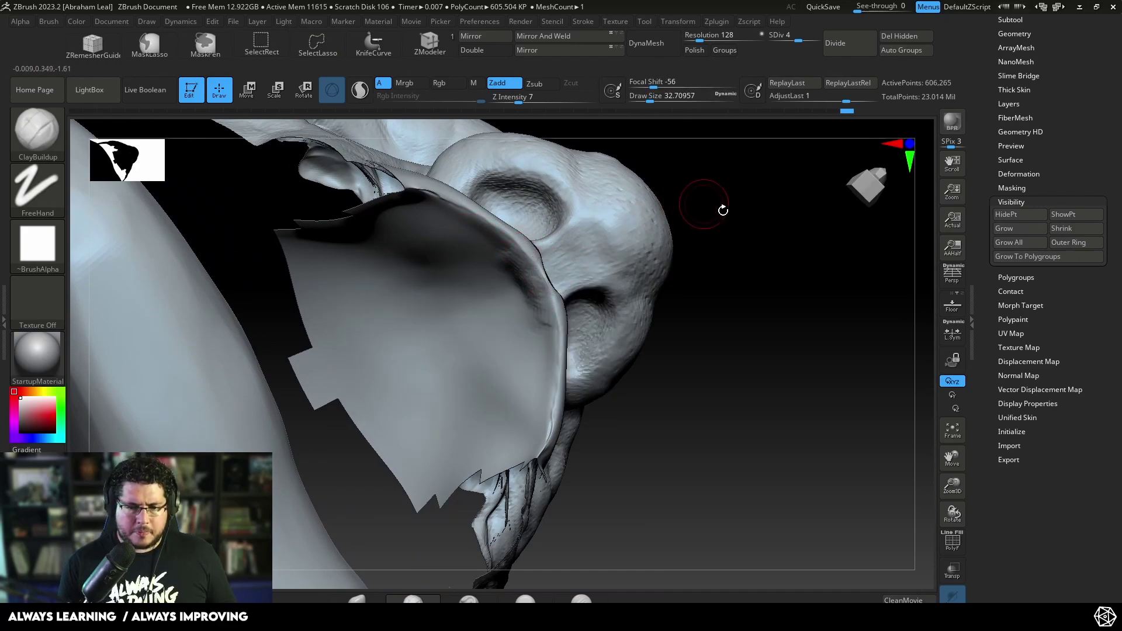
mouse_move(723, 210)
right_mouse_down()
mouse_move(633, 219)
mouse_move(533, 289)
right_mouse_up()
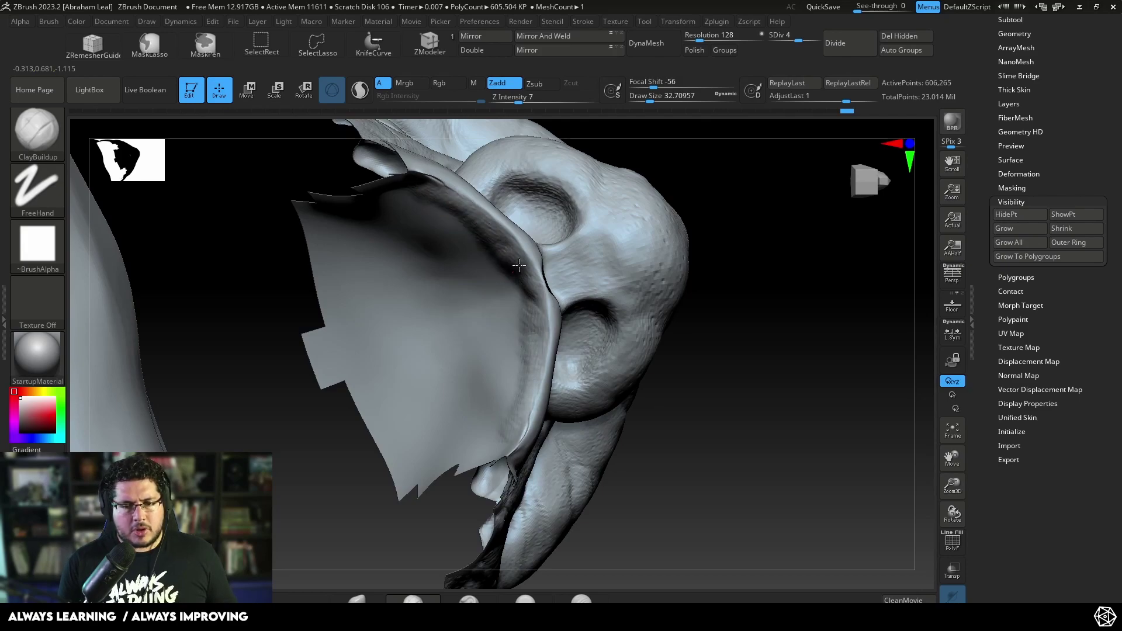
mouse_move(722, 193)
left_mouse_down()
mouse_move(626, 185)
mouse_move(501, 235)
mouse_move(458, 293)
left_mouse_up()
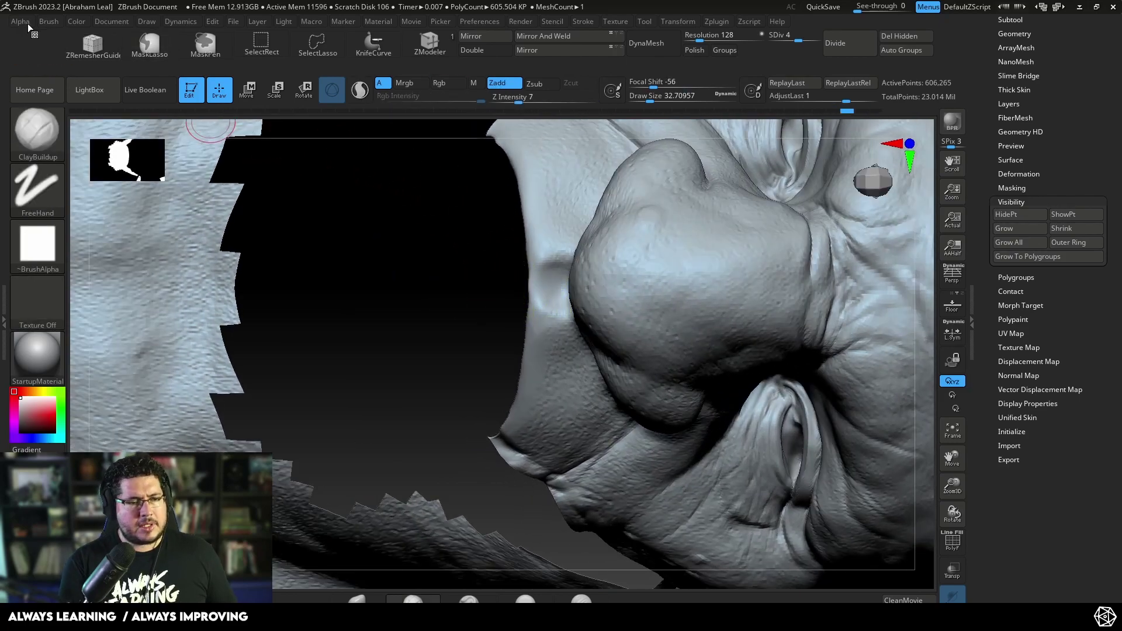
Toggle a masking option in the ClayBuildup brush's Auto Masking settings
left_click(48, 24)
scroll(83, 268, "down", 5)
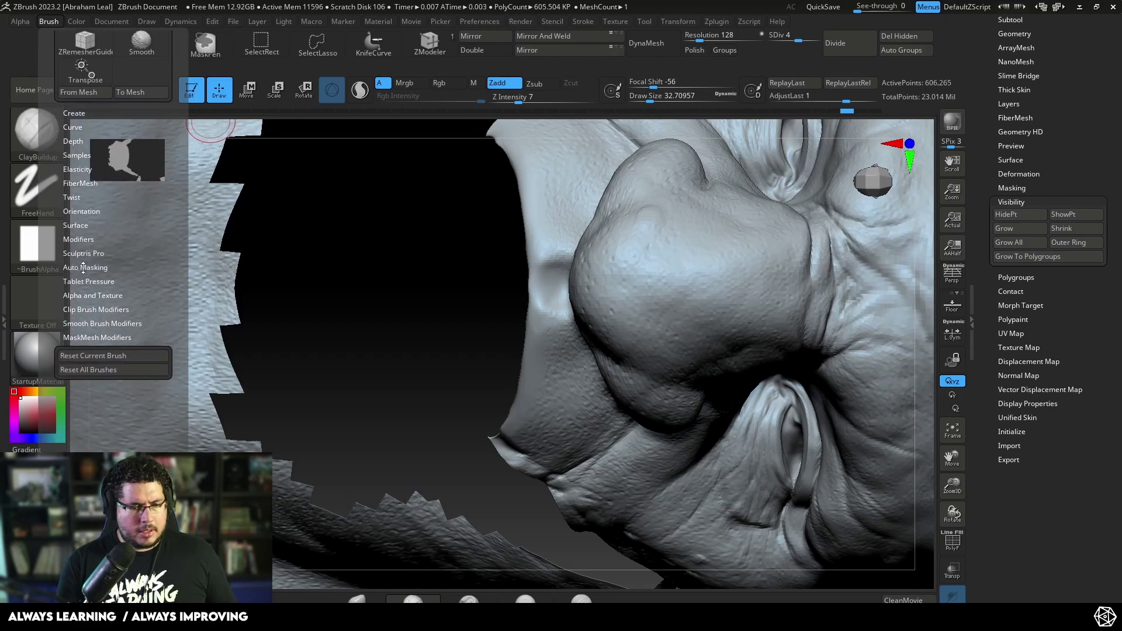
left_click(83, 268)
left_click(93, 449)
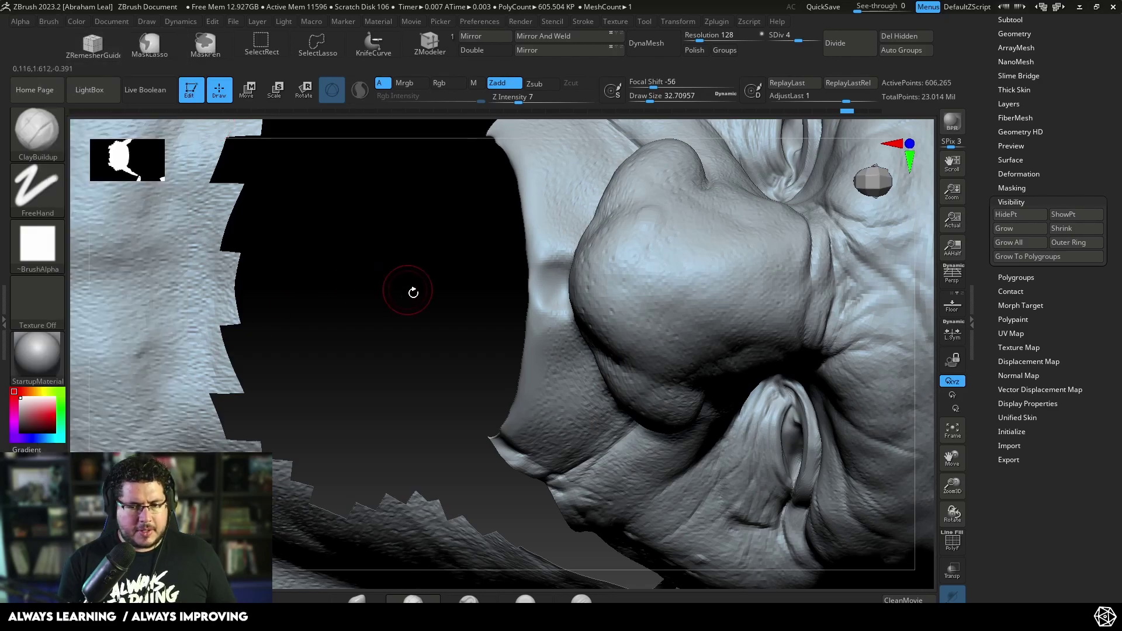
Build up the inner rim of the upper lip with ClayBuildup at draw size about 33 and smooth its end near the mouth corner
left_click_drag(413, 293, 518, 275)
left_click_drag(835, 222, 805, 209)
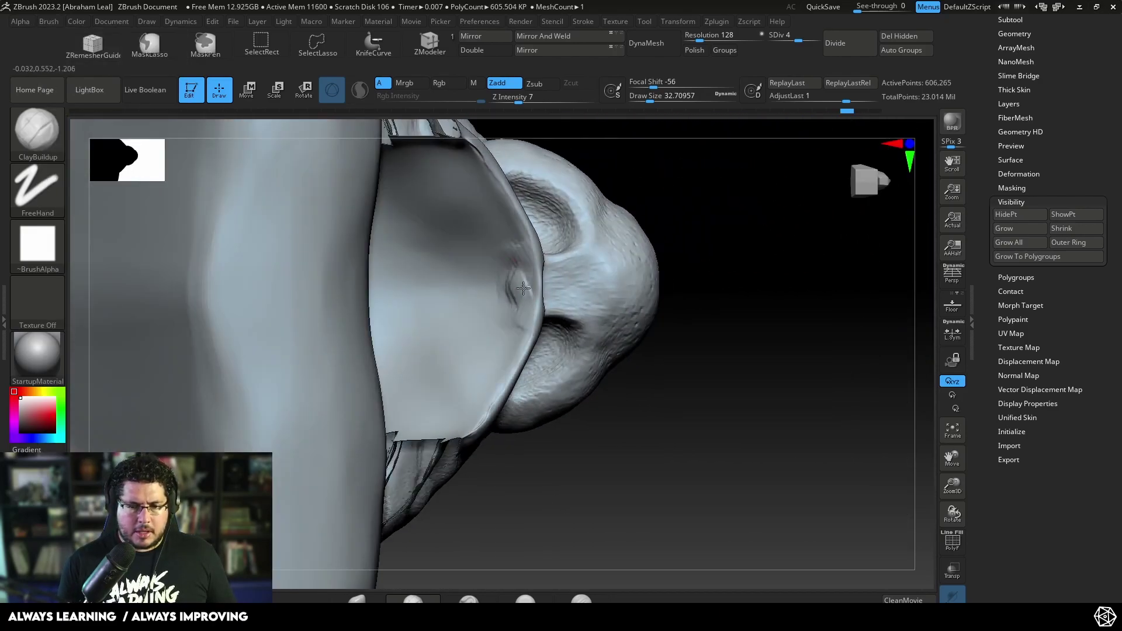
left_click_drag(523, 287, 527, 275)
left_click_drag(696, 194, 635, 208)
right_click_drag(514, 288, 410, 272)
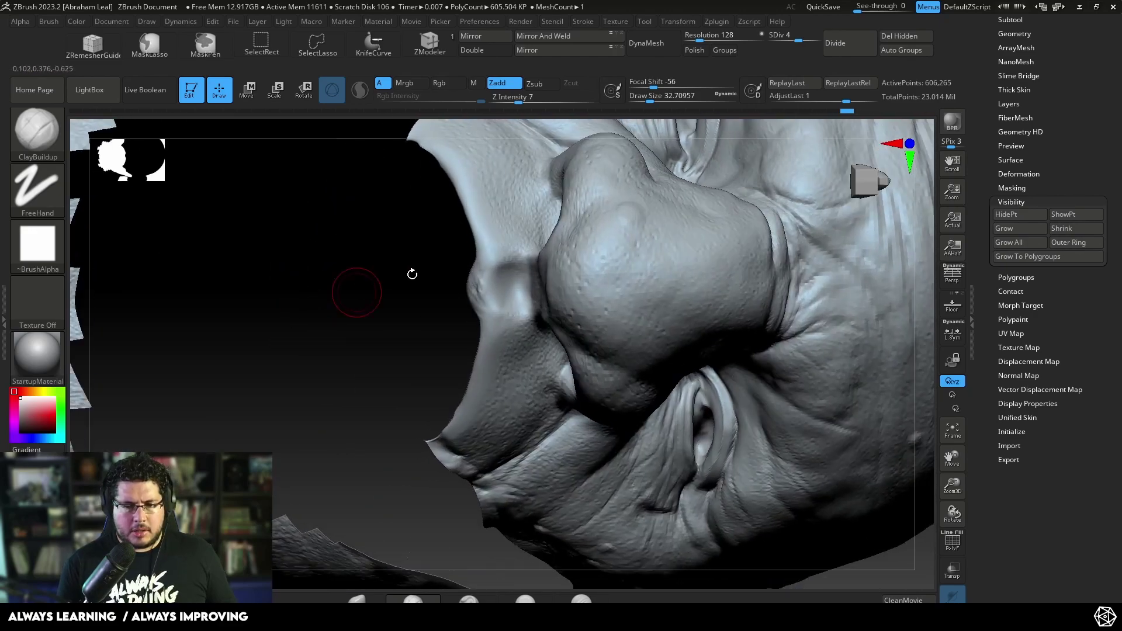
mouse_move(358, 293)
left_mouse_down()
mouse_move(404, 293)
mouse_move(492, 264)
mouse_move(505, 327)
mouse_move(499, 234)
mouse_move(497, 333)
mouse_move(498, 227)
mouse_move(502, 350)
mouse_move(488, 201)
mouse_move(502, 374)
mouse_move(466, 174)
left_mouse_up()
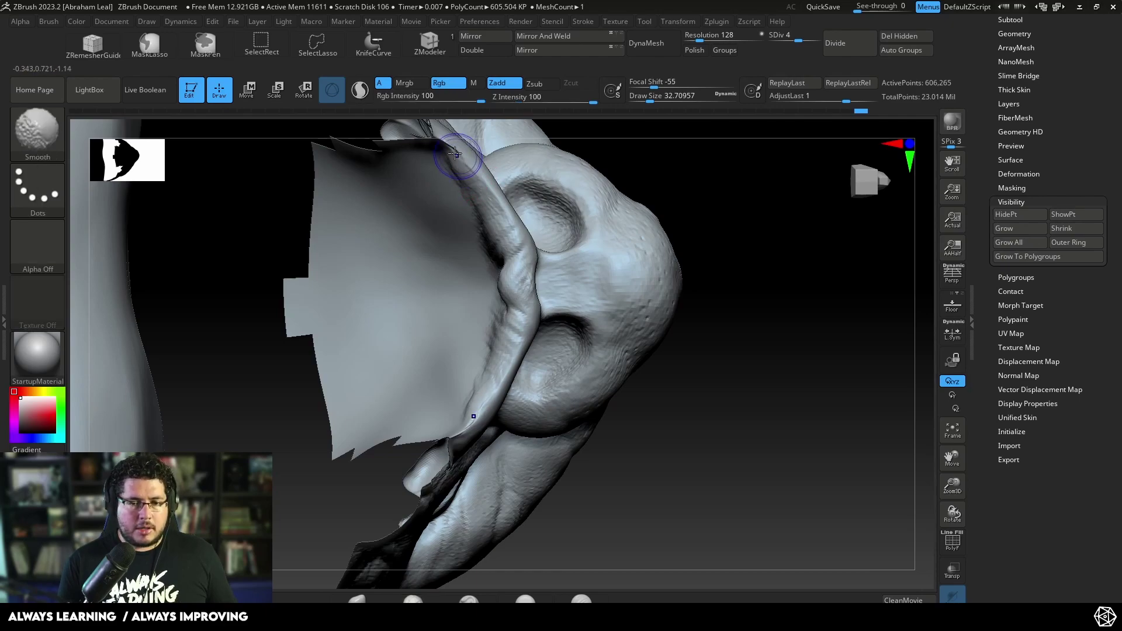
left_click_drag(456, 152, 461, 161, "shift")
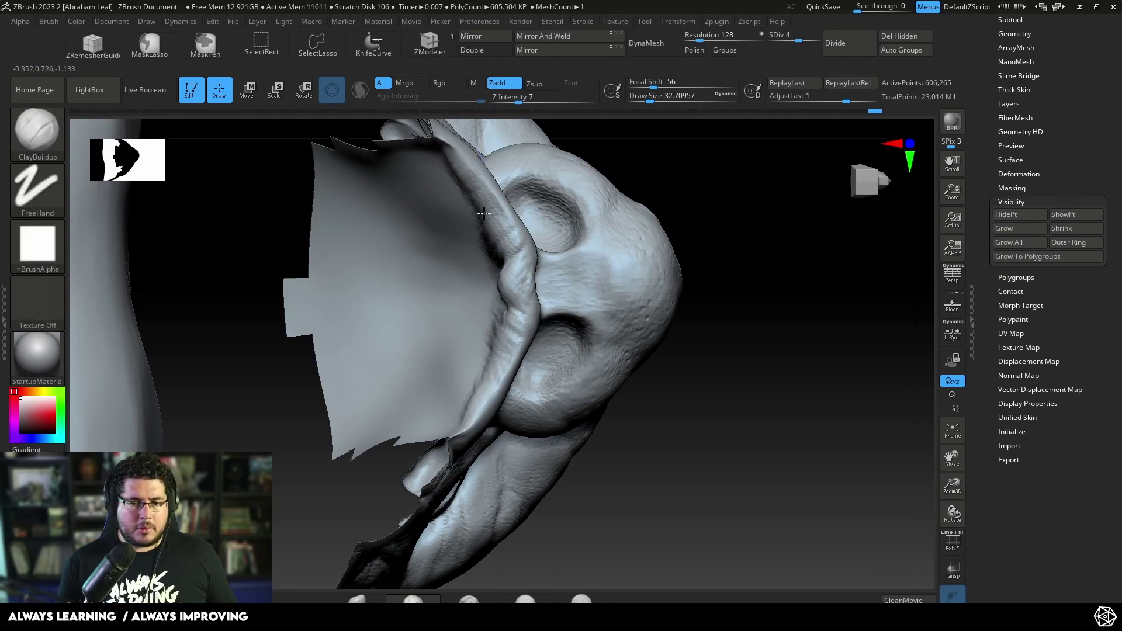
Check the mouth on the full bust, isolate the head and body group again, and thicken the inner upper lip further with ClayBuildup
left_click_drag(718, 305, 847, 461)
left_click(729, 333, "ctrl+shift")
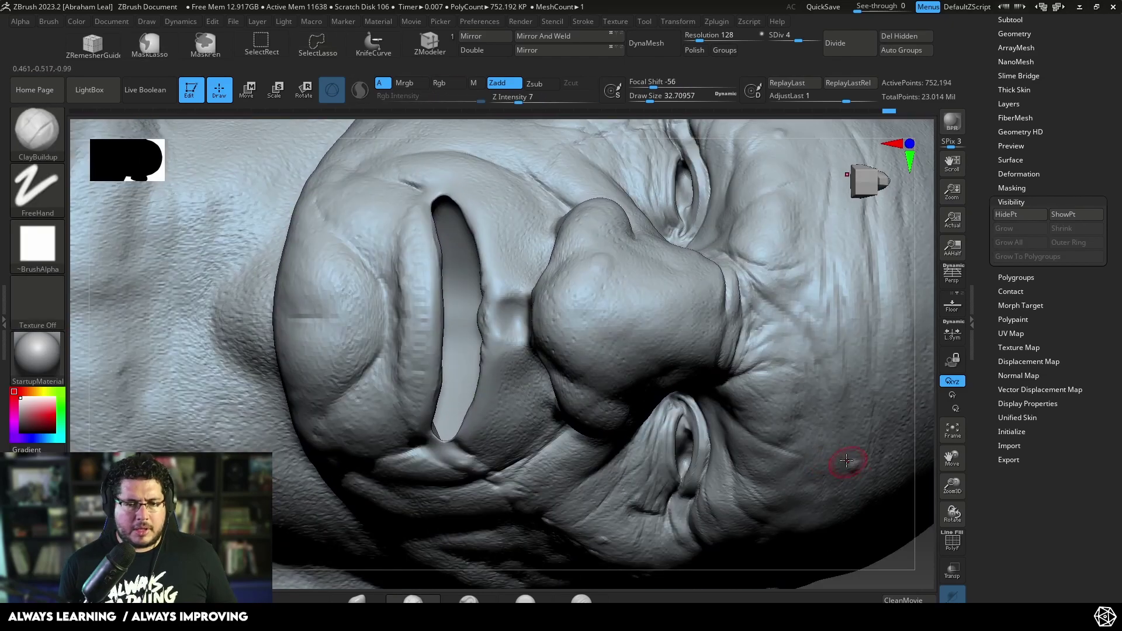
left_click_drag(935, 488, 937, 470)
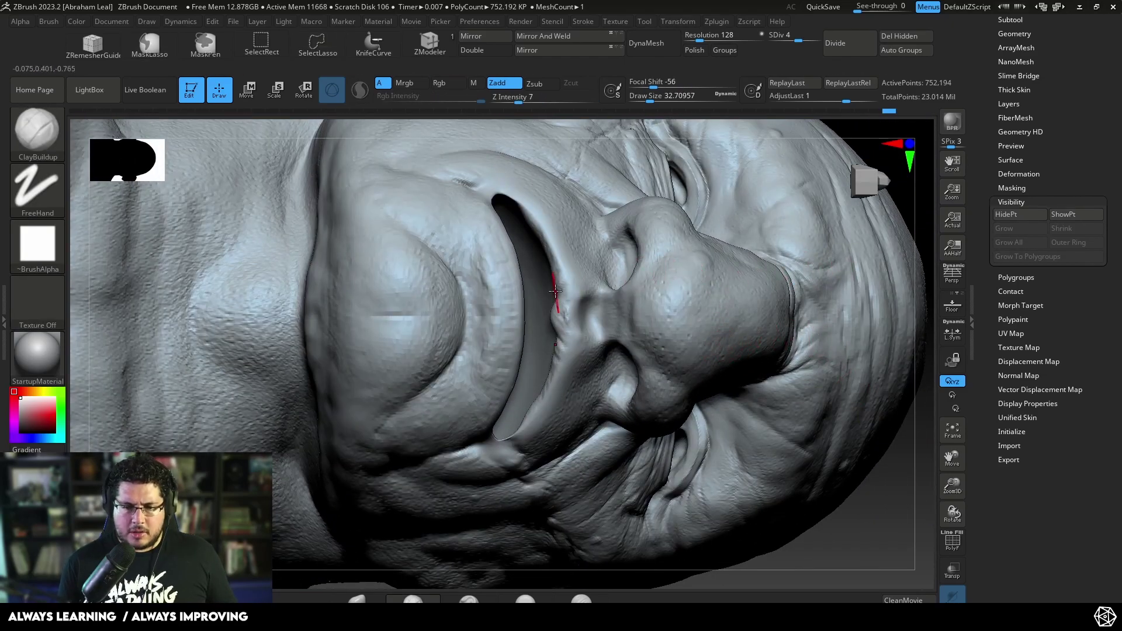
left_click(565, 310, "ctrl+shift")
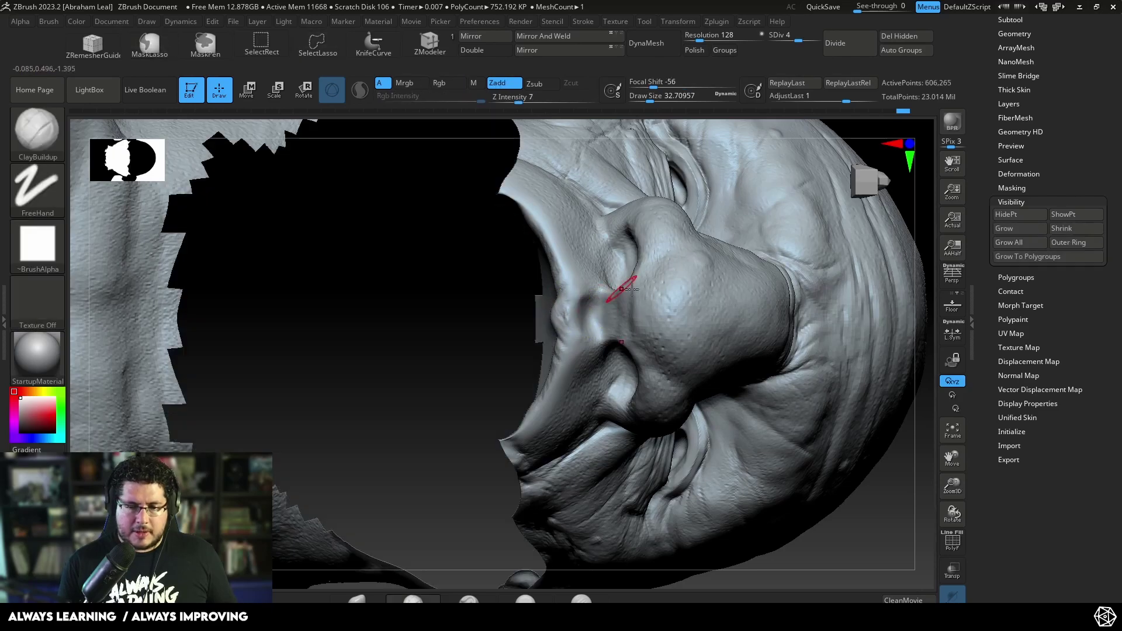
left_click_drag(497, 304, 555, 298)
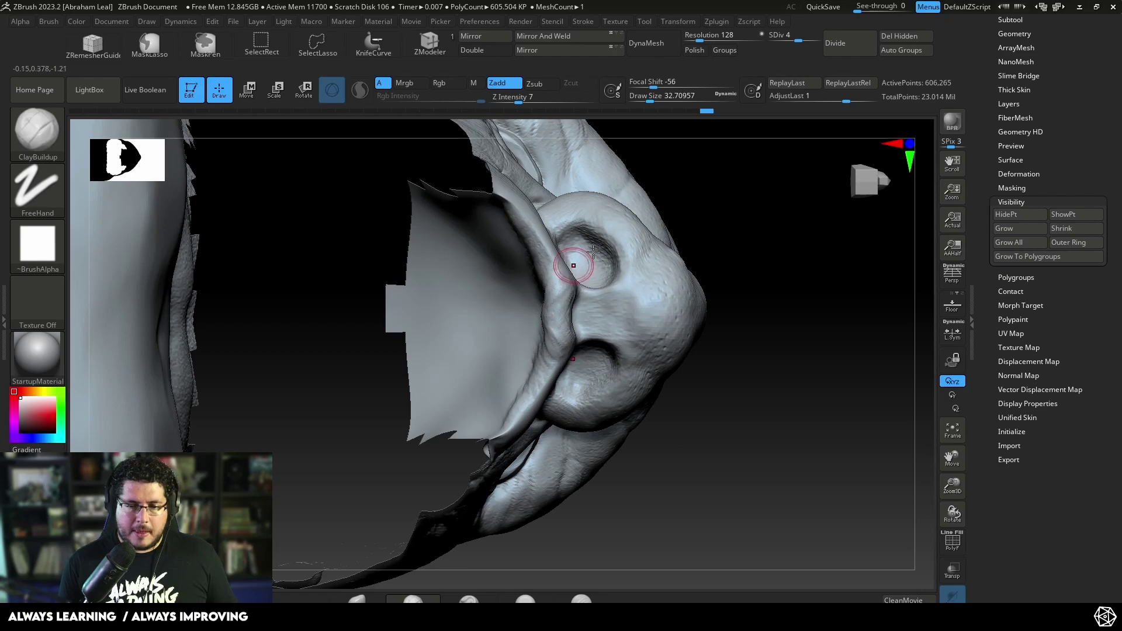
mouse_move(593, 251)
right_mouse_down()
mouse_move(539, 285)
mouse_move(623, 216)
mouse_move(613, 205)
mouse_move(640, 209)
mouse_move(541, 295)
mouse_move(548, 268)
right_mouse_up()
mouse_move(544, 257)
left_mouse_down()
mouse_move(514, 234)
mouse_move(495, 194)
mouse_move(532, 219)
mouse_move(531, 310)
left_mouse_up()
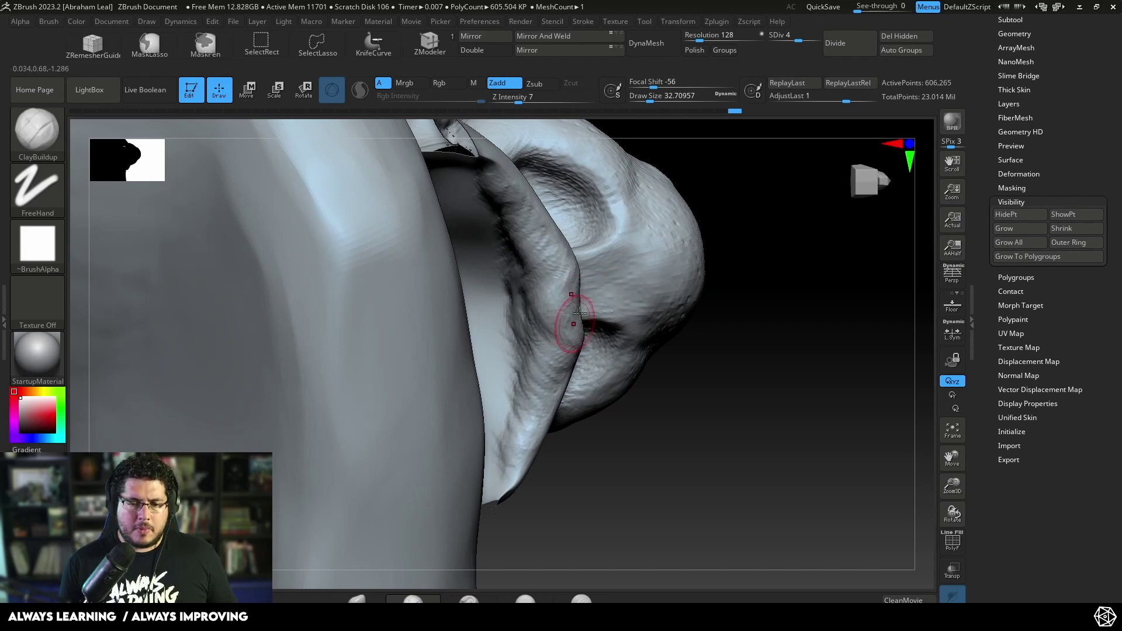
mouse_move(564, 301)
right_mouse_down()
mouse_move(709, 466)
mouse_move(742, 346)
mouse_move(862, 280)
mouse_move(804, 253)
mouse_move(811, 305)
mouse_move(766, 335)
right_mouse_up()
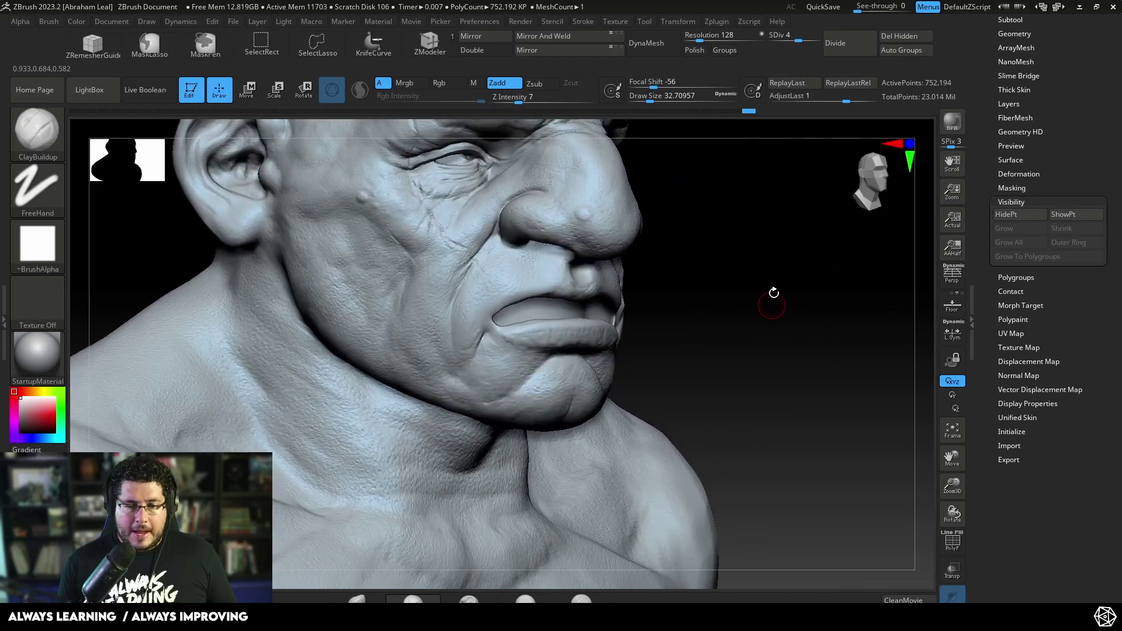
Reduce the draw size to about 23 for work on the mouth corner and lower the mesh to subdivision level 3
right_click_drag(708, 301, 710, 368, "alt")
key("space")
left_click_drag(481, 347, 472, 346)
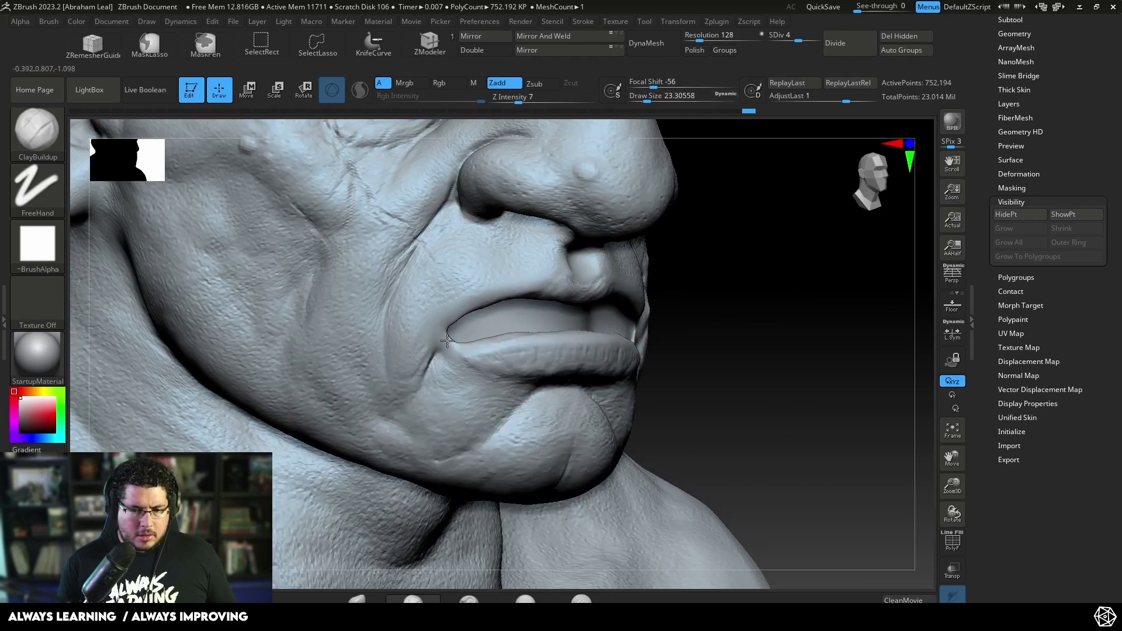
mouse_move(491, 354)
right_mouse_down()
mouse_move(779, 351)
mouse_move(473, 351)
right_mouse_up()
key("shift")
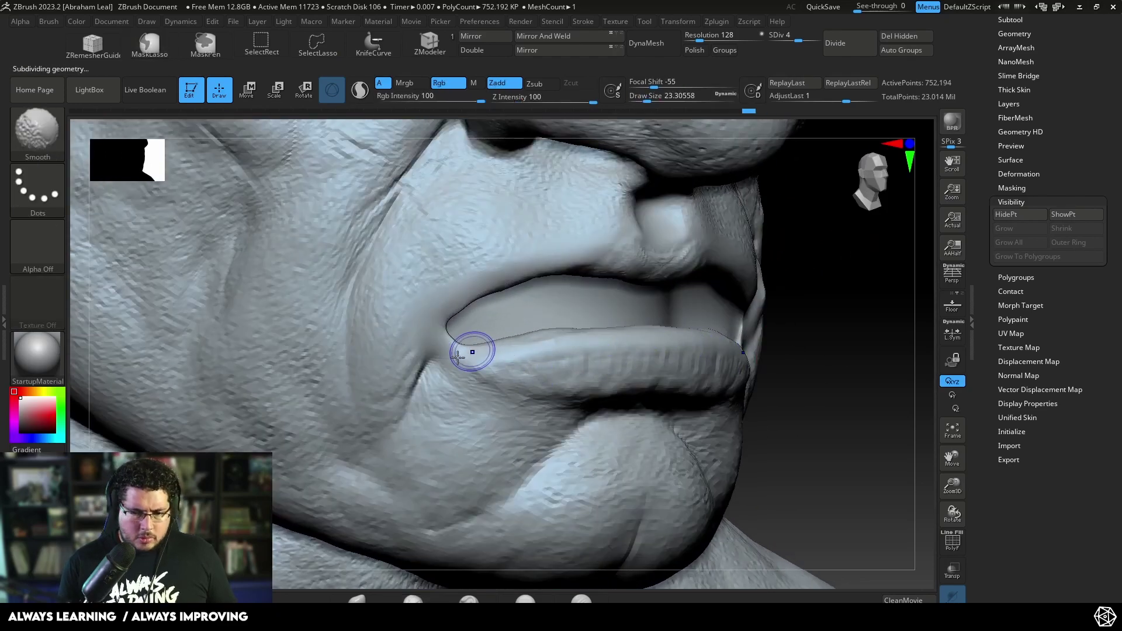
key("shift+d")
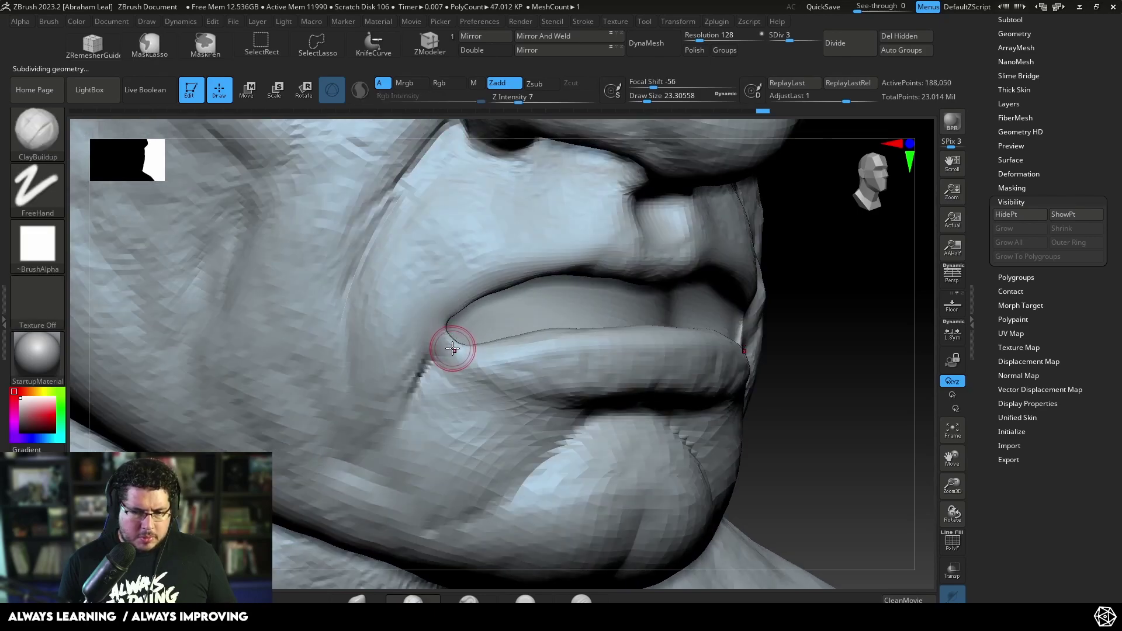
Reshape the mouth corners and lip line symmetrically with the Move brush at draw size about 31
key("b")
key("m")
key("v")
key("space")
mouse_move(451, 342)
left_mouse_down()
mouse_move(454, 325)
mouse_move(449, 343)
left_mouse_up()
key("space")
key("space")
left_click_drag(877, 338, 760, 344)
left_click_drag(694, 311, 680, 298)
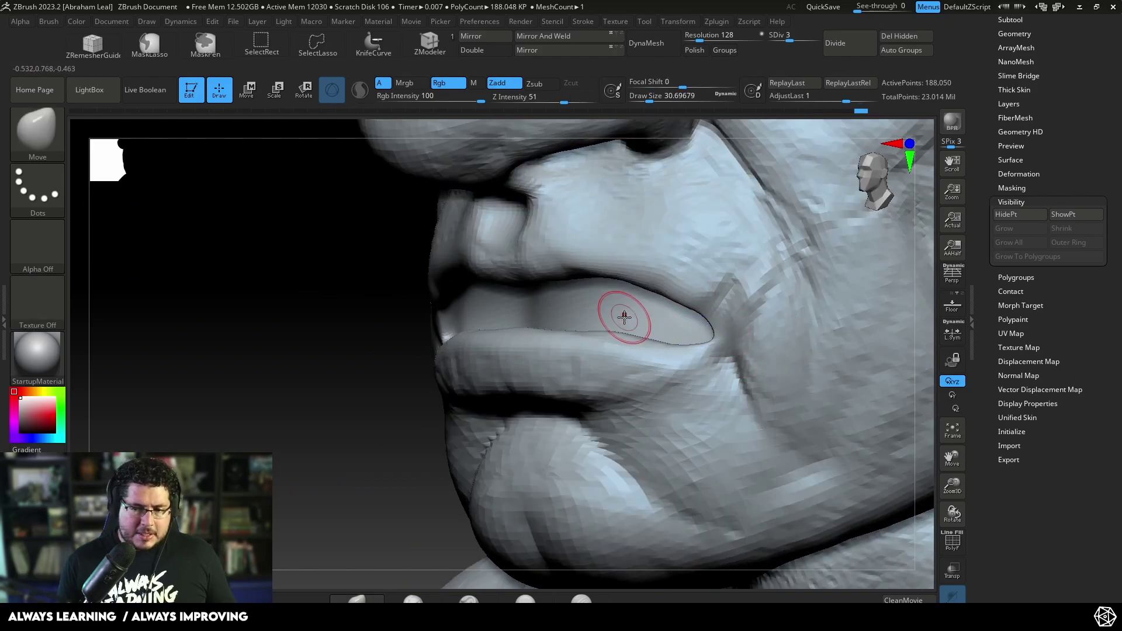
right_click_drag(619, 314, 428, 343)
left_click_drag(847, 301, 752, 283)
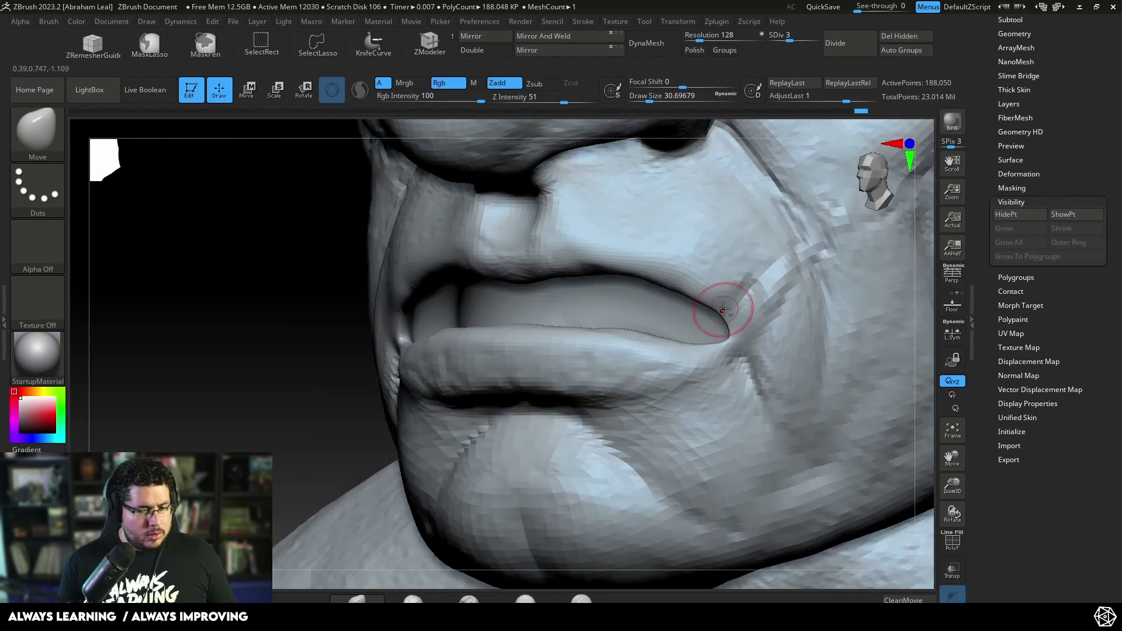
right_click_drag(321, 354, 348, 355)
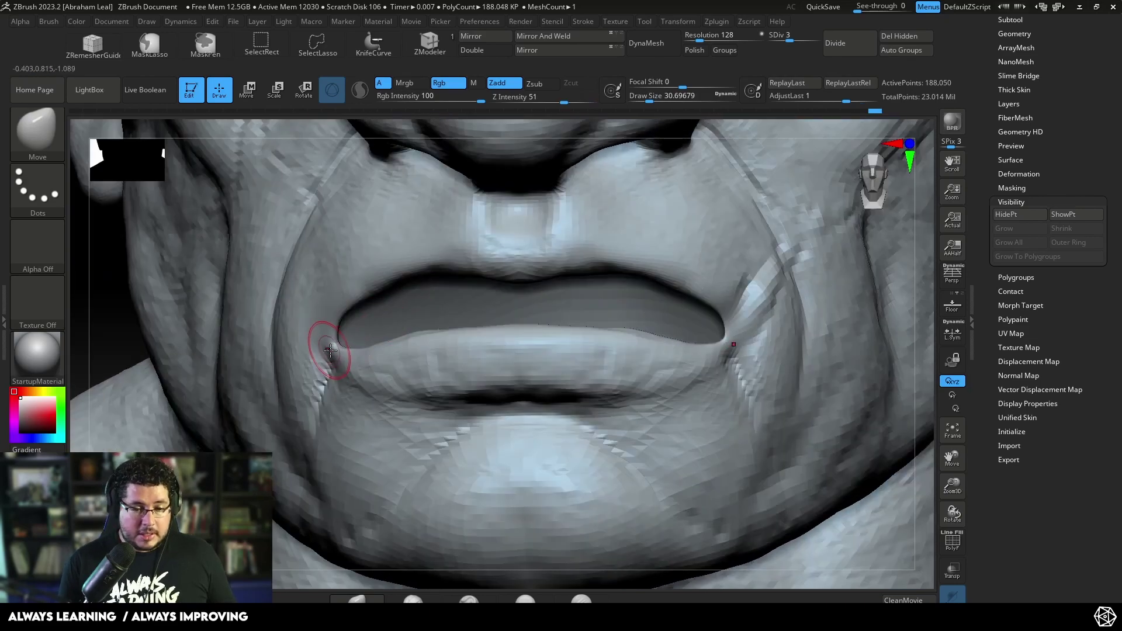
right_click_drag(138, 346, 168, 333)
right_click_drag(732, 283, 648, 233)
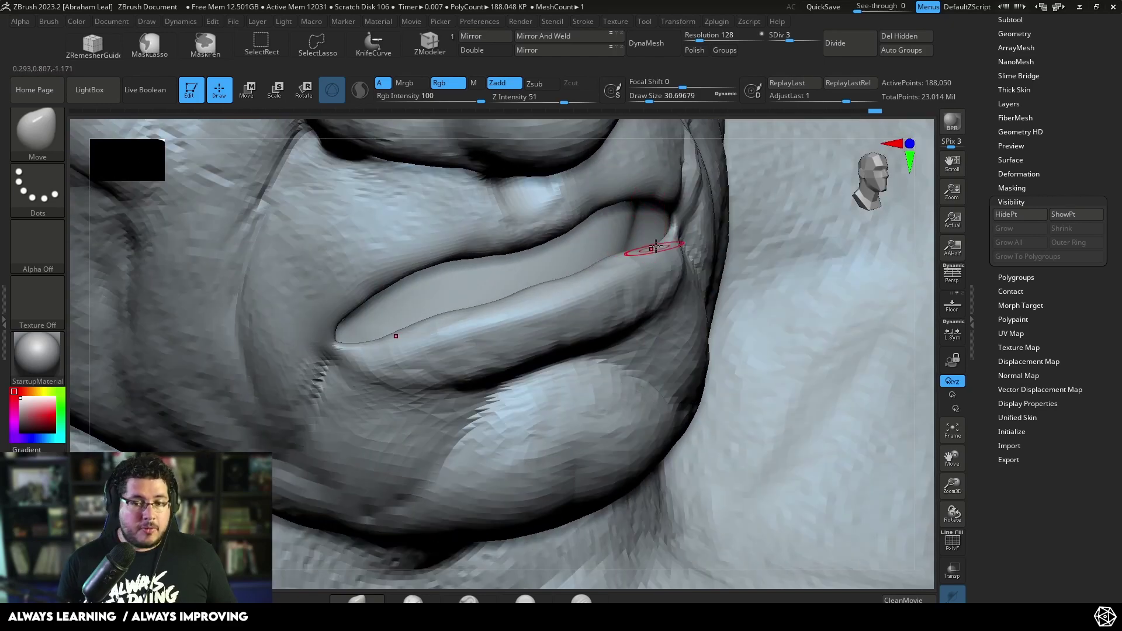
Trim and flatten the folds at the mouth corners with the TrimDynamic brush at draw size about 17
key("b")
key("t")
key("d")
key("space")
left_click_drag(673, 255, 656, 255)
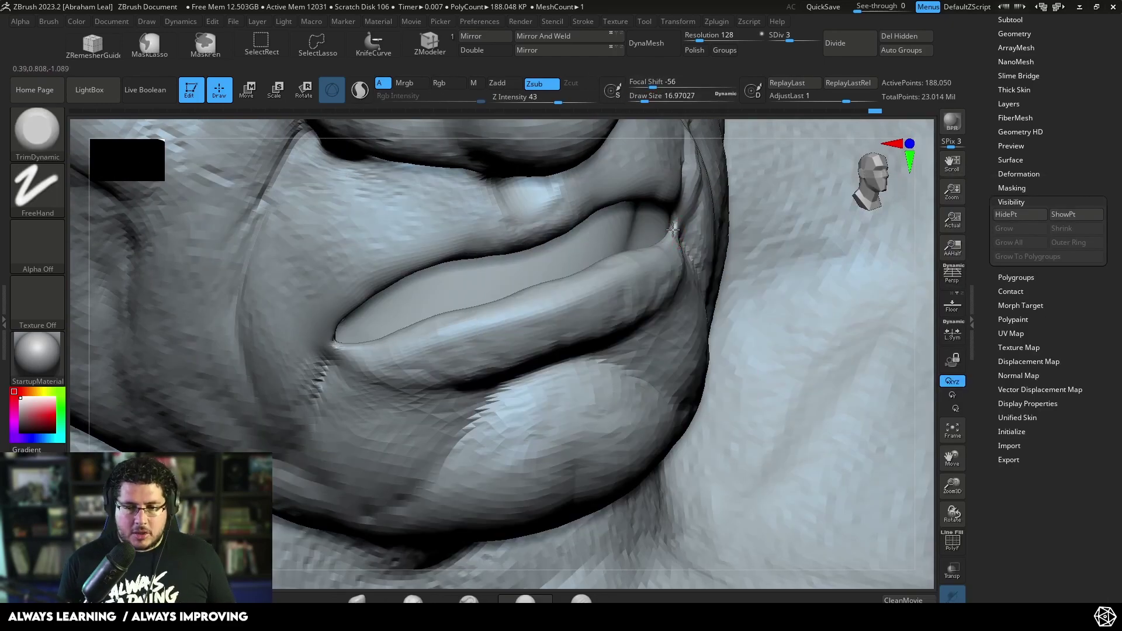
right_click_drag(914, 288, 669, 222)
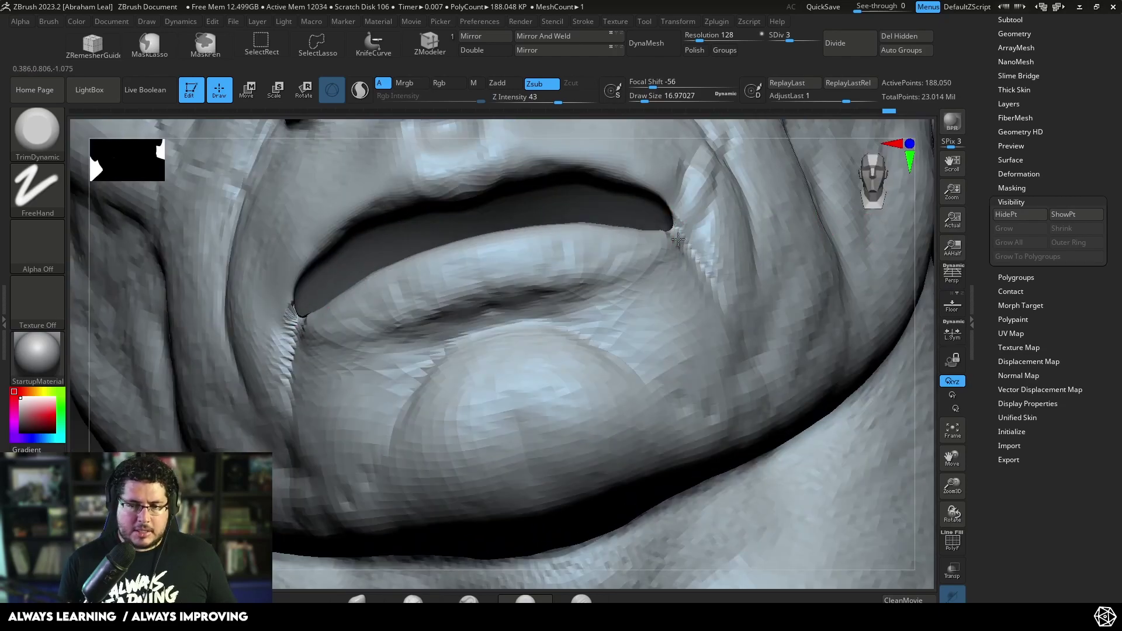
right_click_drag(929, 284, 363, 334)
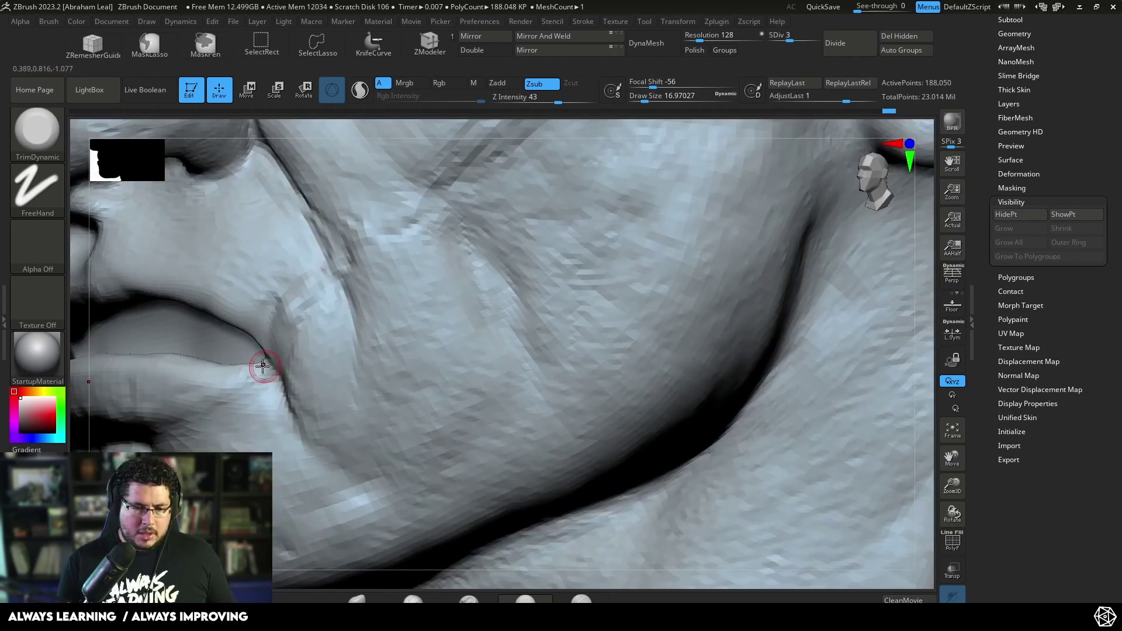
left_click_drag(917, 335, 865, 275, "alt")
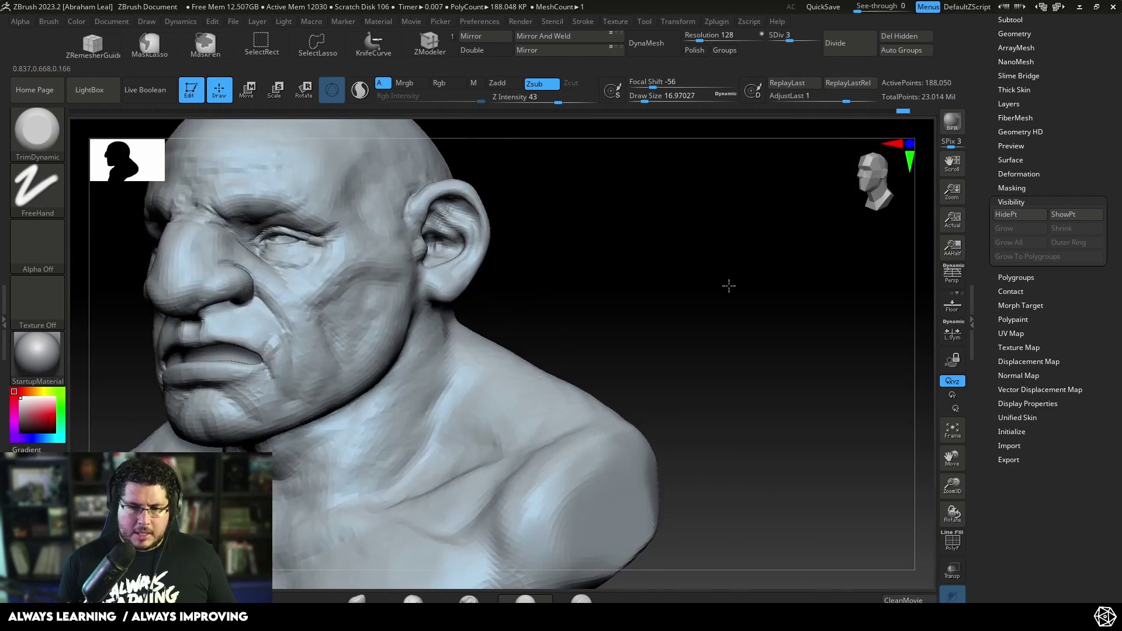
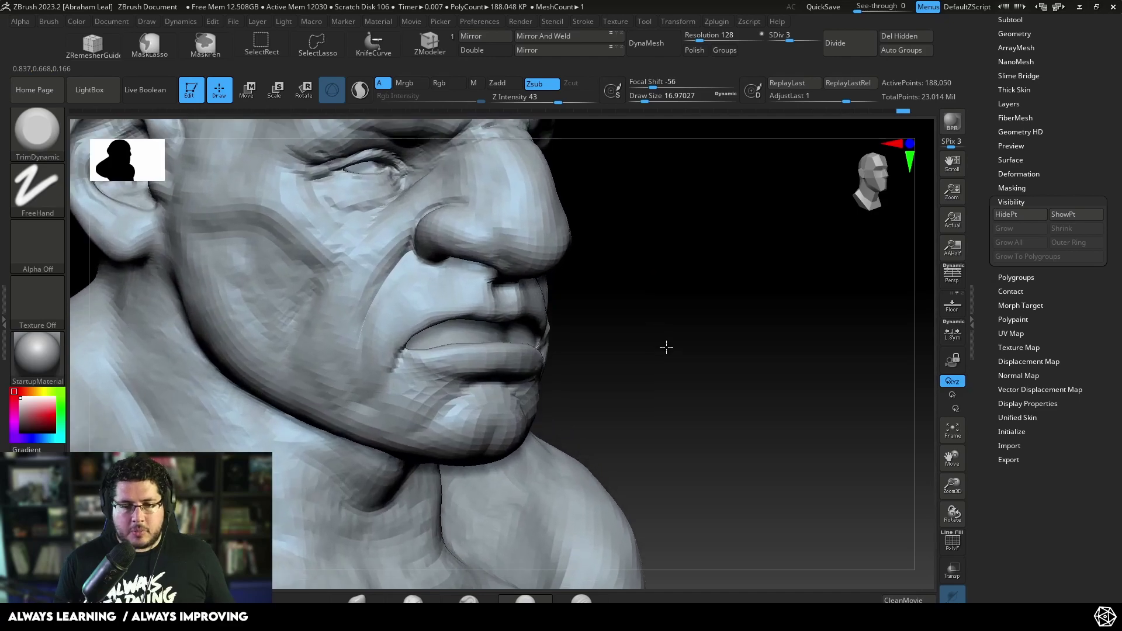
Expand the tool's Layers settings and lower the bust to subdivision level 1
left_click_drag(1051, 88, 1040, 251)
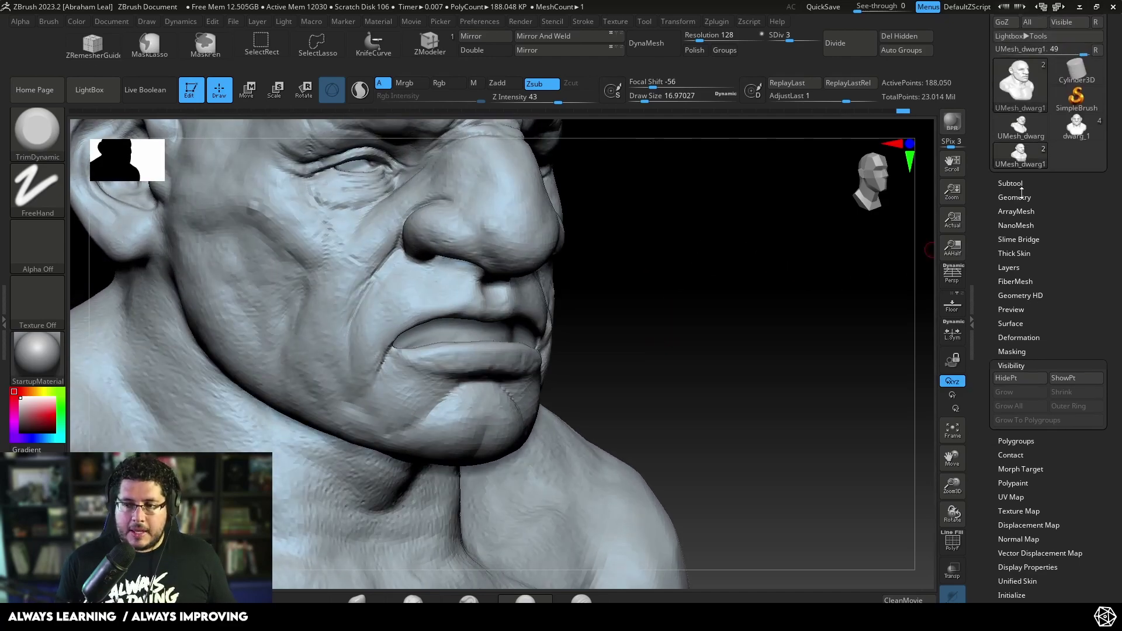
left_click(1016, 267)
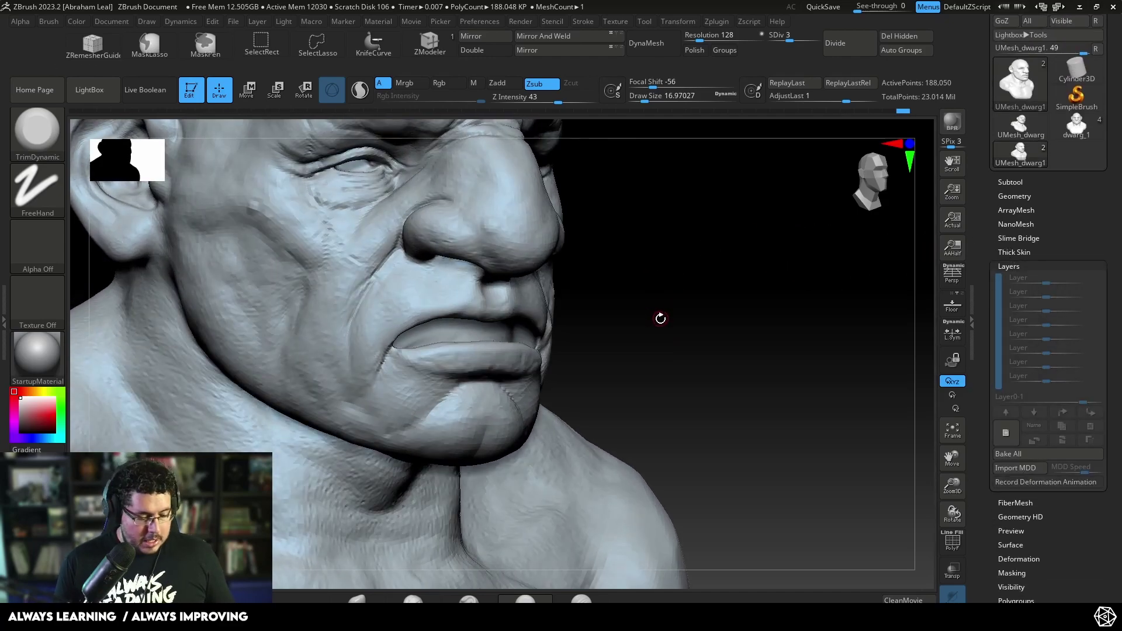
key("shift")
key("shift+d")
key("shift+d")
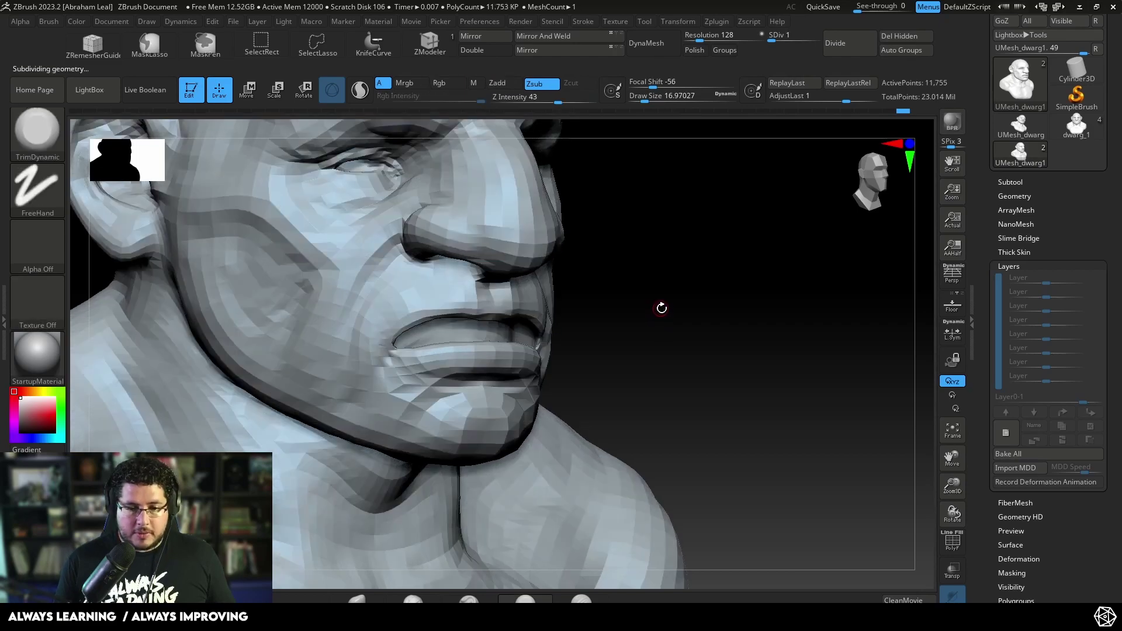
Isolate the lower jaw polygroup, hiding the rest of the bust
left_click(525, 379, "ctrl+shift")
left_click(700, 320, "ctrl+shift")
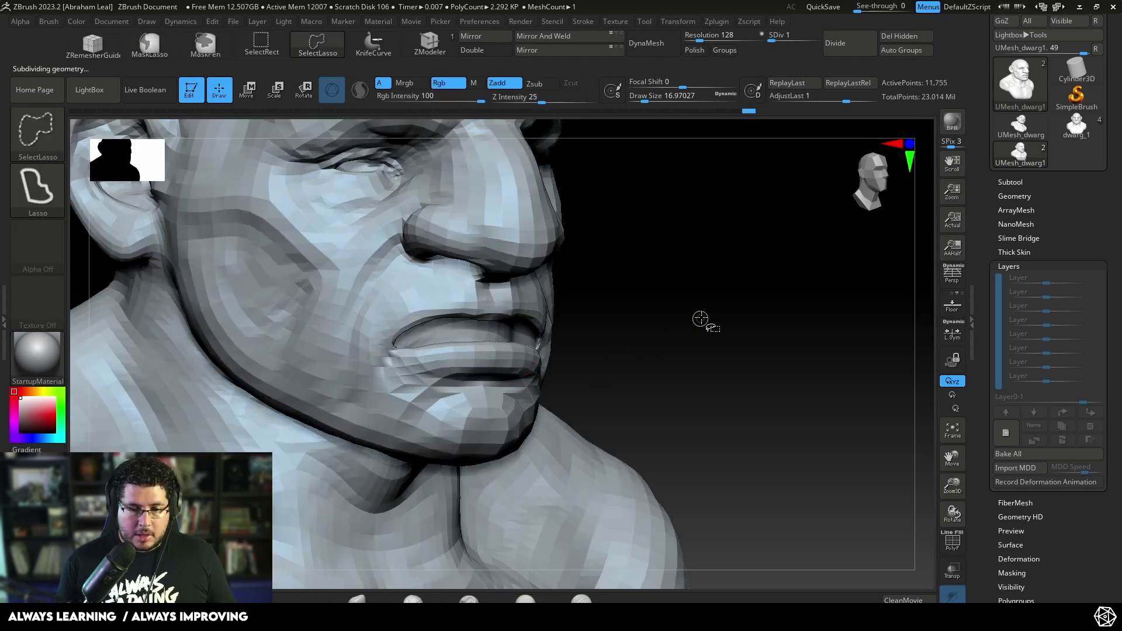
left_click(490, 405, "ctrl+shift")
left_click(651, 353, "ctrl+shift")
left_click(521, 396, "ctrl+shift")
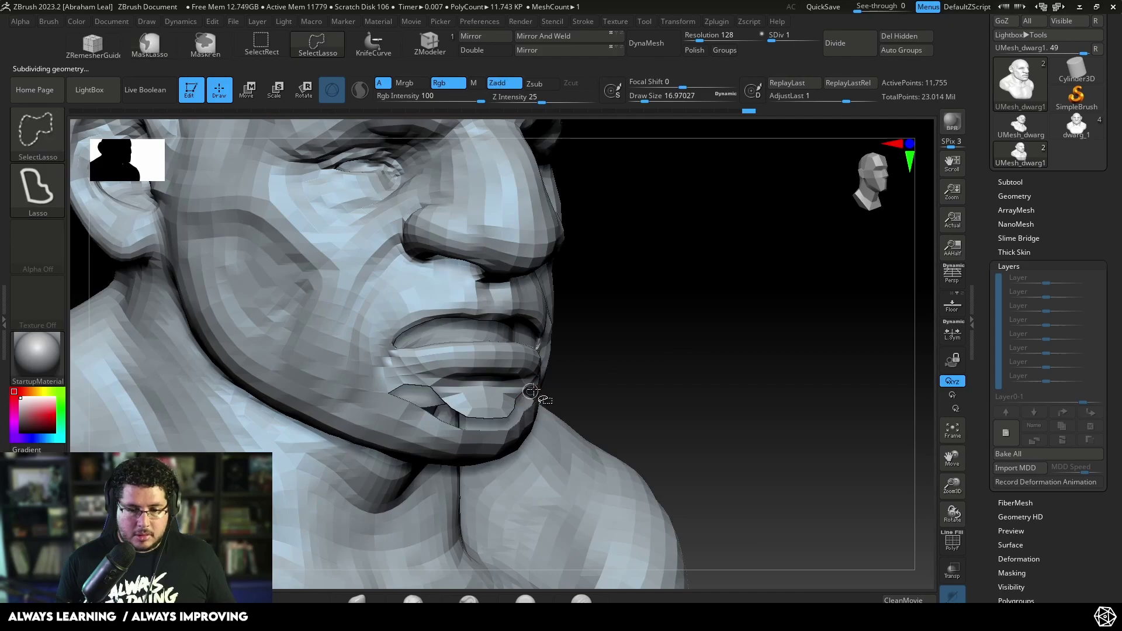
left_click(601, 367, "ctrl+shift")
left_click(535, 368, "ctrl+shift")
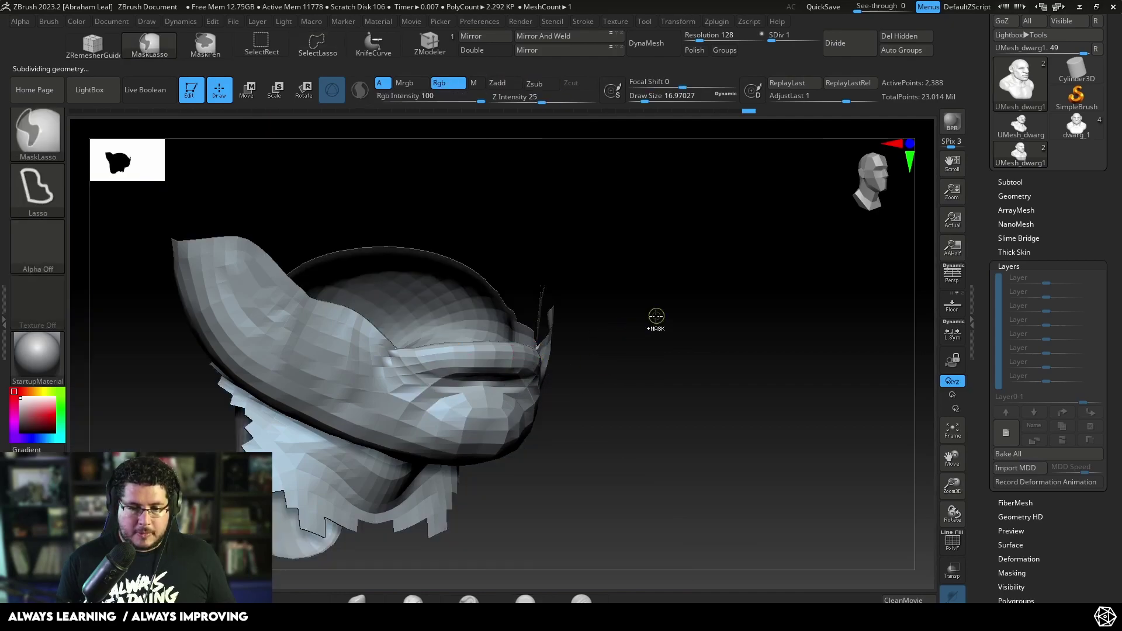
Mask the jaw group, show the whole bust, and invert the mask to leave only the lower jaw unmasked
left_click(688, 312, "ctrl+shift")
left_click(534, 374, "ctrl+shift")
left_click(624, 353, "ctrl")
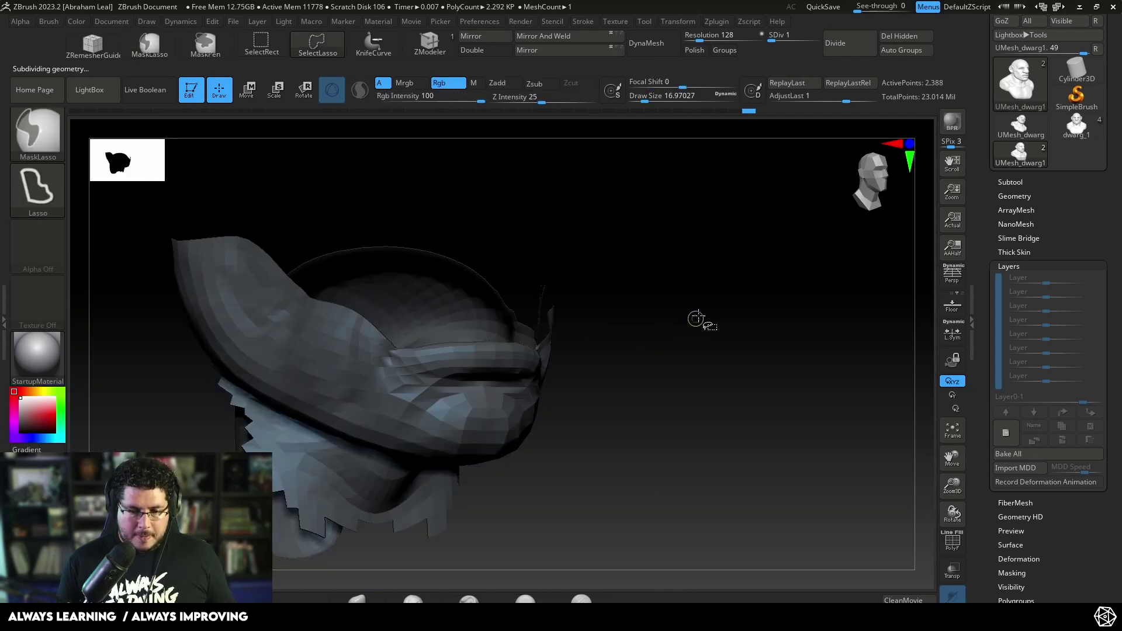
left_click(696, 321, "ctrl+shift")
mouse_move(738, 323)
left_mouse_down()
mouse_move(727, 338)
mouse_move(721, 308)
left_mouse_up()
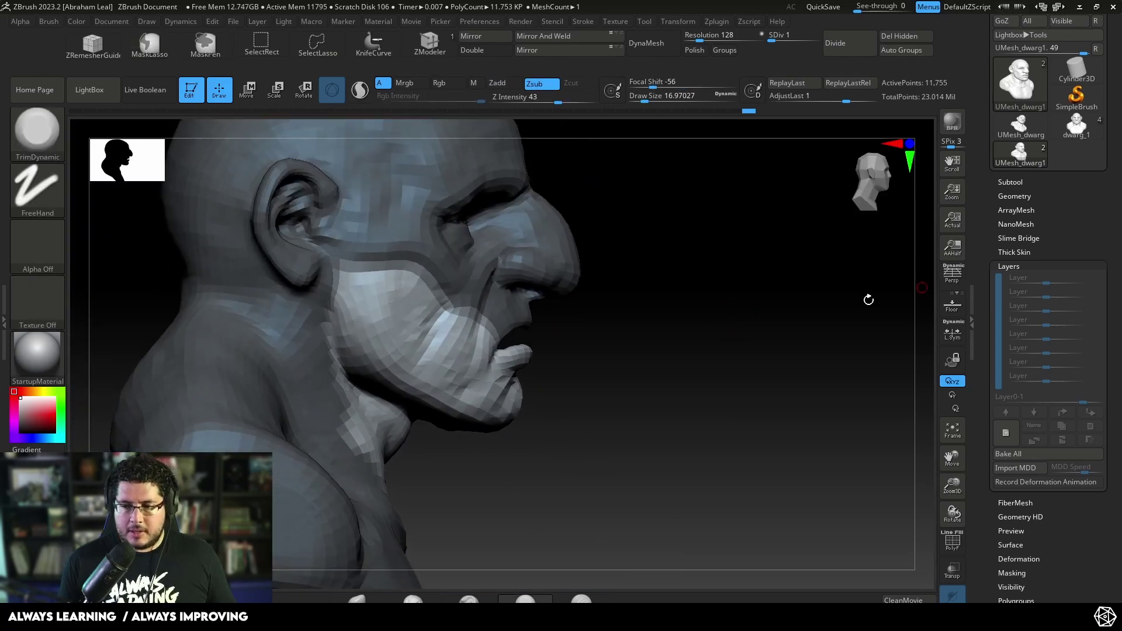
mouse_move(867, 301)
left_mouse_down()
mouse_move(671, 336)
mouse_move(691, 322)
left_mouse_up()
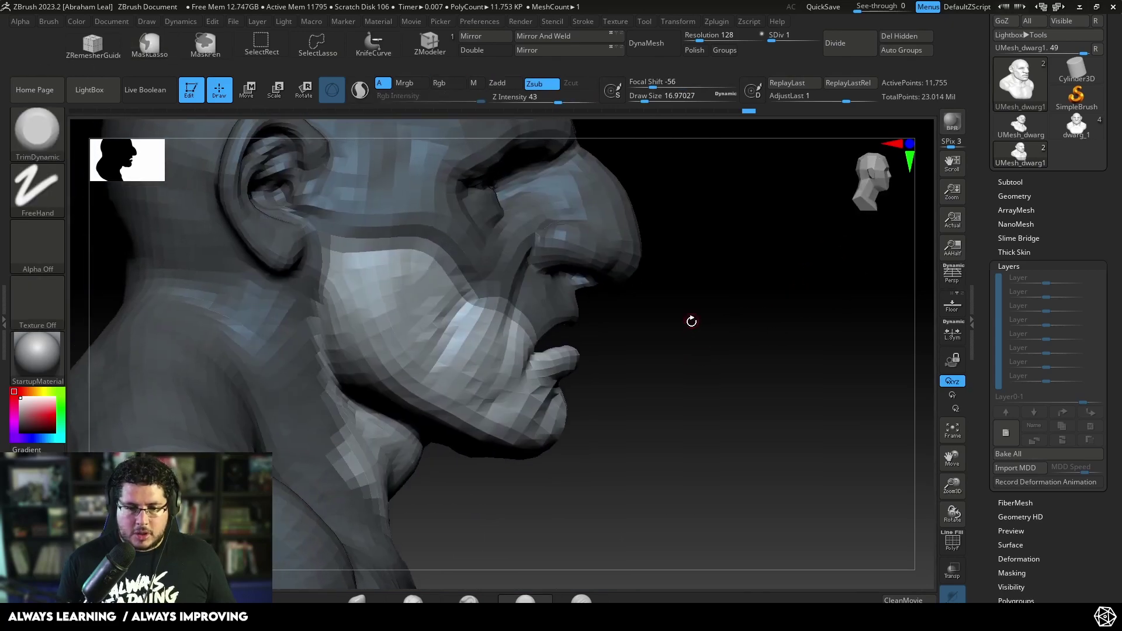
Add a new layer at subdivision level 6 and place the transform gizmo at the jaw hinge below the ear
left_click(1001, 431)
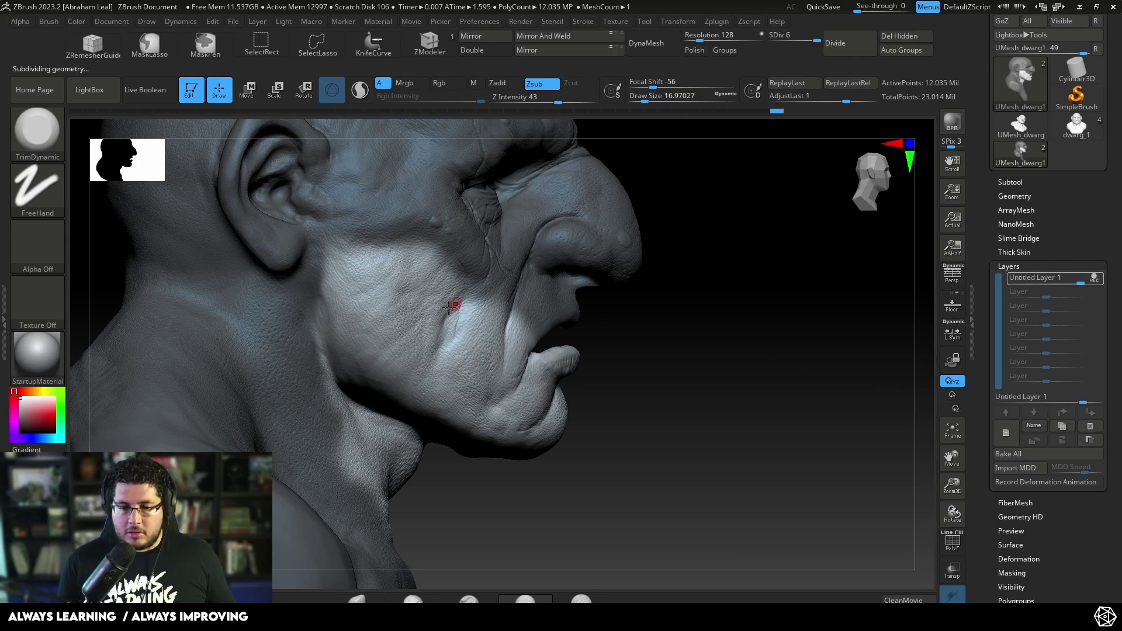
key("w")
left_click_drag(306, 119, 320, 203, "alt")
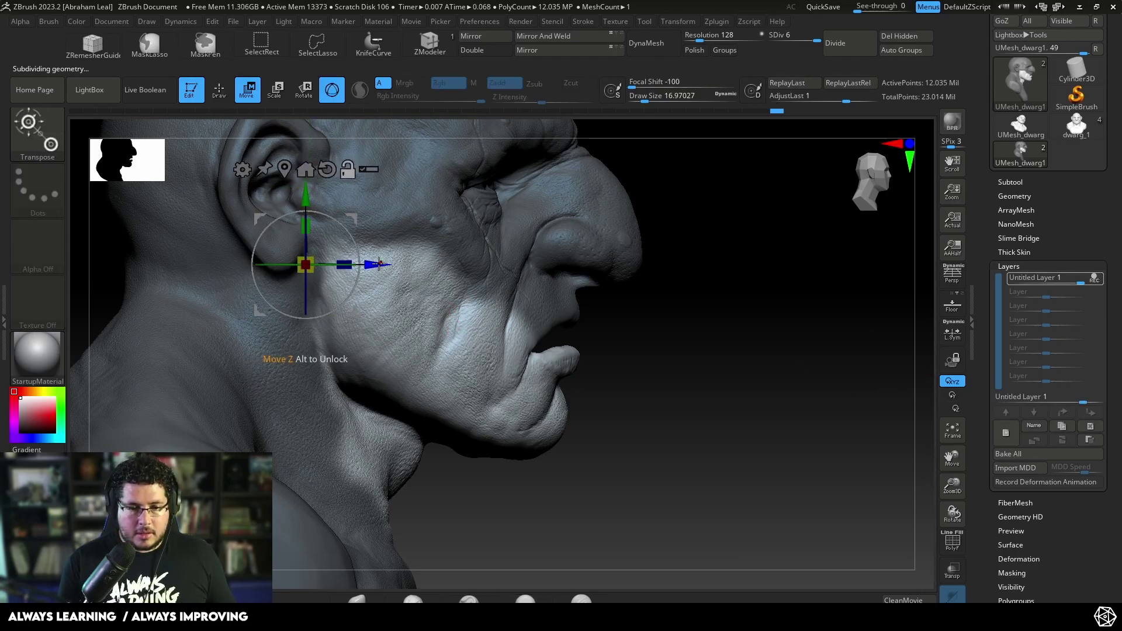
mouse_move(376, 264)
left_mouse_down("alt")
mouse_move(399, 263)
mouse_move(383, 246)
left_mouse_up("alt")
left_click_drag(678, 344, 621, 333)
left_click_drag(635, 283, 754, 274, "alt")
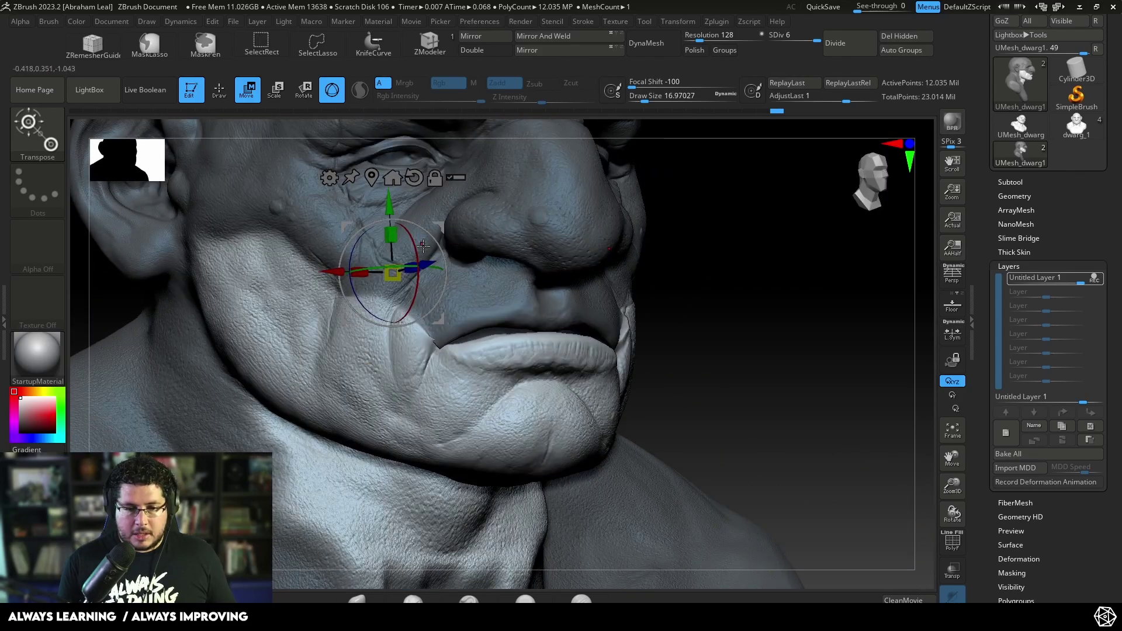
left_click_drag(416, 250, 419, 249)
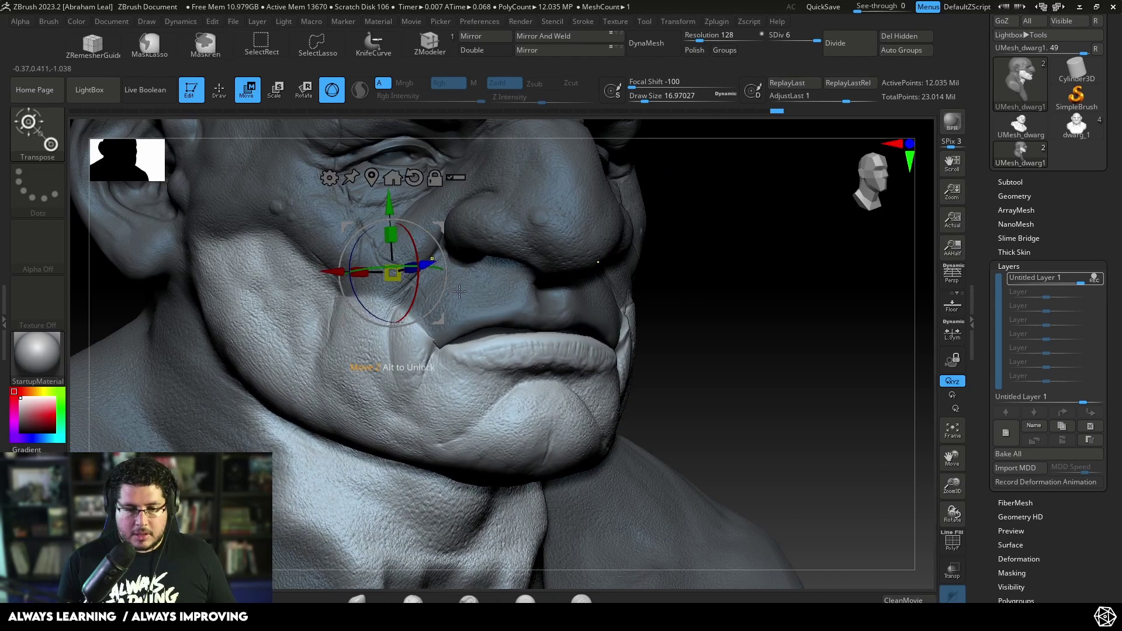
key("ctrl+z")
key("q")
key("ctrl")
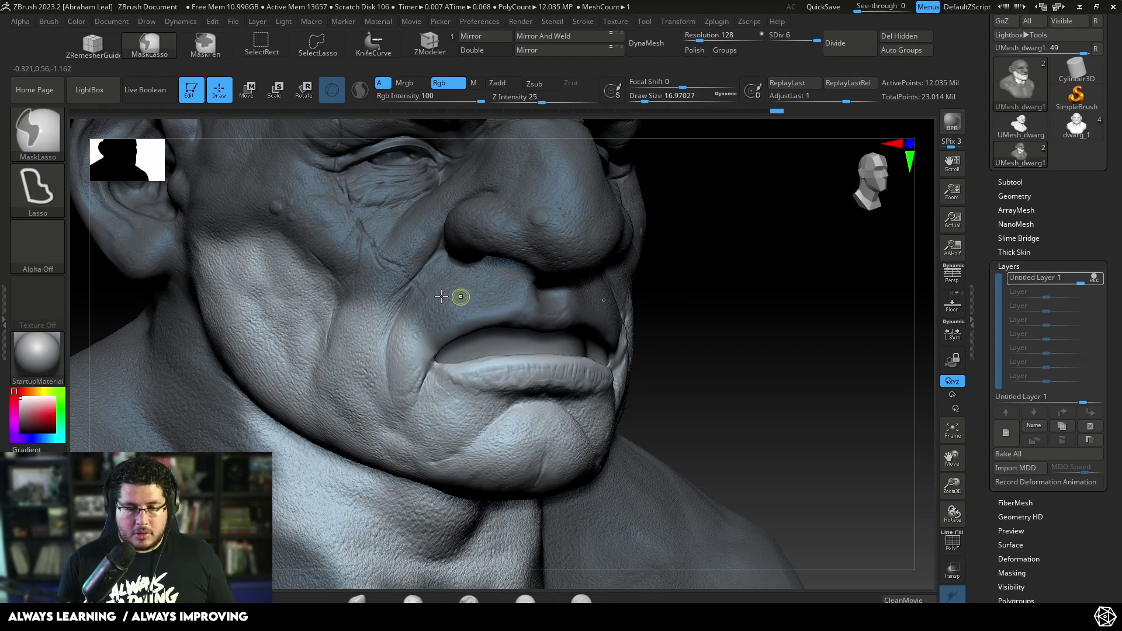
Rotate the unmasked lower jaw upward about its hinge below the ear to close the mouth
key("r")
left_click_drag(694, 269, 730, 257, "alt")
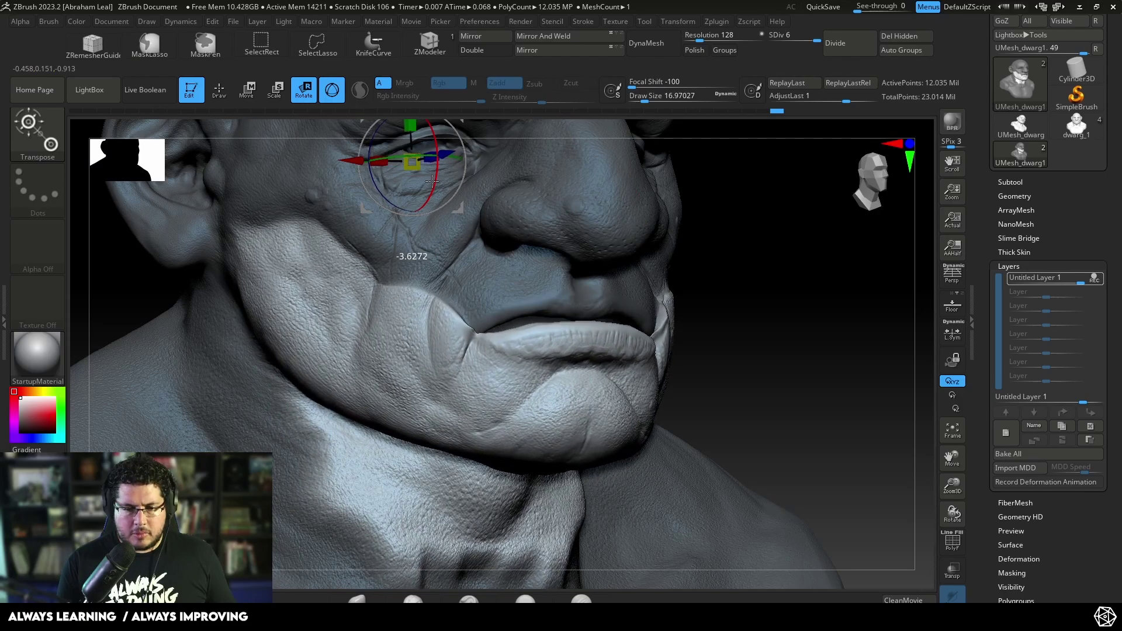
mouse_move(537, 219)
left_mouse_down()
mouse_move(833, 315)
mouse_move(656, 296)
left_mouse_up()
left_click_drag(394, 153, 393, 216, "alt")
left_click_drag(470, 290, 495, 291, "alt")
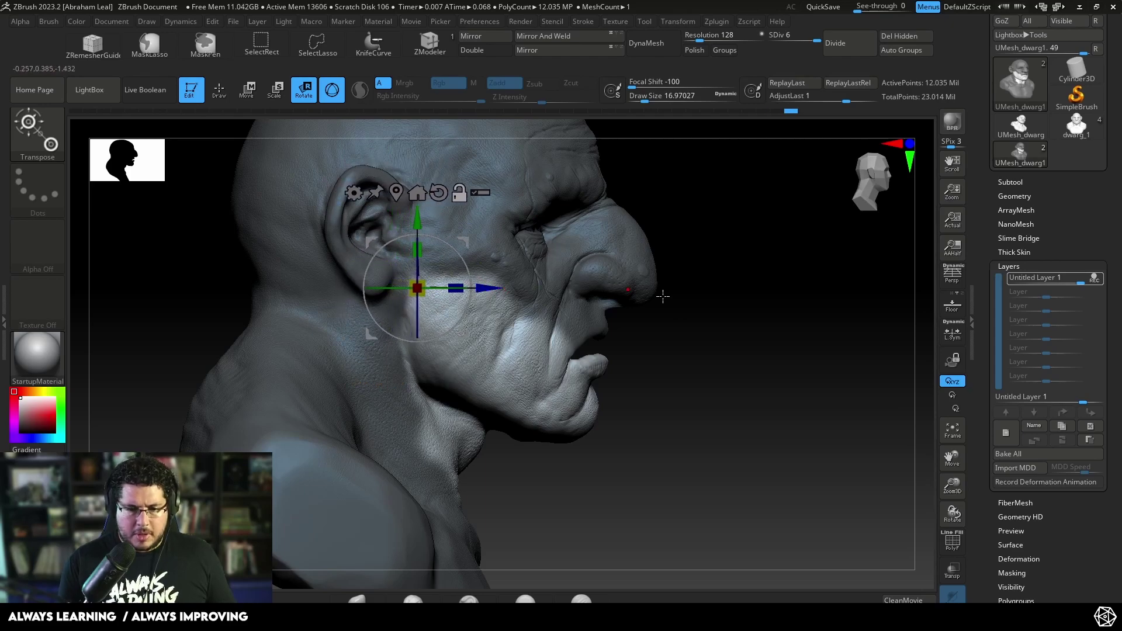
left_click_drag(661, 296, 666, 374, "alt")
left_click_drag(470, 272, 470, 271)
Pull the lower lip into shape with the Move Topological brush at draw size about 182
key("q")
mouse_move(780, 373)
left_mouse_down("alt")
mouse_move(669, 321)
mouse_move(832, 380)
mouse_move(683, 309)
mouse_move(661, 343)
mouse_move(649, 339)
left_mouse_up("alt")
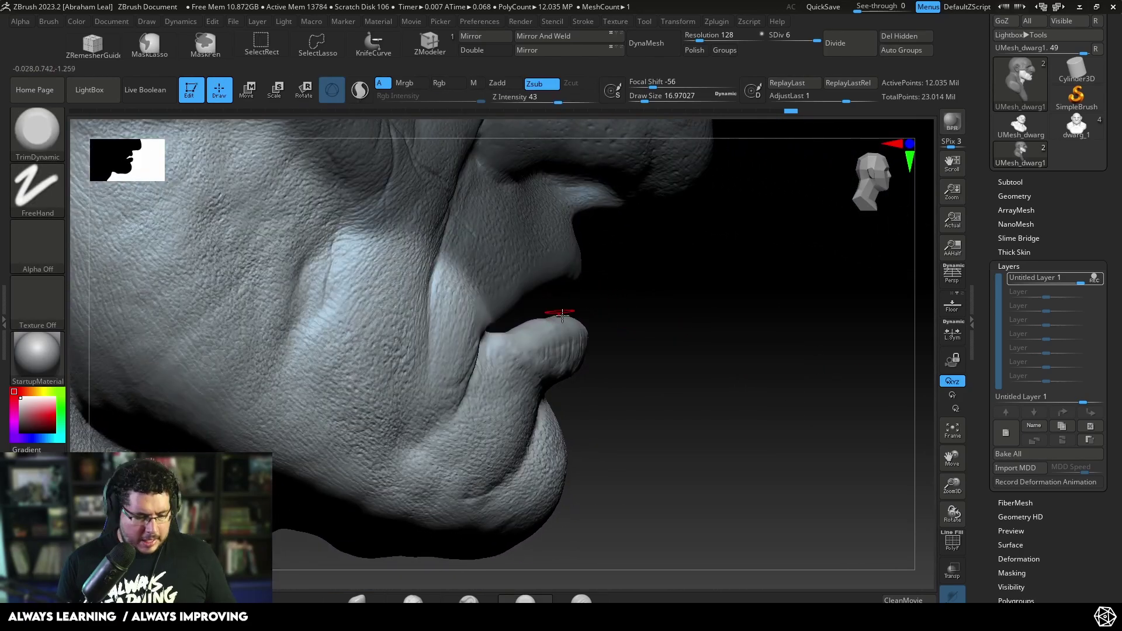
key("b")
key("m")
key("t")
key("space")
left_click_drag(568, 296, 599, 297)
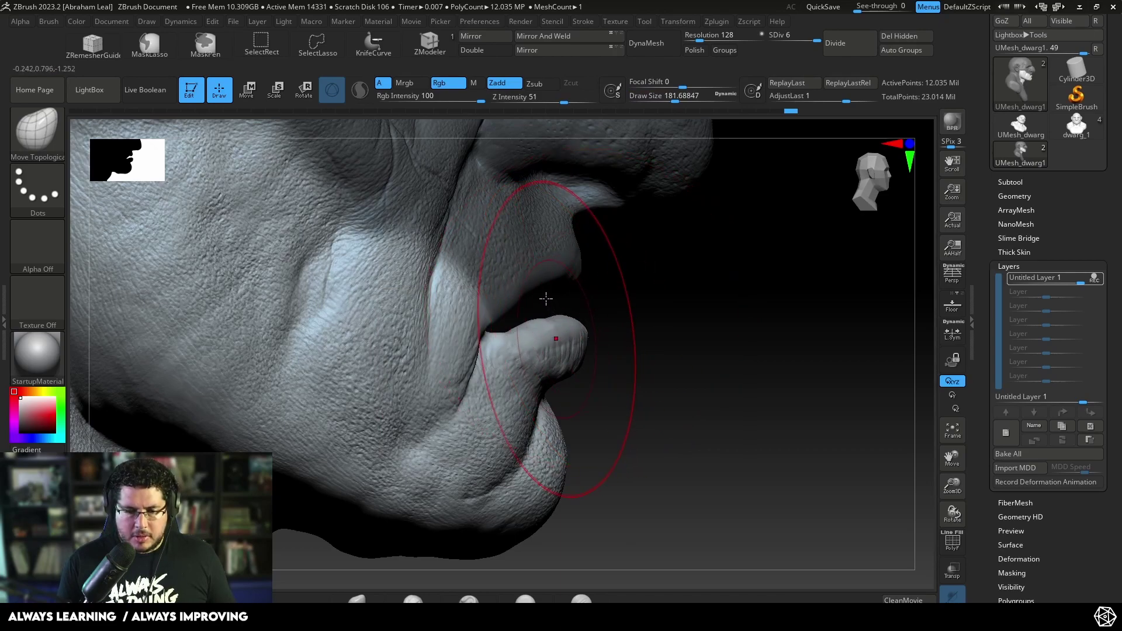
mouse_move(546, 299)
left_mouse_down()
mouse_move(594, 314)
mouse_move(562, 319)
left_mouse_up()
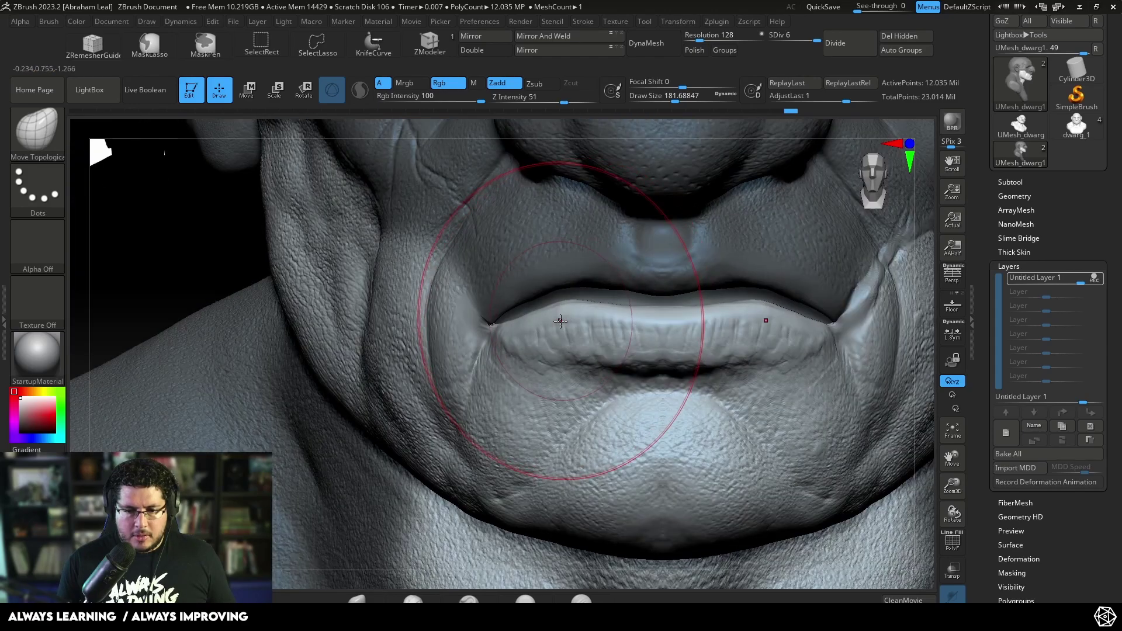
Invert the mask to protect the jaw and pull the upper lip and mouth corners down onto the lower lip
left_click_drag(196, 237, 210, 222, "ctrl")
left_click(210, 223, "ctrl")
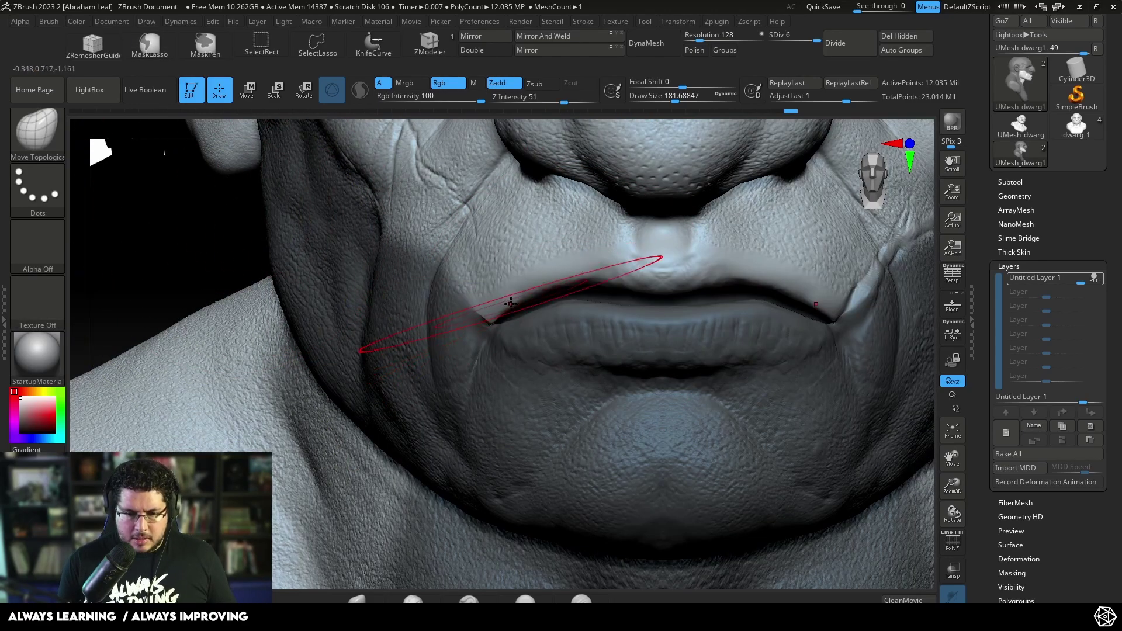
left_click_drag(510, 317, 513, 327)
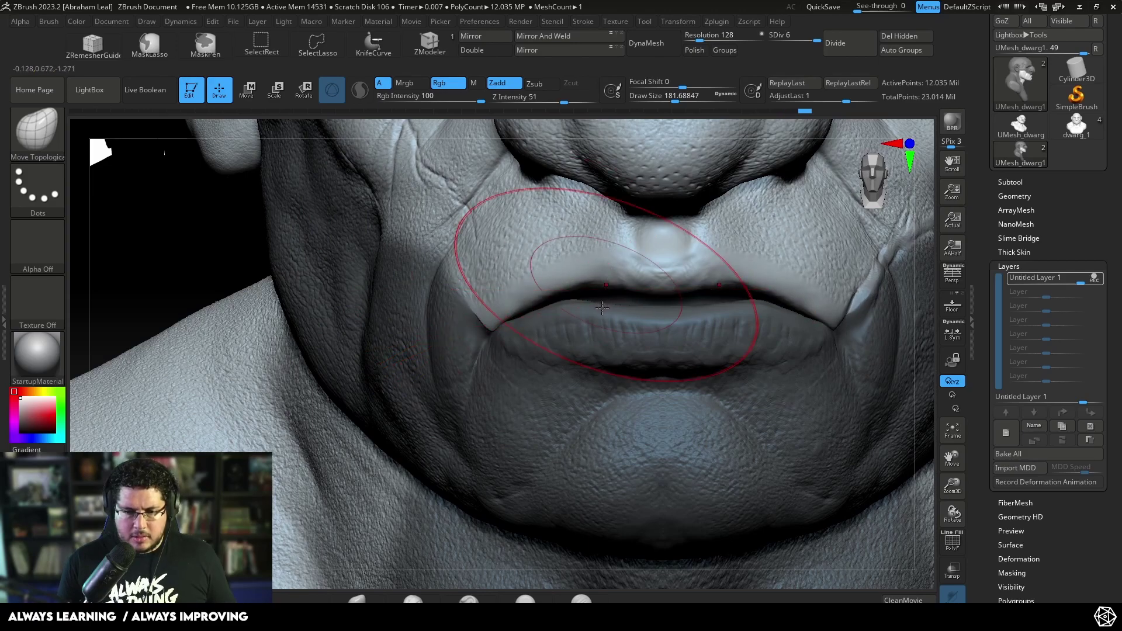
left_click_drag(602, 311, 590, 325)
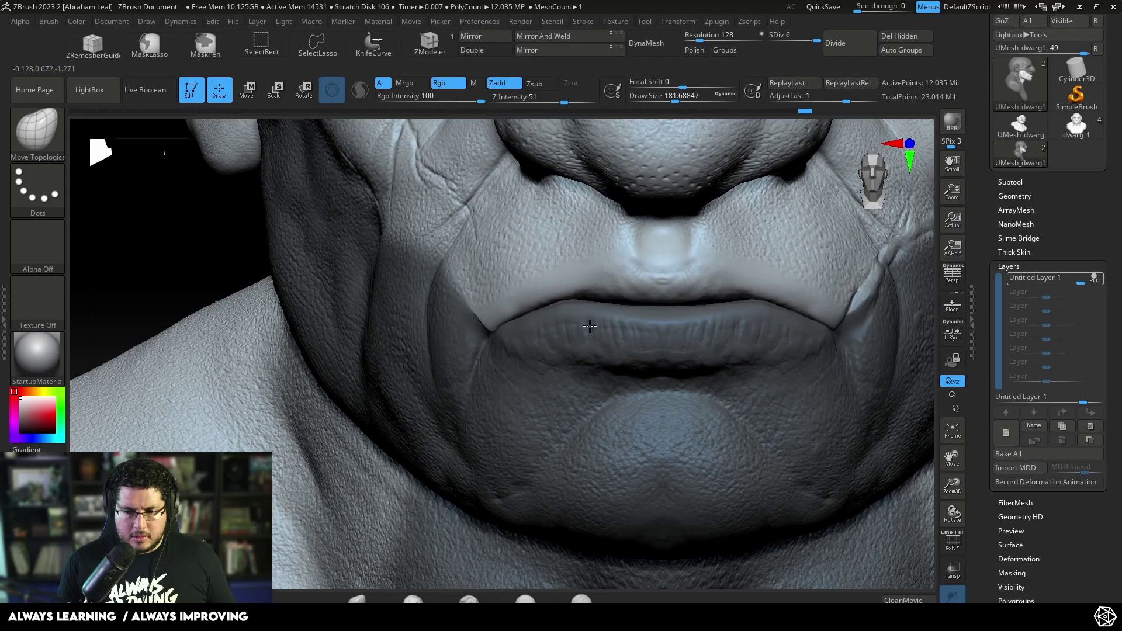
Adjust the mouth corner with the Move Topological brush at draw size about 68 and clear the mask
mouse_move(209, 250)
left_mouse_down()
mouse_move(295, 236)
mouse_move(374, 246)
left_mouse_up()
key("space")
left_click_drag(489, 318, 471, 318)
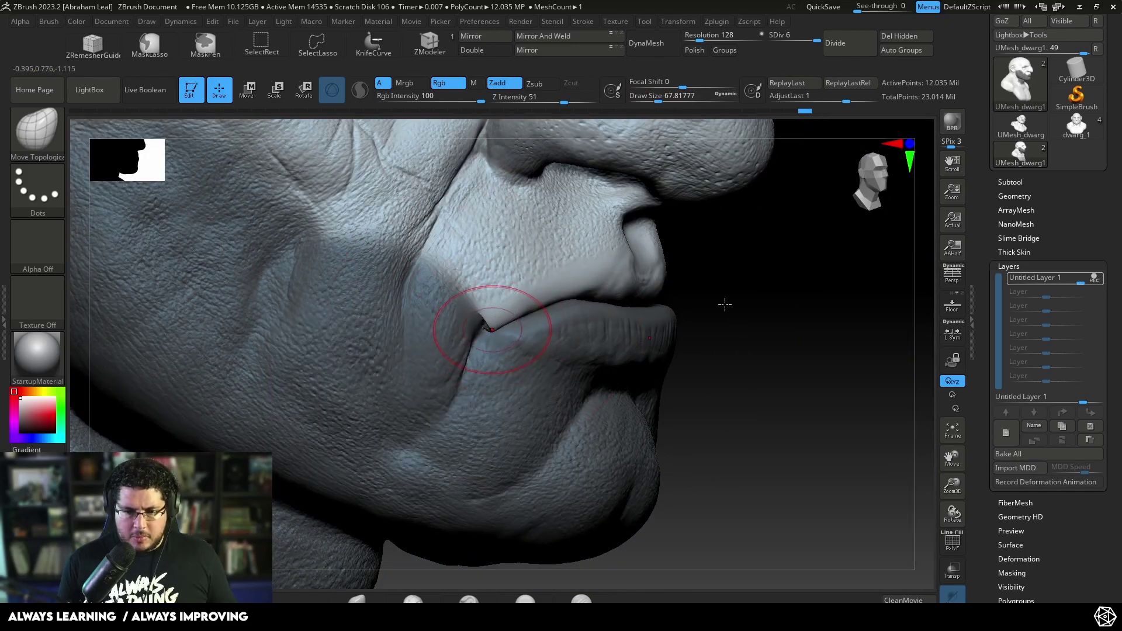
left_click_drag(739, 336, 731, 255, "ctrl")
Reduce the draw size to about 33, lower the bust to subdivision level 3 and smooth the mouth corner
key("space")
left_click_drag(495, 303, 472, 303)
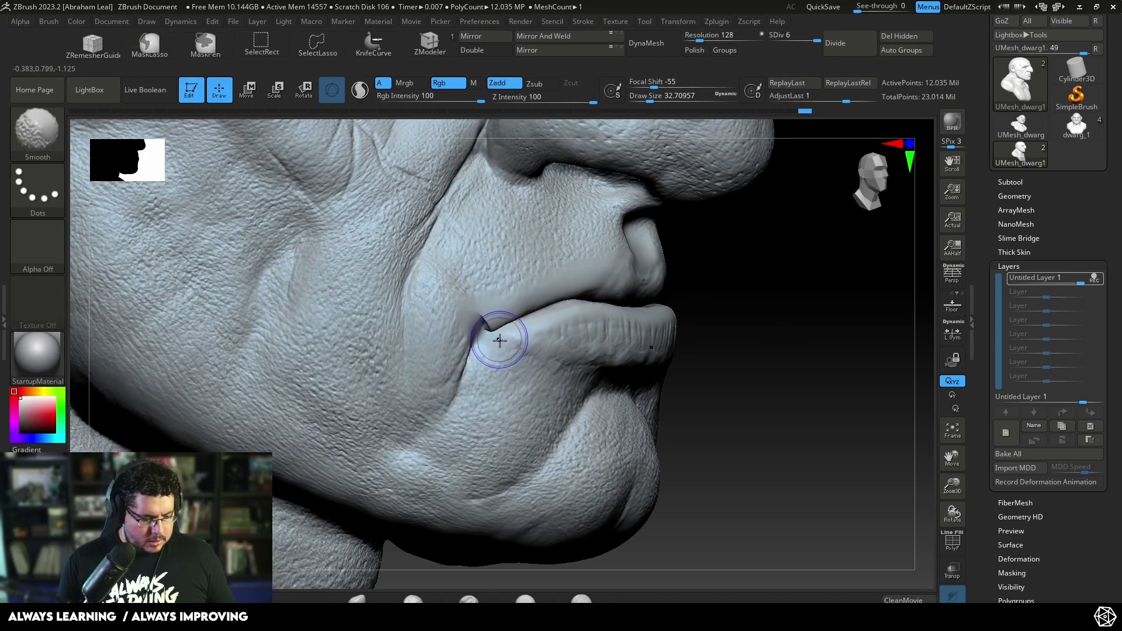
key("shift+d")
key("shift+d")
key("shift+d")
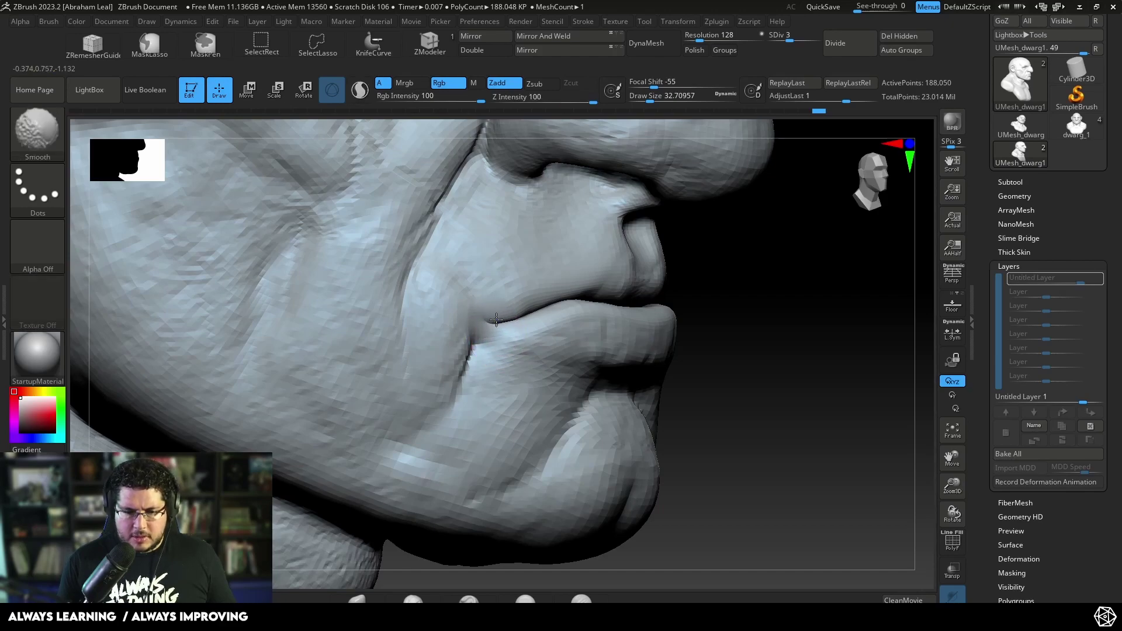
Carve a crease at the mouth corner with the DamStandard brush at draw size about 18
key("b")
key("f")
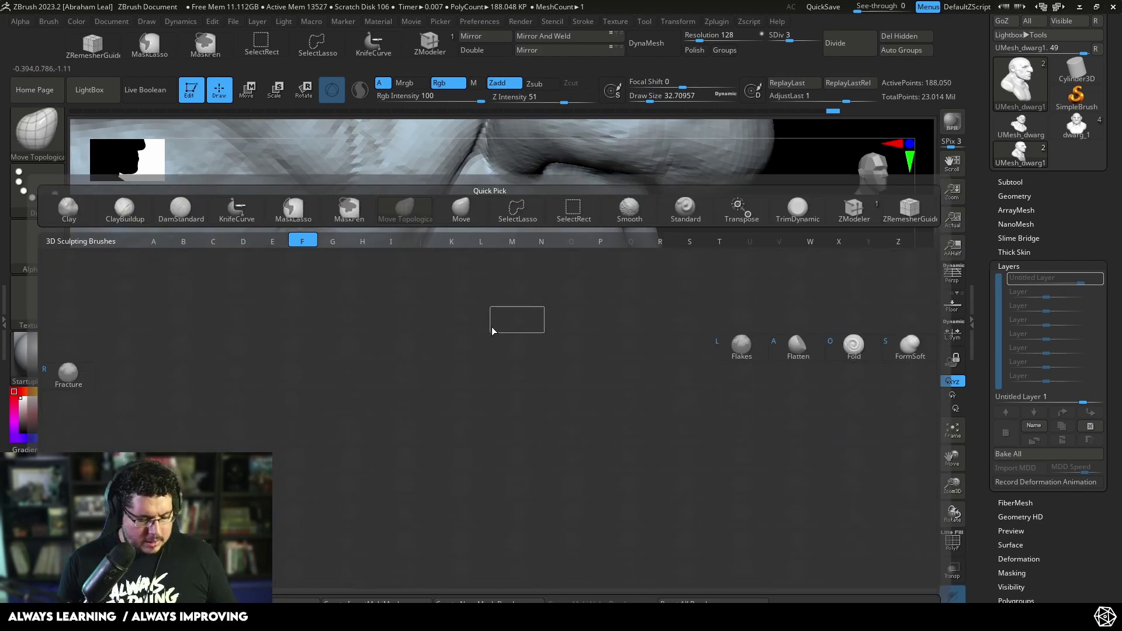
key("b")
key("d")
key("s")
key("space")
mouse_move(512, 321)
left_mouse_down()
mouse_move(486, 332)
mouse_move(475, 381)
left_mouse_up()
Return the bust to subdivision level 6 and stop recording on the jaw layer
mouse_move(734, 326)
left_mouse_down()
mouse_move(709, 321)
mouse_move(816, 240)
mouse_move(761, 297)
left_mouse_up()
key("d")
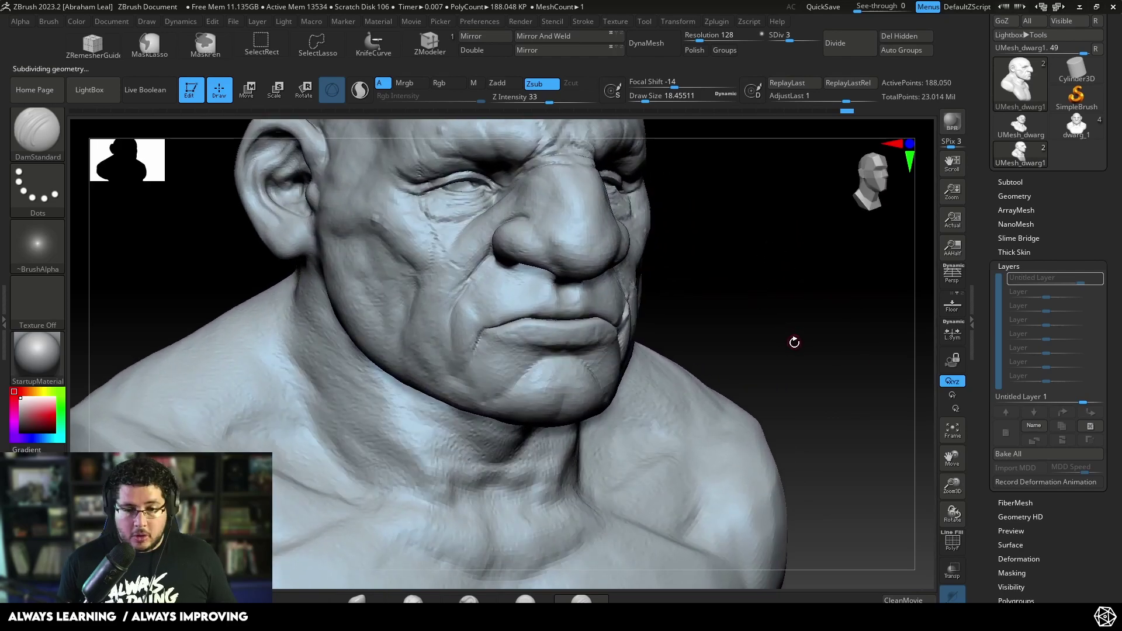
key("d")
key("d")
mouse_move(791, 338)
left_mouse_down()
mouse_move(798, 321)
mouse_move(805, 352)
left_mouse_up()
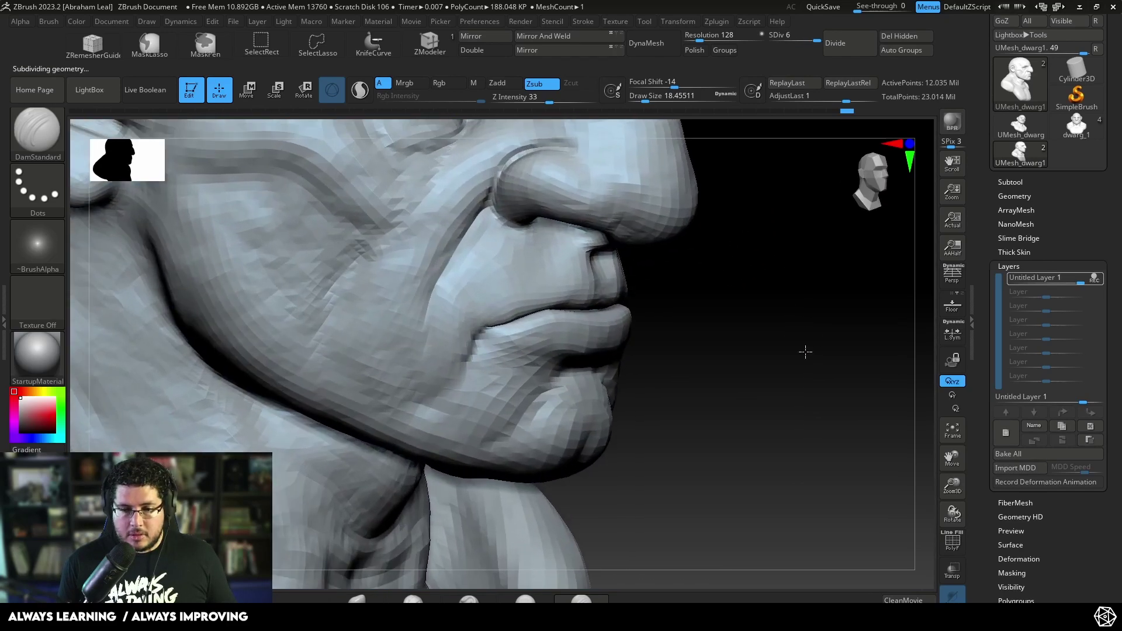
left_click(1092, 278)
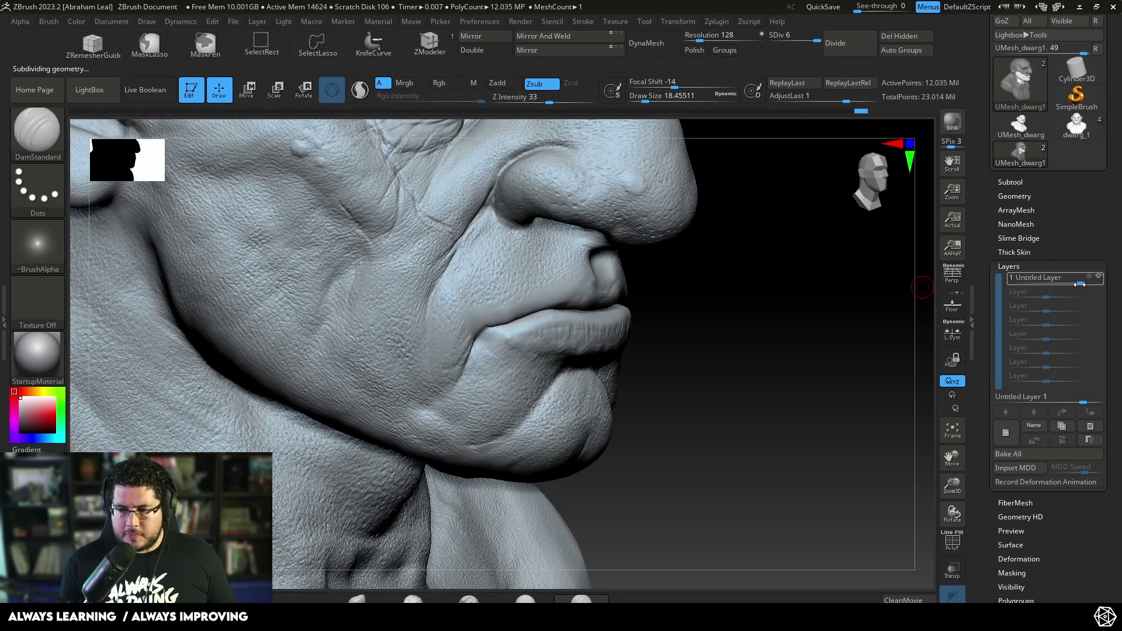
Test the jaw layer's effect on the mouth and set its intensity to 0.27433
mouse_move(1049, 283)
left_mouse_down()
mouse_move(1040, 283)
mouse_move(1112, 281)
left_mouse_up()
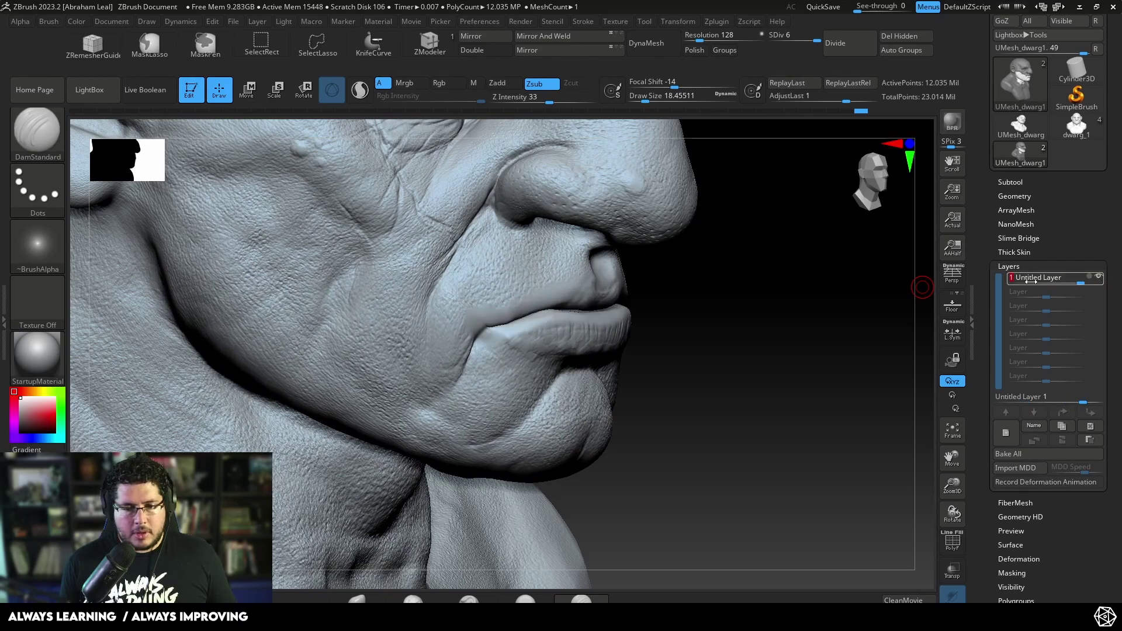
left_click_drag(789, 335, 751, 251, "alt")
left_click_drag(751, 251, 713, 278, "shift")
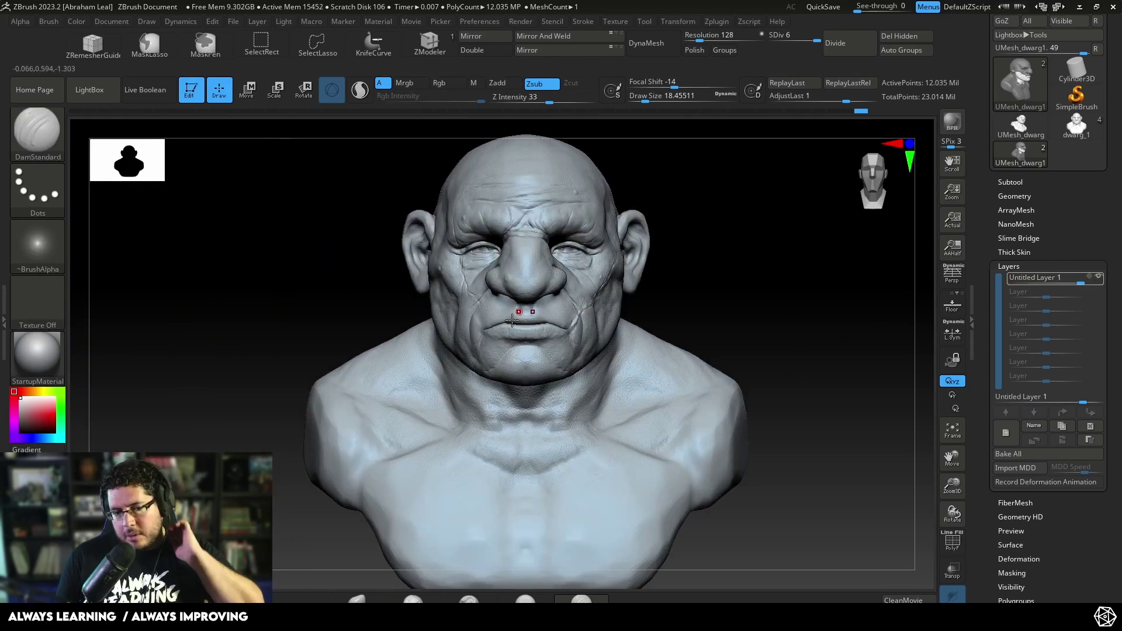
left_click_drag(746, 315, 731, 275)
left_click_drag(731, 275, 743, 345, "shift")
left_click_drag(759, 304, 724, 285)
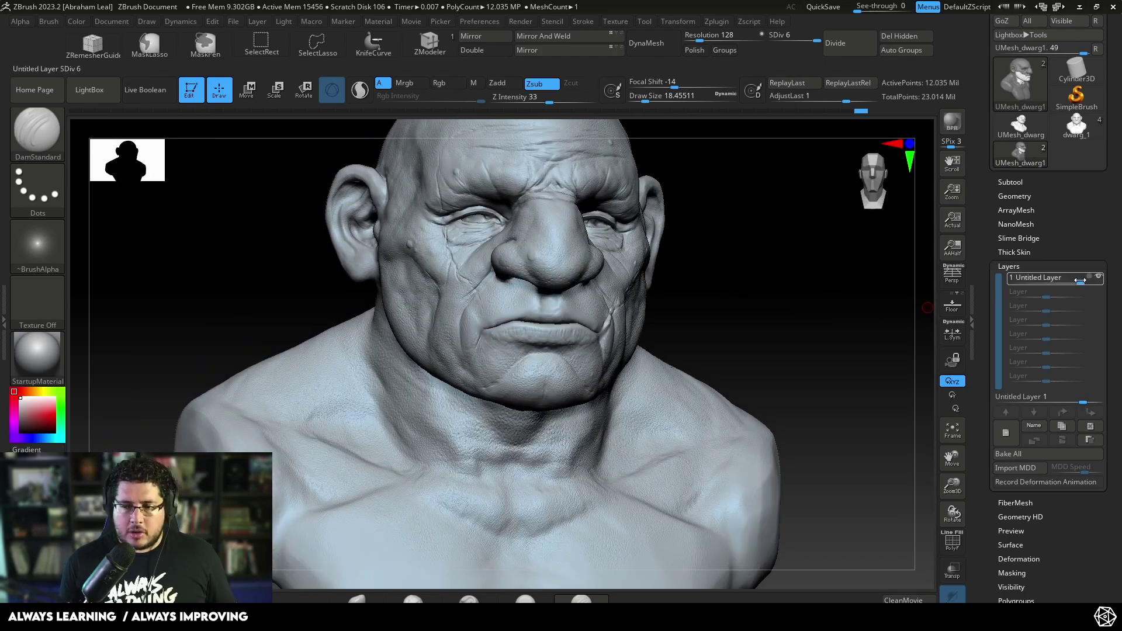
left_click_drag(1045, 278, 1056, 280)
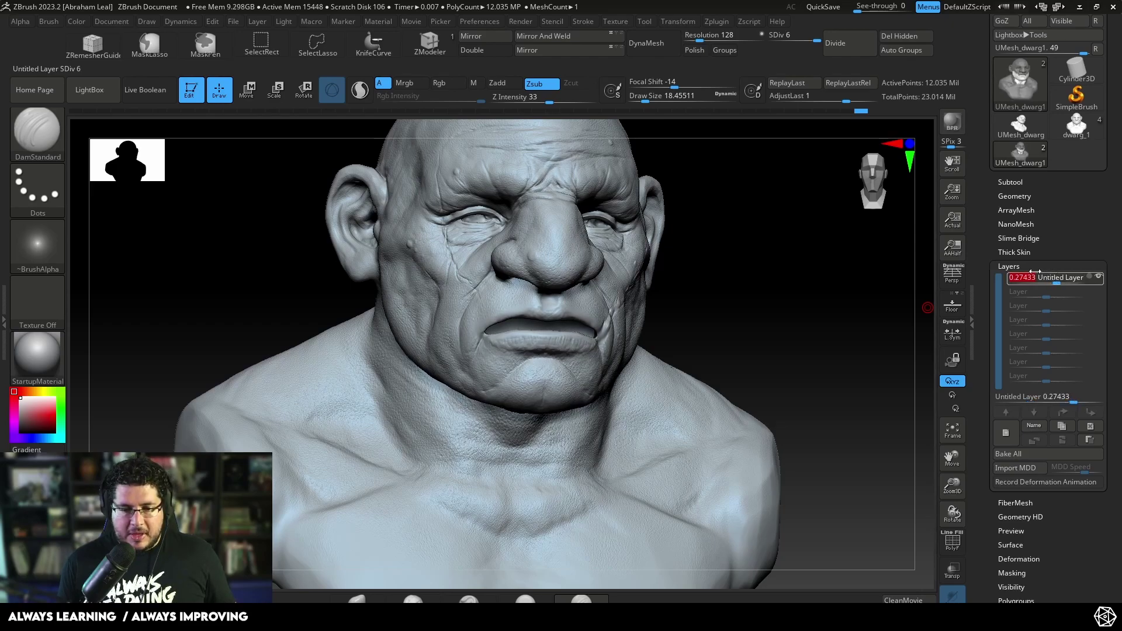
Examine the partly closed mouth and lips from the front, three-quarter and side views
mouse_move(759, 333)
left_mouse_down()
mouse_move(776, 311)
mouse_move(728, 320)
mouse_move(710, 410)
mouse_move(656, 370)
left_mouse_up()
mouse_move(624, 301)
left_mouse_down()
mouse_move(594, 248)
mouse_move(660, 303)
mouse_move(590, 303)
mouse_move(501, 363)
left_mouse_up()
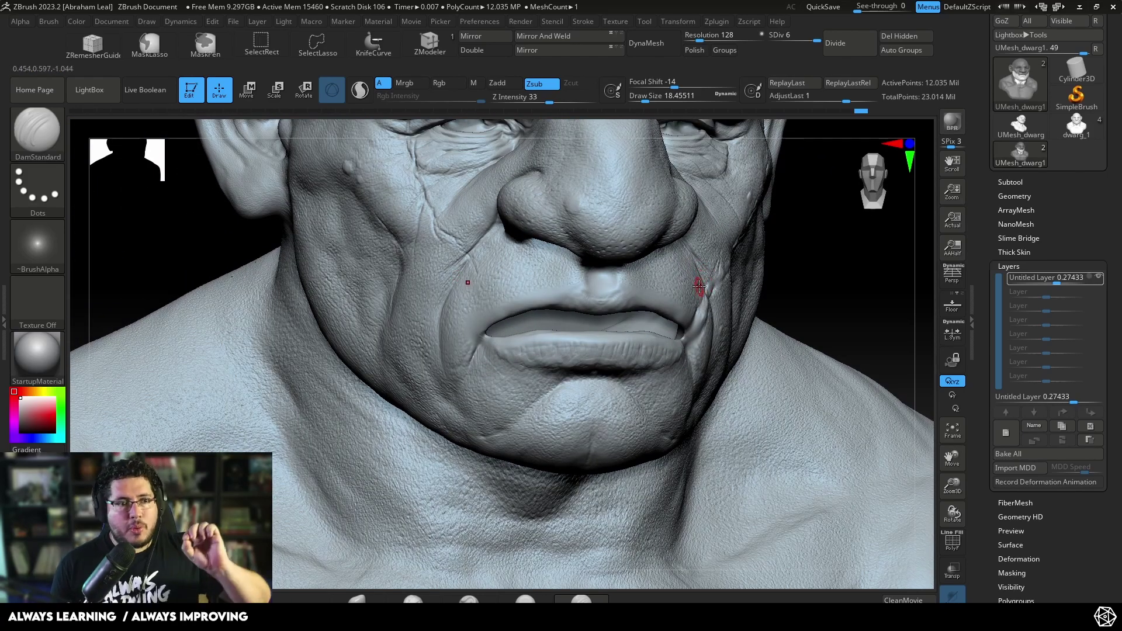
mouse_move(837, 280)
left_mouse_down()
mouse_move(784, 270)
mouse_move(784, 321)
mouse_move(674, 261)
left_mouse_up()
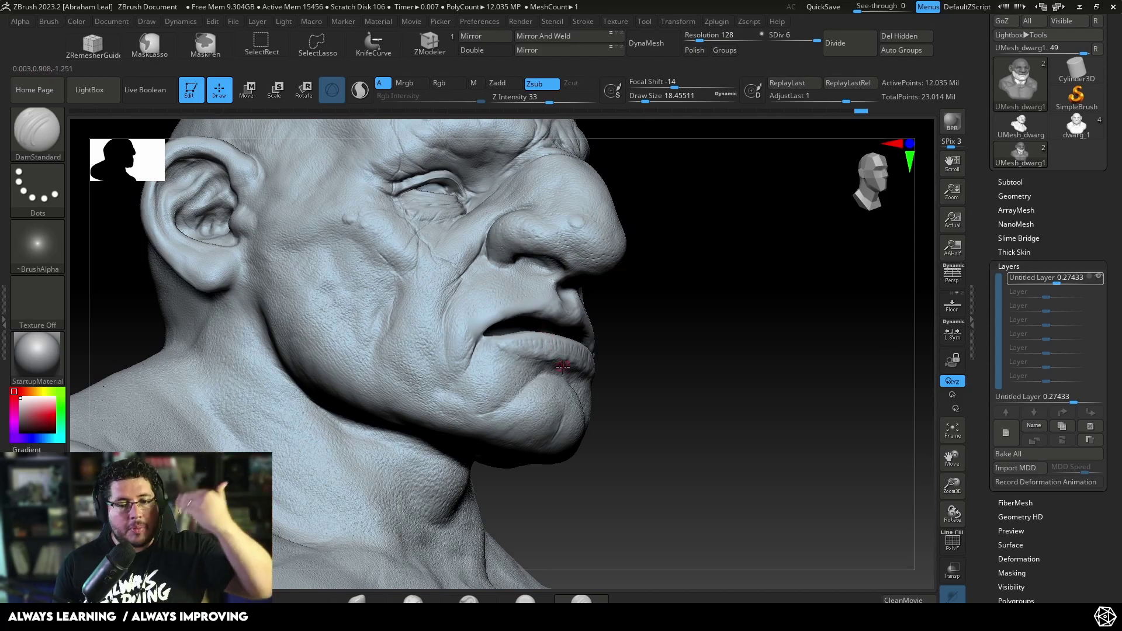
mouse_move(682, 335)
left_mouse_down()
mouse_move(699, 343)
mouse_move(659, 321)
mouse_move(709, 283)
mouse_move(743, 227)
left_mouse_up()
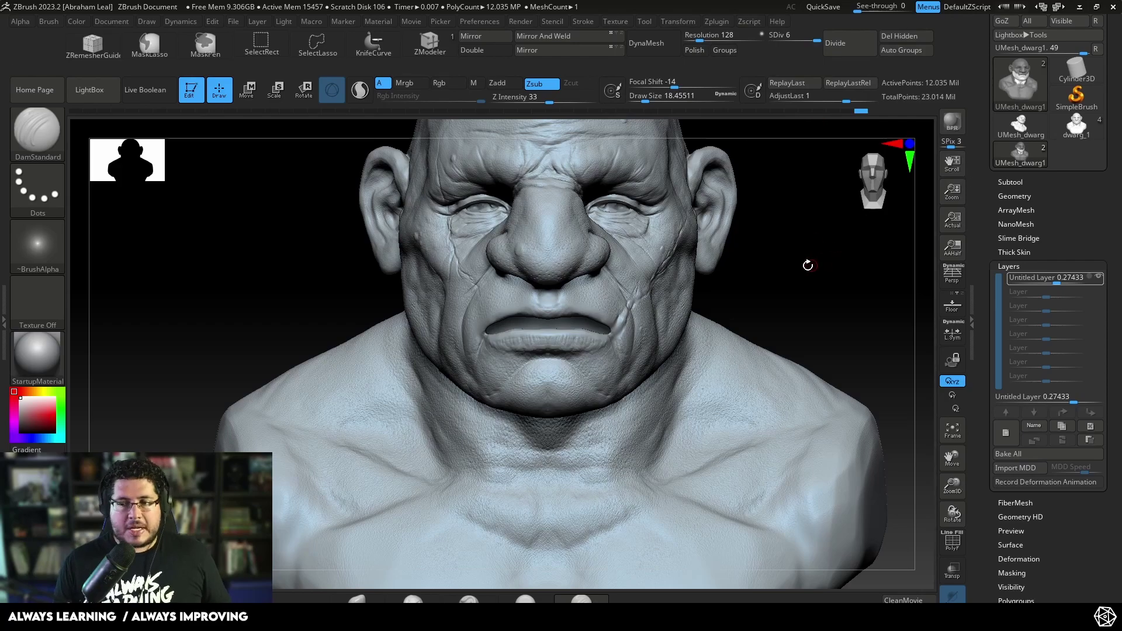
left_click_drag(808, 265, 929, 214)
mouse_move(778, 294)
left_mouse_down()
mouse_move(754, 279)
mouse_move(772, 281)
left_mouse_up()
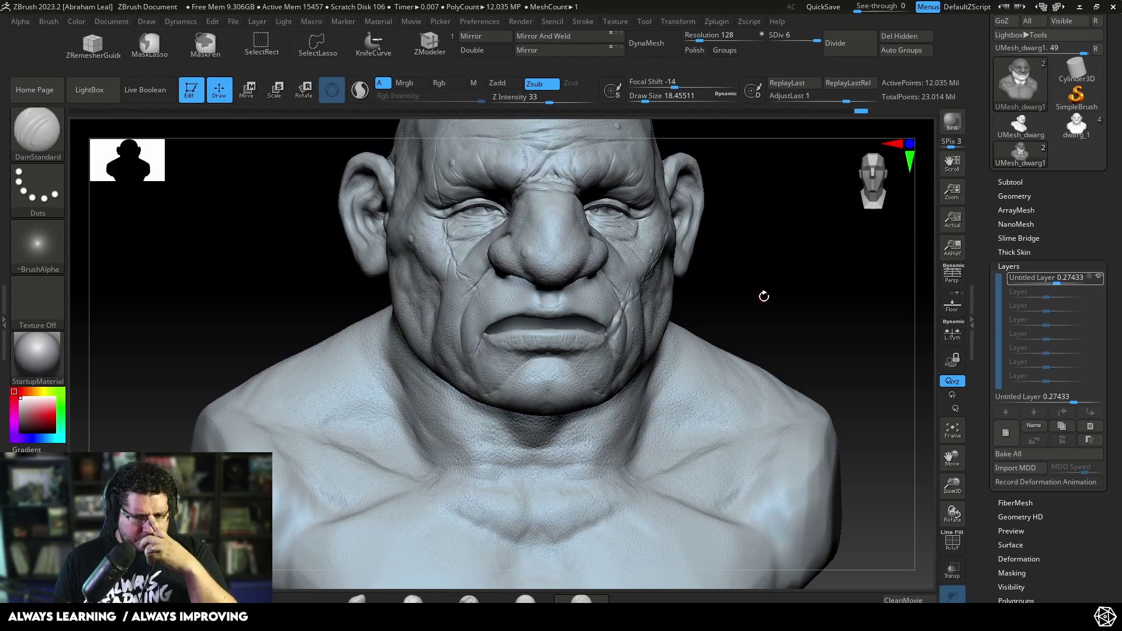
mouse_move(759, 278)
left_mouse_down()
mouse_move(787, 303)
mouse_move(759, 270)
mouse_move(771, 317)
mouse_move(756, 303)
mouse_move(756, 279)
mouse_move(784, 336)
left_mouse_up()
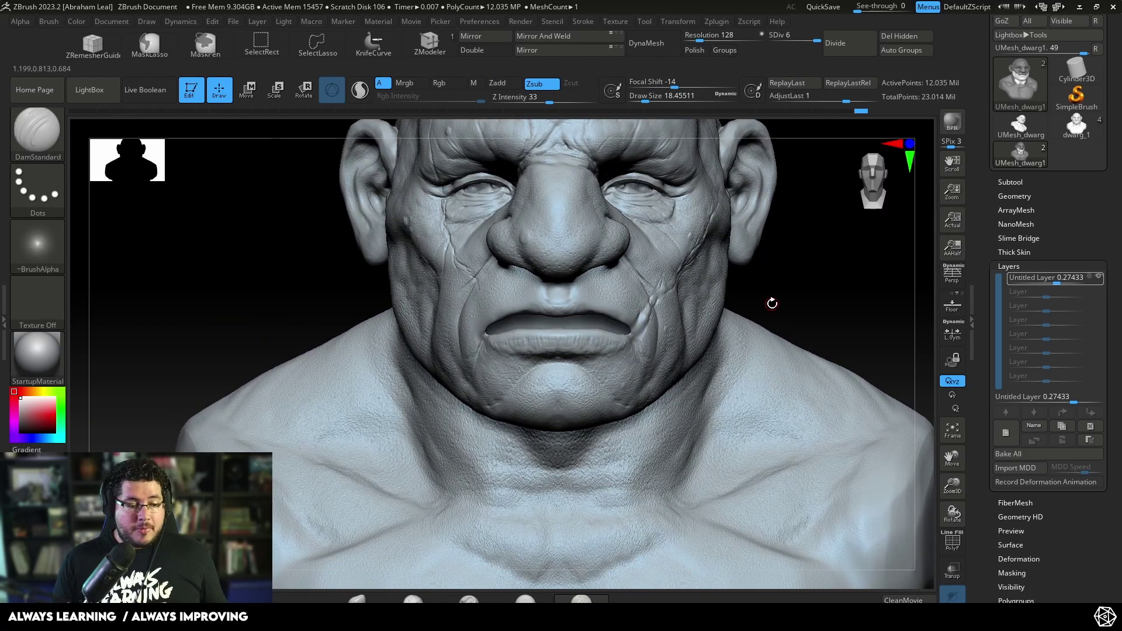